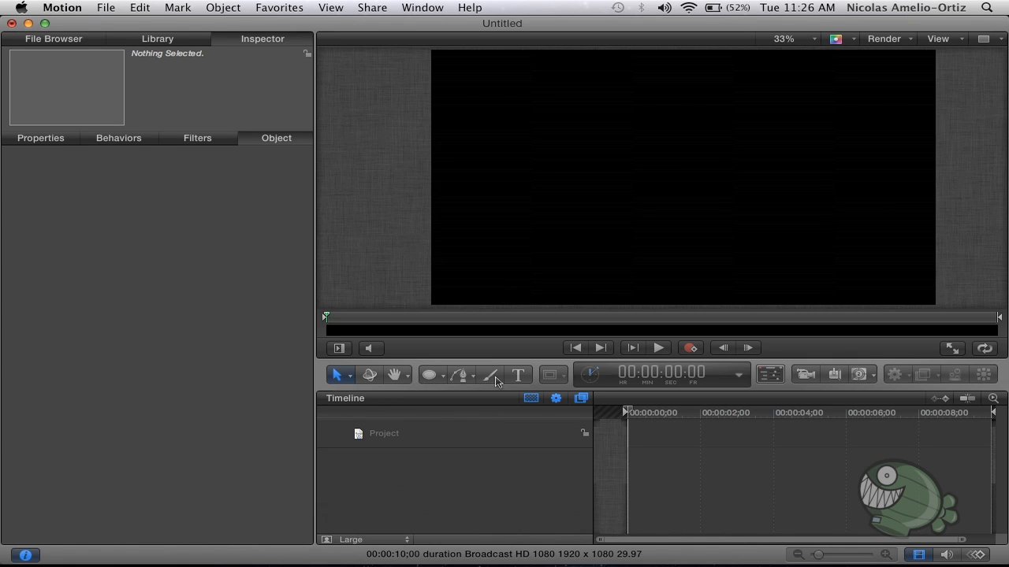
Step: Draw a white circle near the centre of the canvas and scale it down to a small dot
{"action": "left_click", "coordinate": [429, 375]}
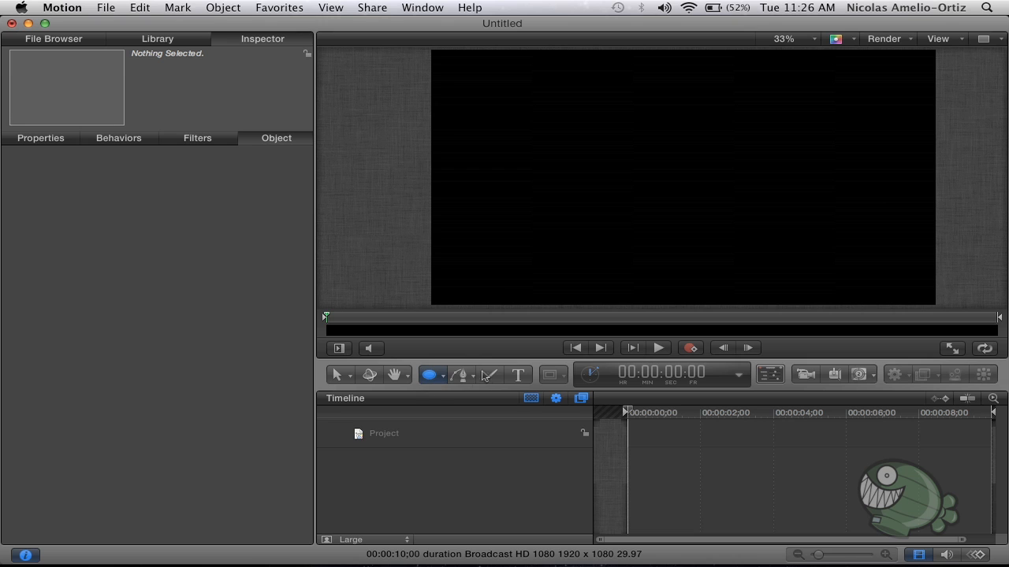
{"action": "left_click_drag", "start_coordinate": [662, 154], "coordinate": [716, 204]}
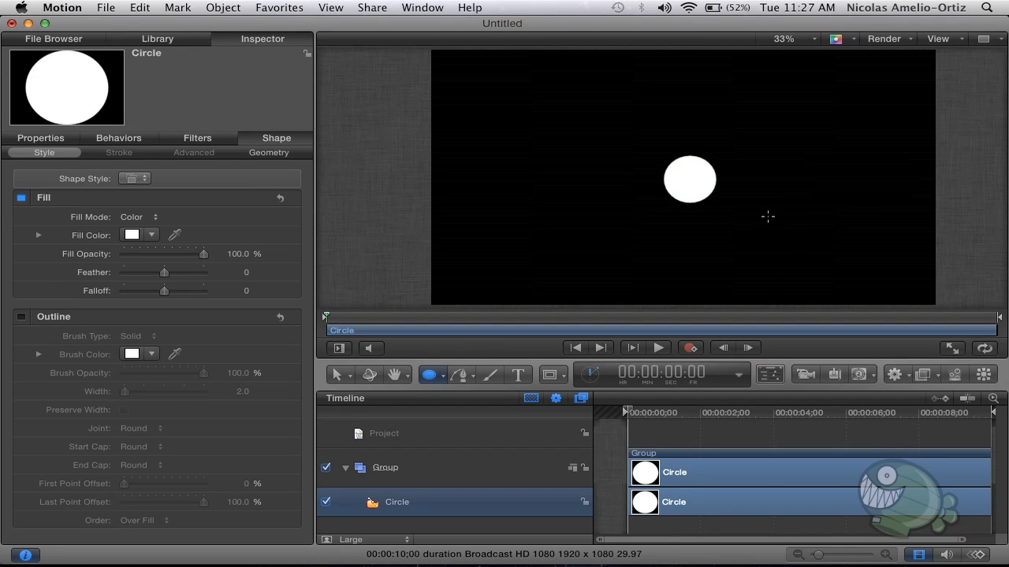
{"action": "left_click", "coordinate": [336, 375]}
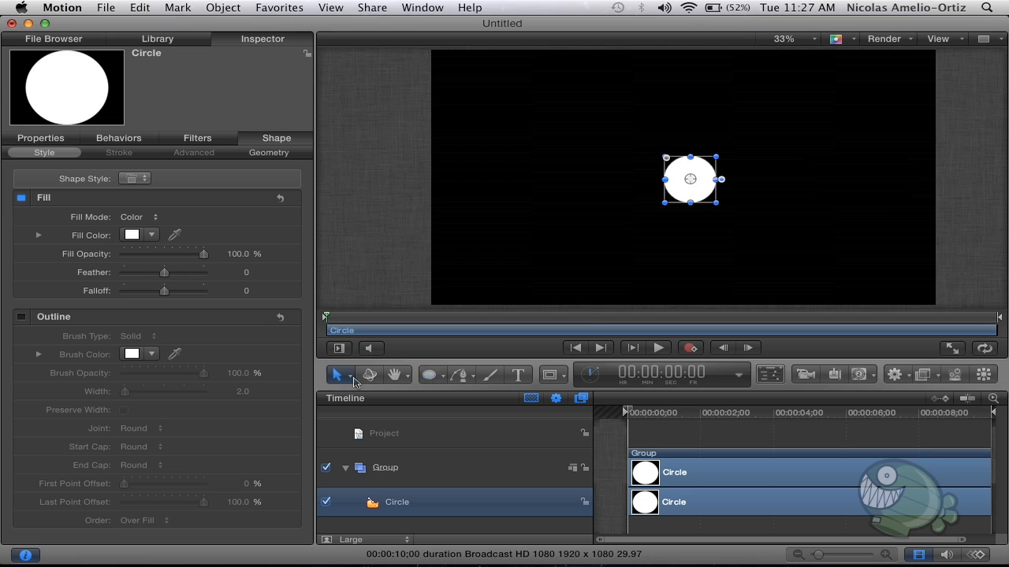
{"action": "left_click_drag", "start_coordinate": [715, 204], "coordinate": [699, 182]}
{"action": "left_click", "coordinate": [706, 185]}
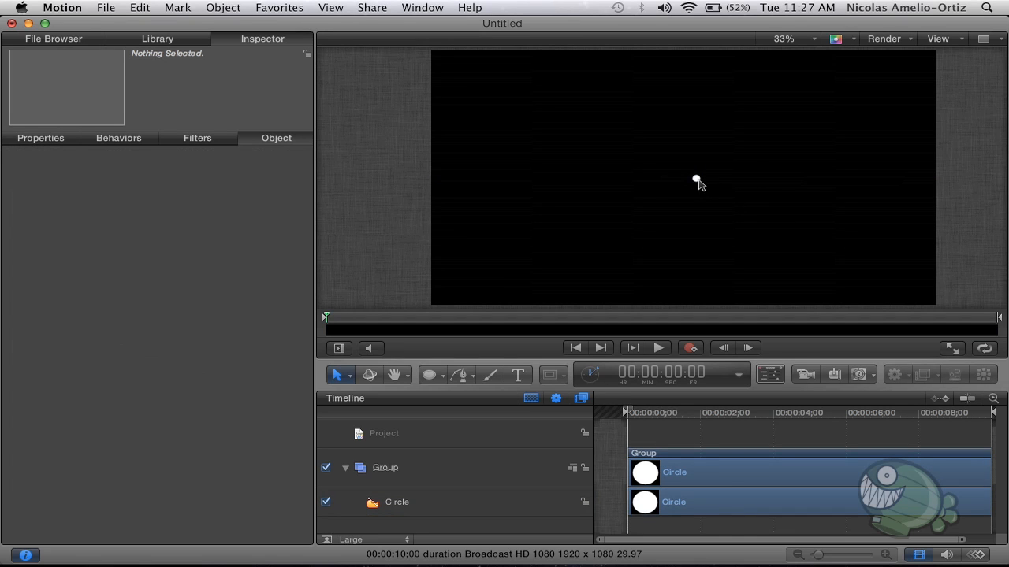
Step: Move the small circle slightly left of the canvas centre and scale it down a little further
{"action": "key", "text": "super+equal"}
{"action": "key", "text": "super+equal"}
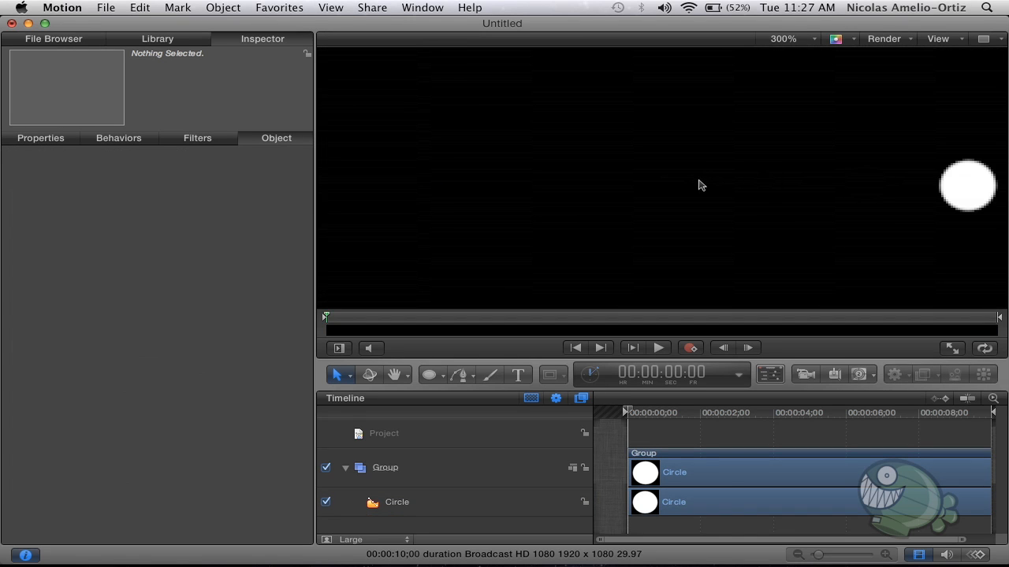
{"action": "left_click_drag", "start_coordinate": [975, 189], "coordinate": [691, 174]}
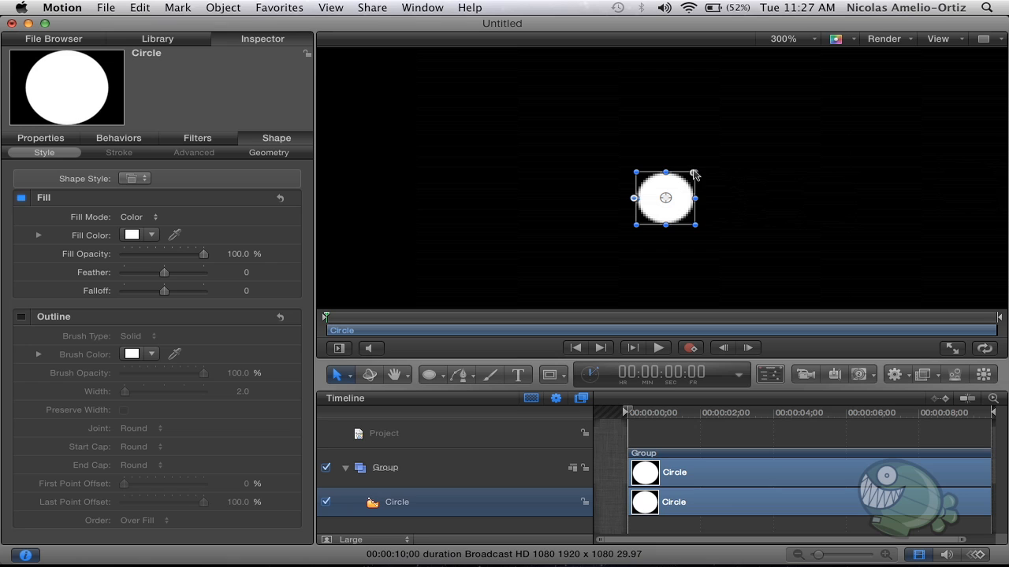
{"action": "mouse_move", "coordinate": [692, 227]}
{"action": "left_mouse_down"}
{"action": "mouse_move", "coordinate": [671, 198]}
{"action": "mouse_move", "coordinate": [706, 234]}
{"action": "left_mouse_up"}
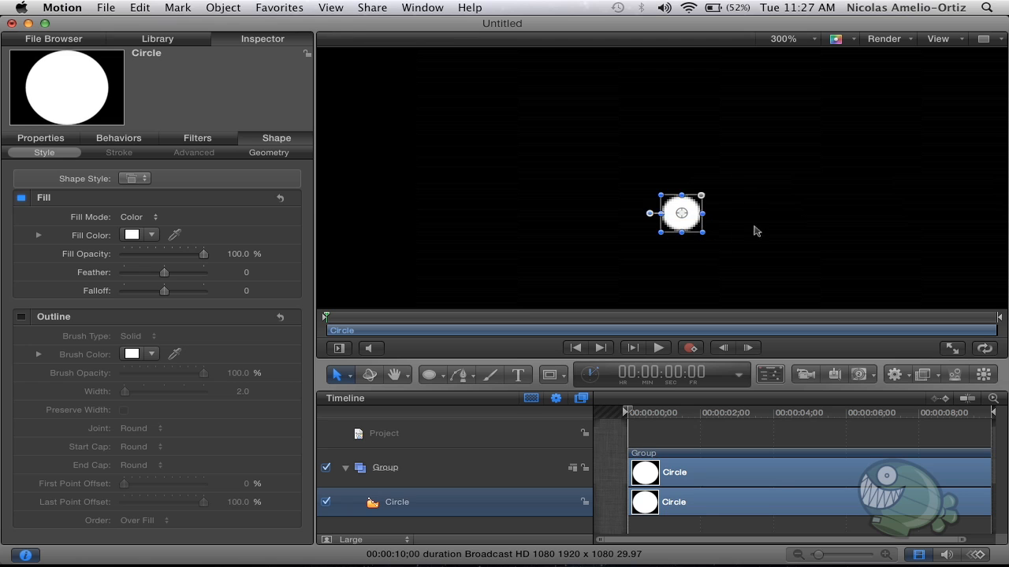
{"action": "left_click", "coordinate": [486, 258]}
{"action": "key", "text": "shift+z"}
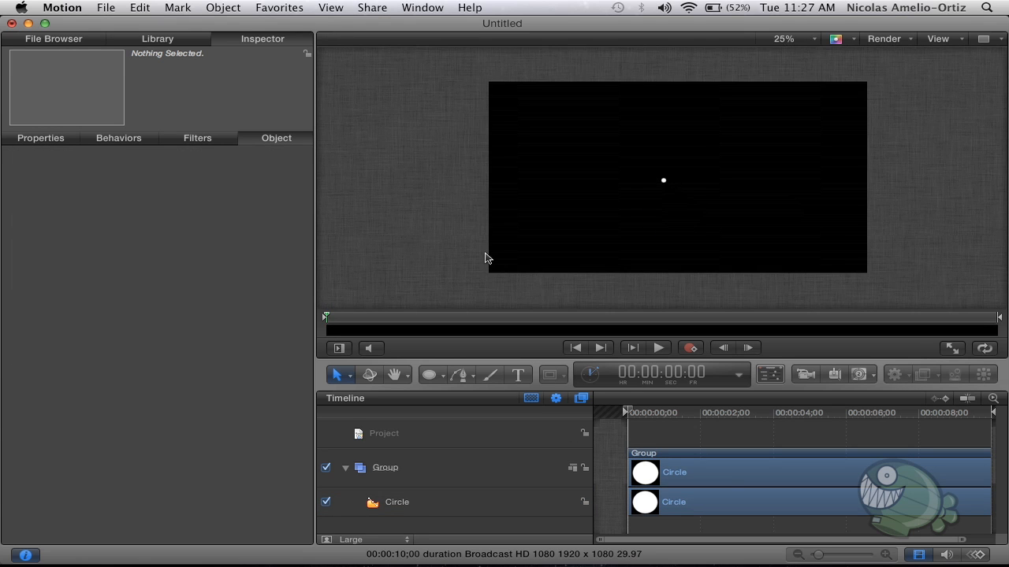
{"action": "key", "text": "super+minus"}
{"action": "key", "text": "super+equal"}
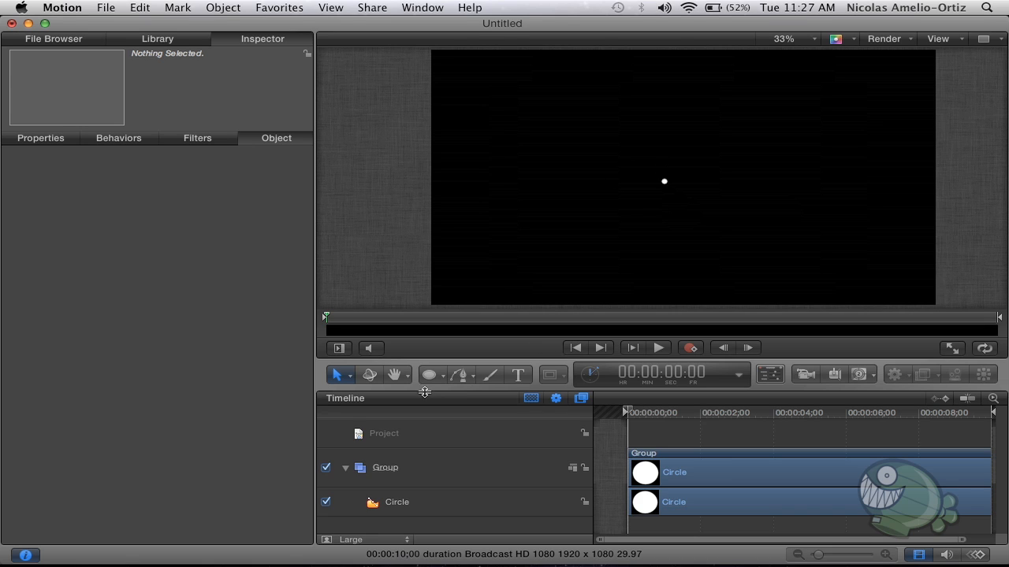
Step: Create a particle emitter from the Circle shape
{"action": "left_click", "coordinate": [439, 508]}
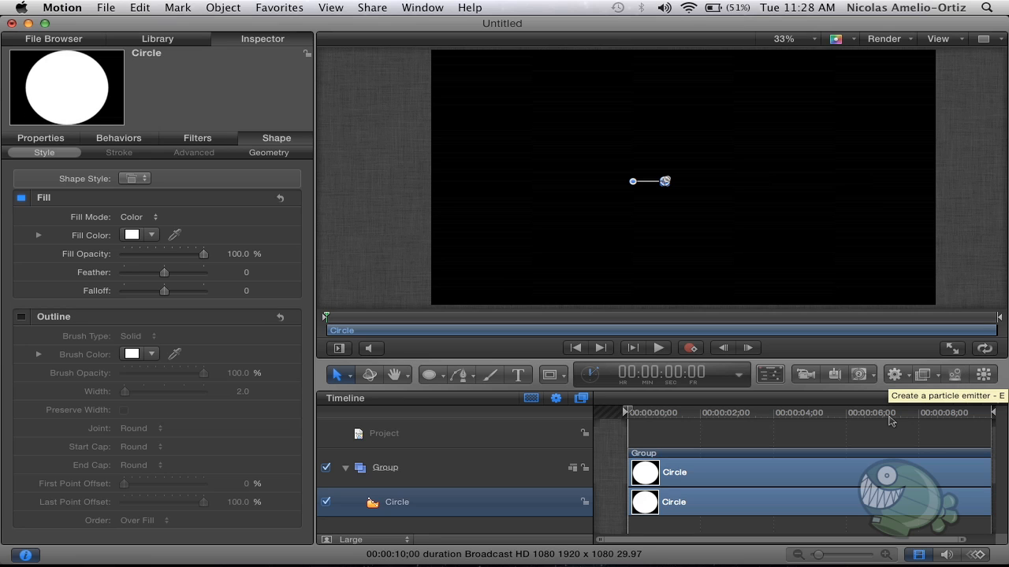
{"action": "left_click", "coordinate": [419, 526]}
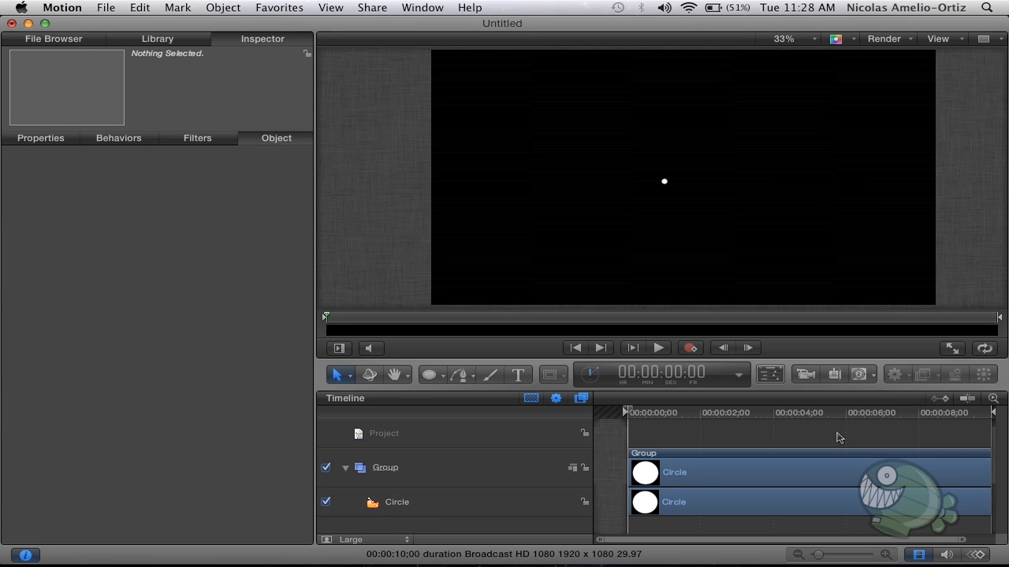
{"action": "left_click", "coordinate": [383, 504]}
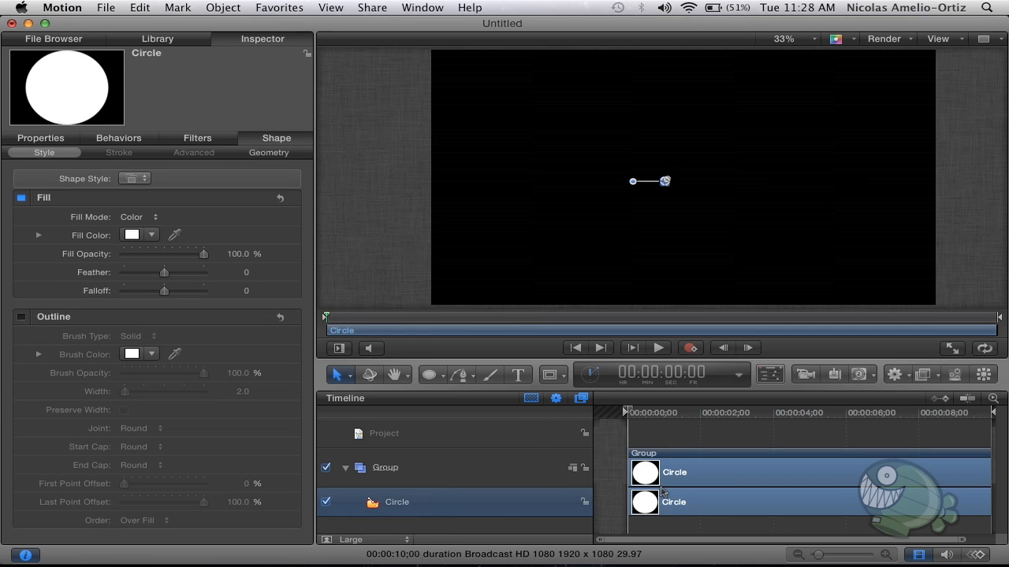
{"action": "left_click", "coordinate": [956, 377]}
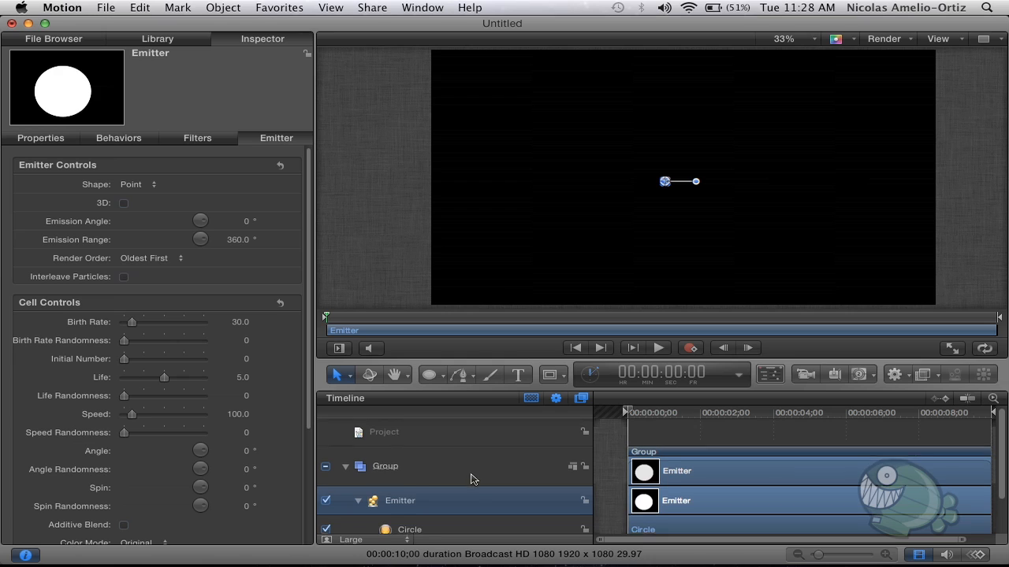
Step: Examine the new group's layers and the settings of the Emitter and its Circle particle cell
{"action": "scroll", "coordinate": [471, 480], "scroll_direction": "down", "scroll_amount": 1}
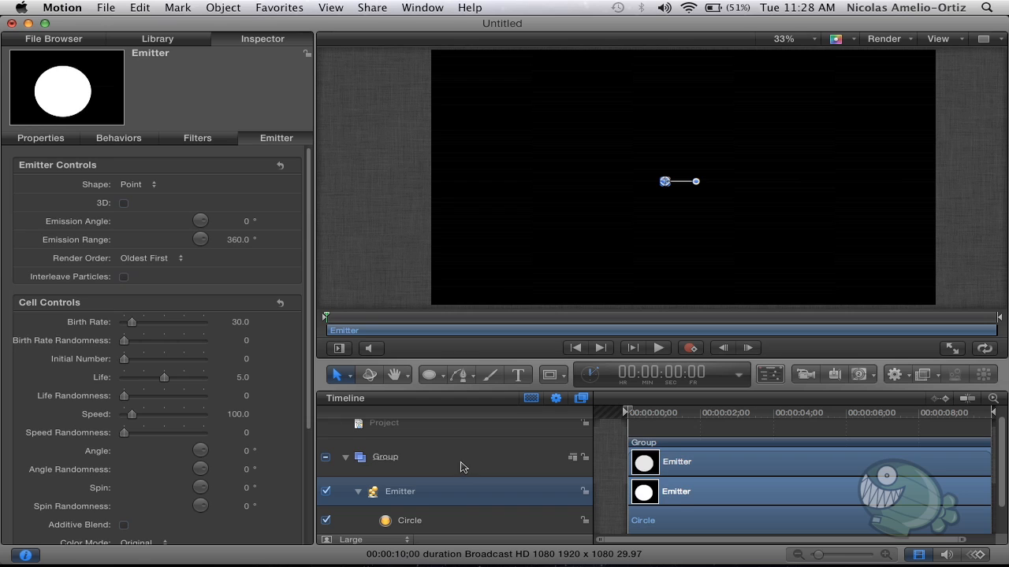
{"action": "left_click", "coordinate": [461, 467]}
{"action": "scroll", "coordinate": [486, 445], "scroll_direction": "down", "scroll_amount": 3}
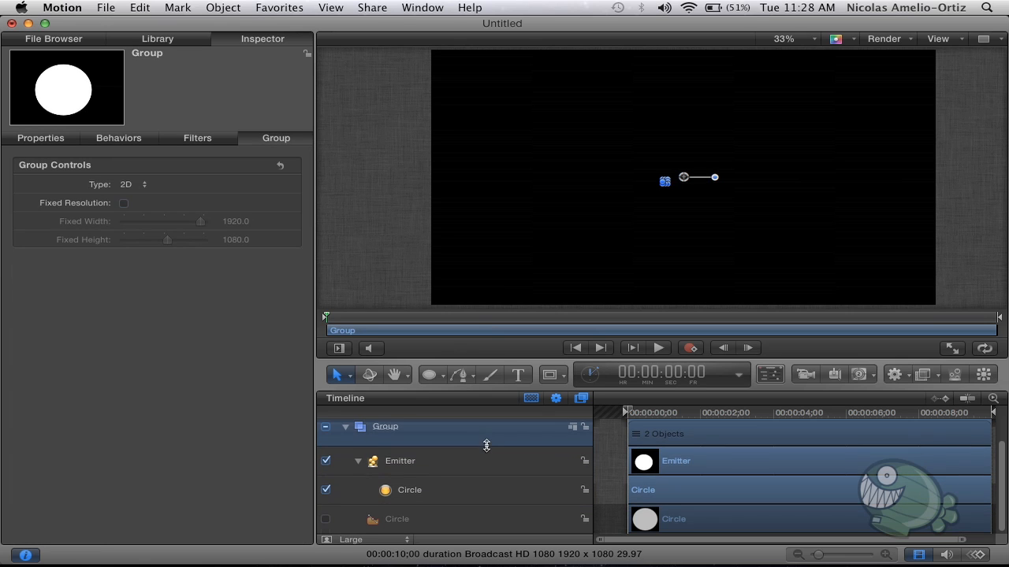
{"action": "left_click", "coordinate": [415, 466]}
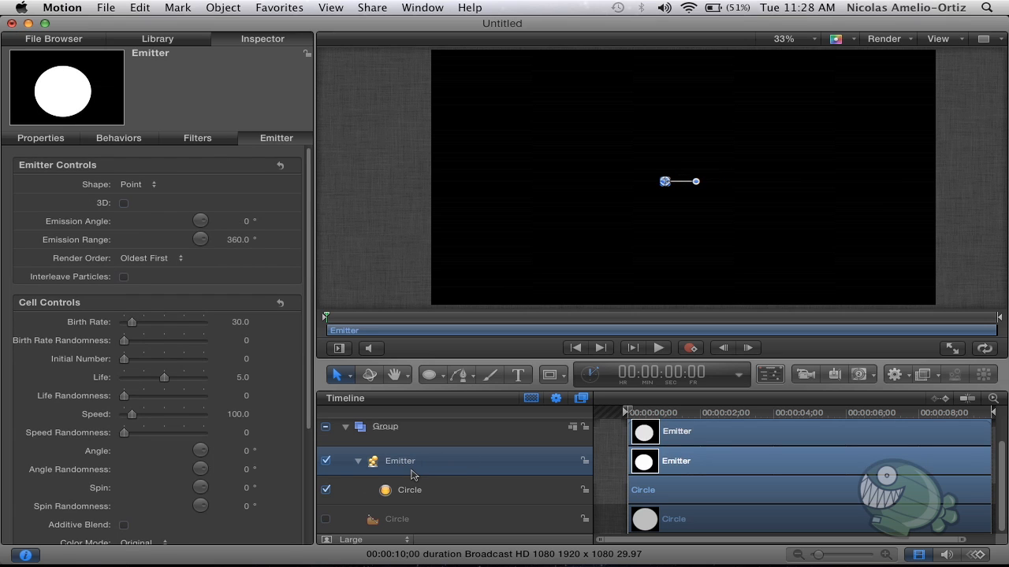
{"action": "left_click", "coordinate": [435, 492]}
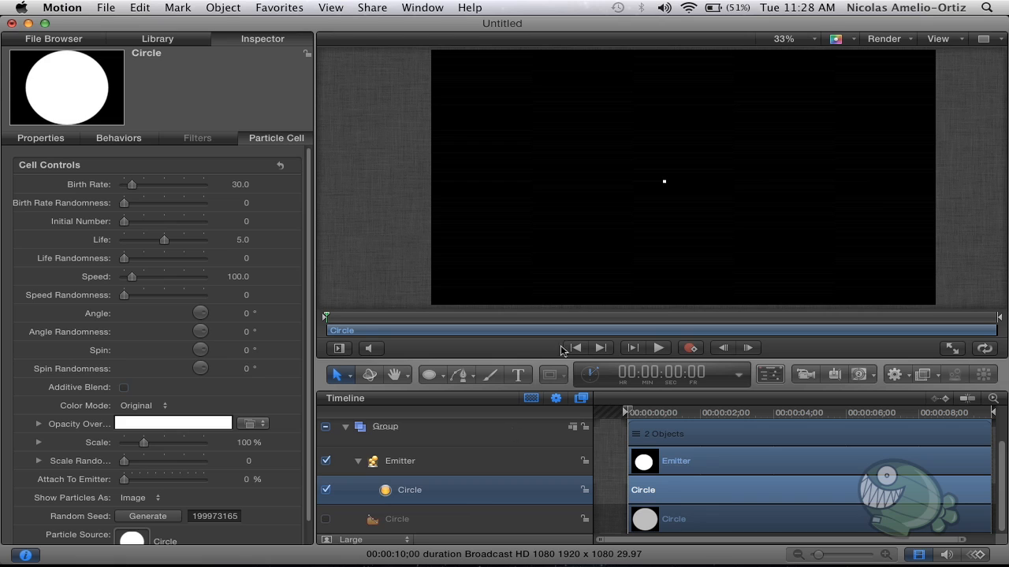
{"action": "left_click", "coordinate": [407, 231]}
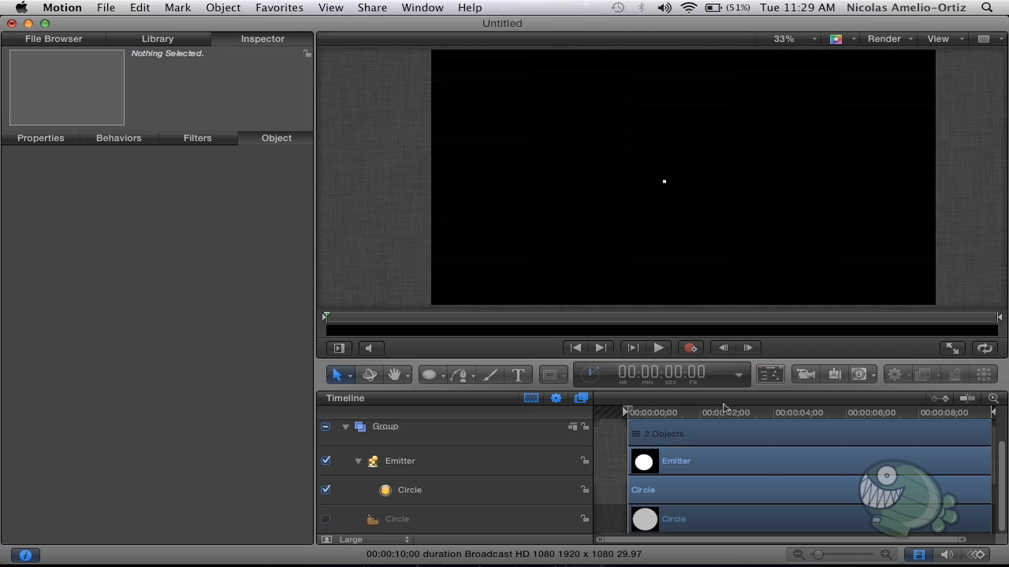
Step: Play the default particle animation and scrub through the timeline to see how the particles spread
{"action": "key", "text": "space"}
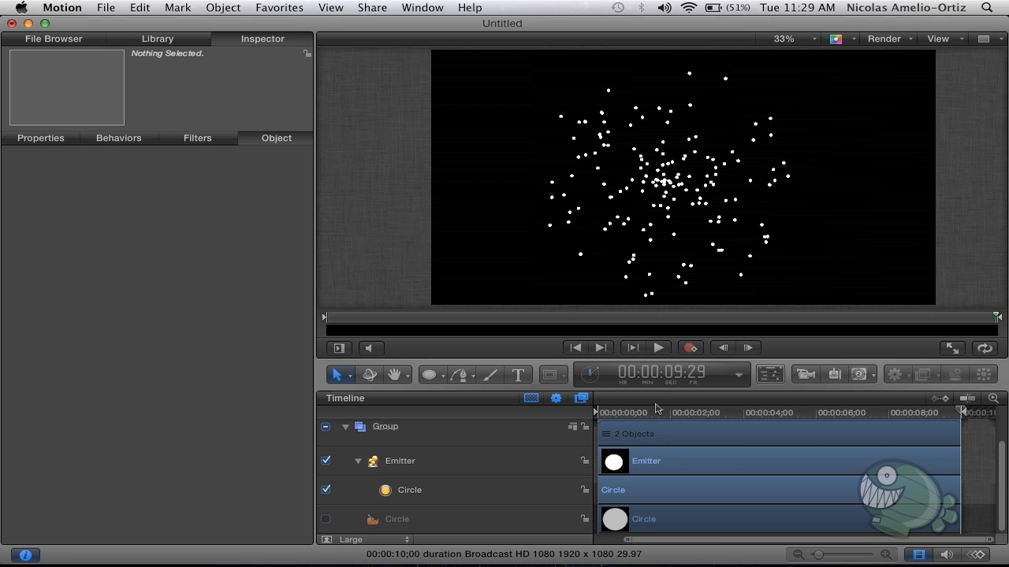
{"action": "left_click_drag", "start_coordinate": [654, 413], "coordinate": [837, 413]}
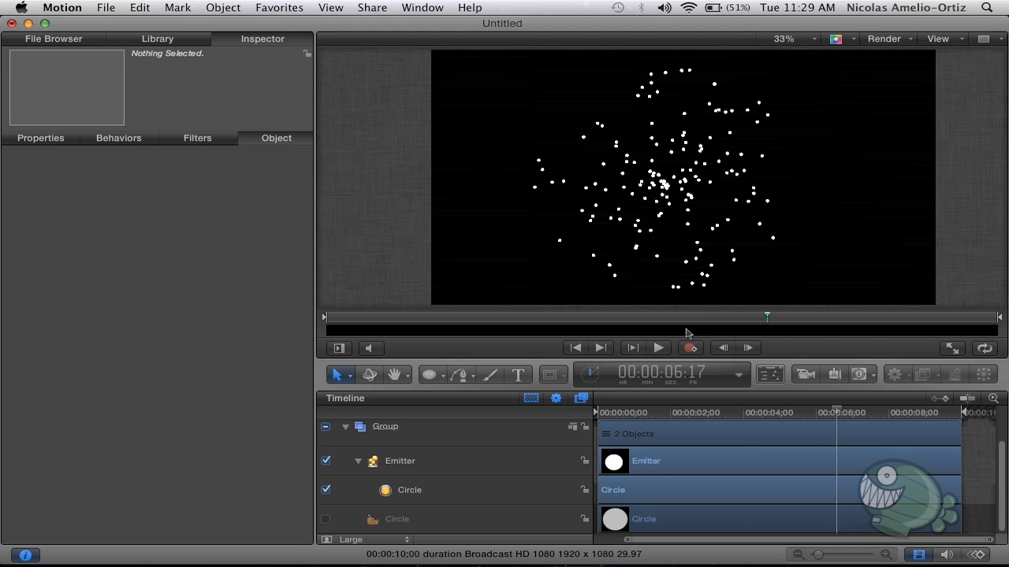
{"action": "left_click_drag", "start_coordinate": [691, 415], "coordinate": [732, 422]}
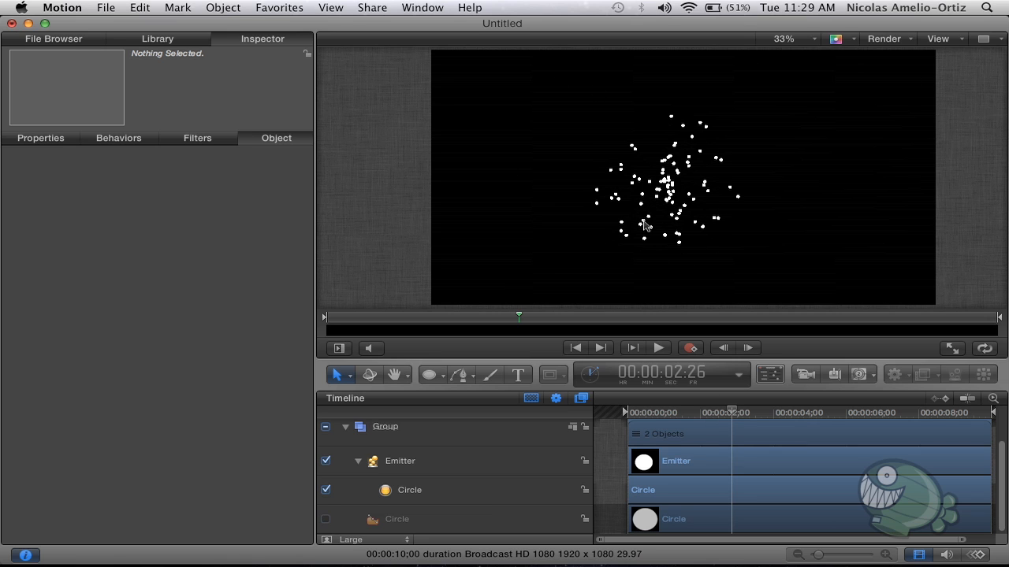
{"action": "left_click_drag", "start_coordinate": [732, 412], "coordinate": [787, 413]}
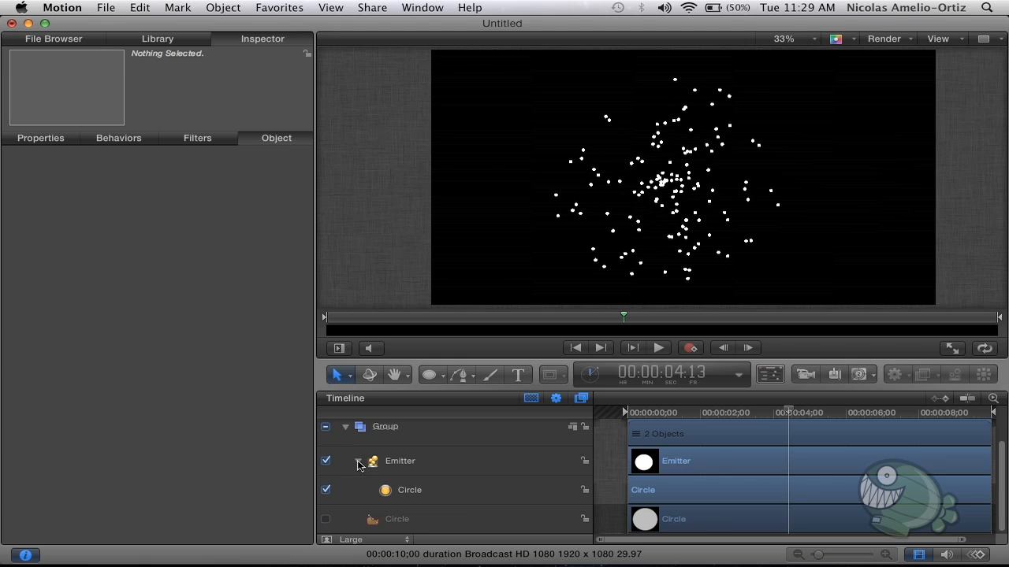
{"action": "left_click_drag", "start_coordinate": [685, 418], "coordinate": [772, 409]}
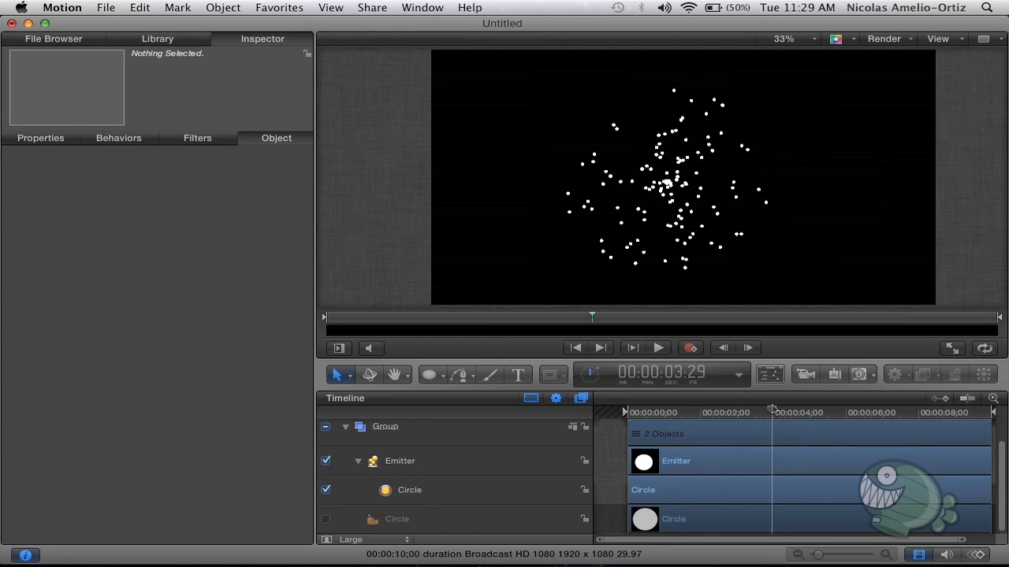
Step: Try the Spiral shape on the Emitter, preview the particle animation from the start, and return to the first frame
{"action": "left_click", "coordinate": [411, 473]}
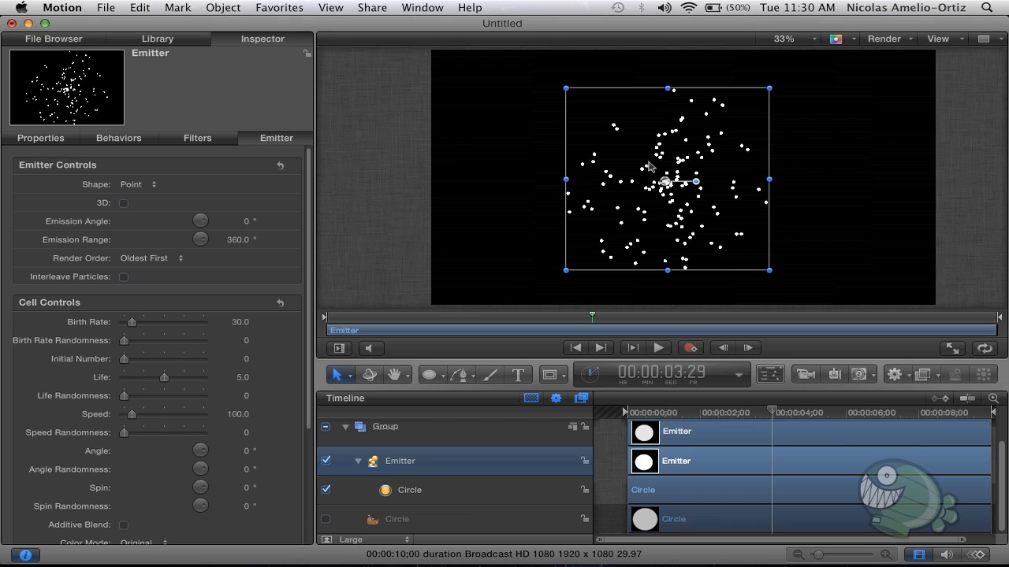
{"action": "left_click_drag", "start_coordinate": [658, 412], "coordinate": [696, 426]}
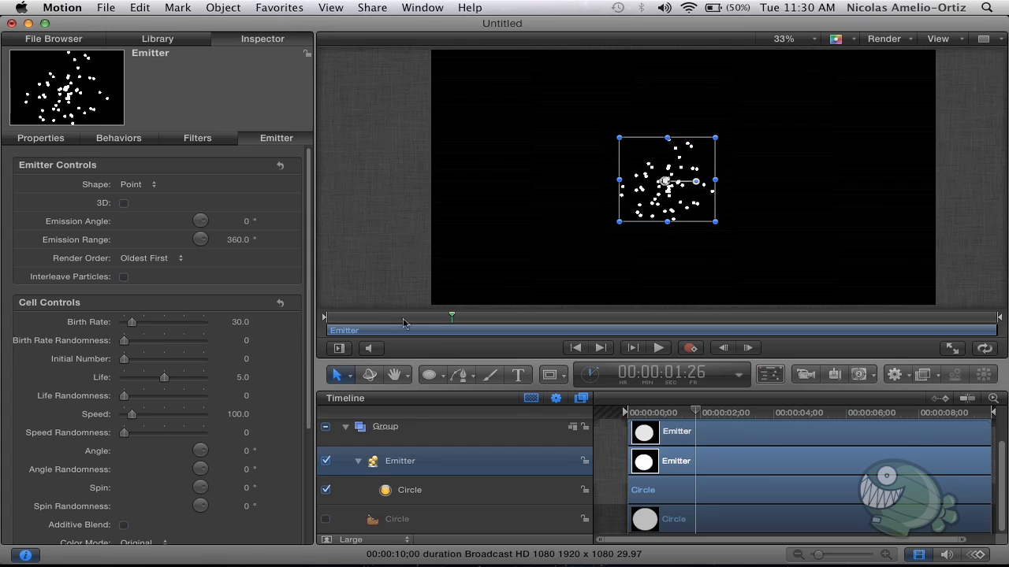
{"action": "left_click", "coordinate": [134, 185]}
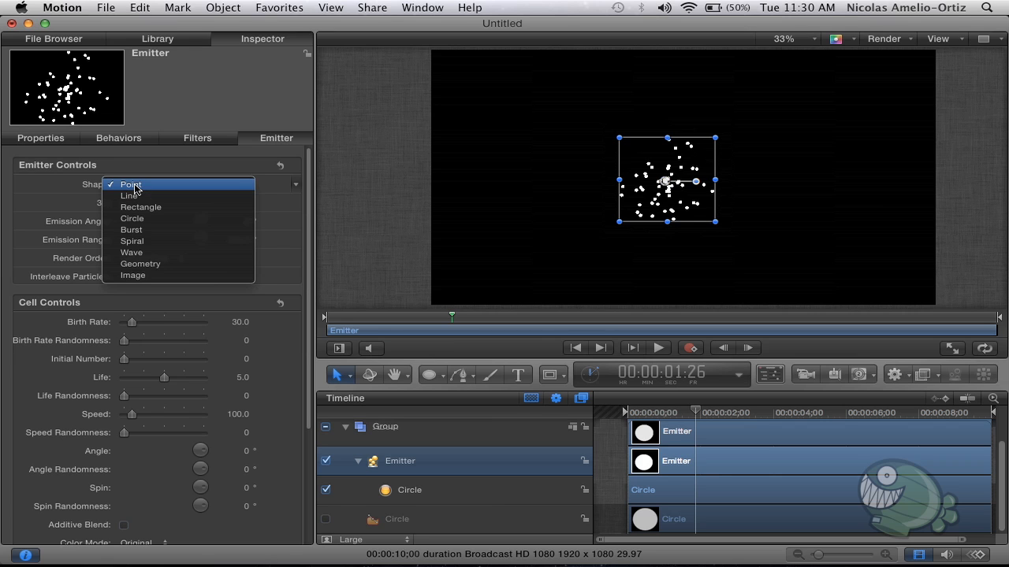
{"action": "left_click", "coordinate": [146, 243]}
{"action": "left_click_drag", "start_coordinate": [665, 423], "coordinate": [608, 416]}
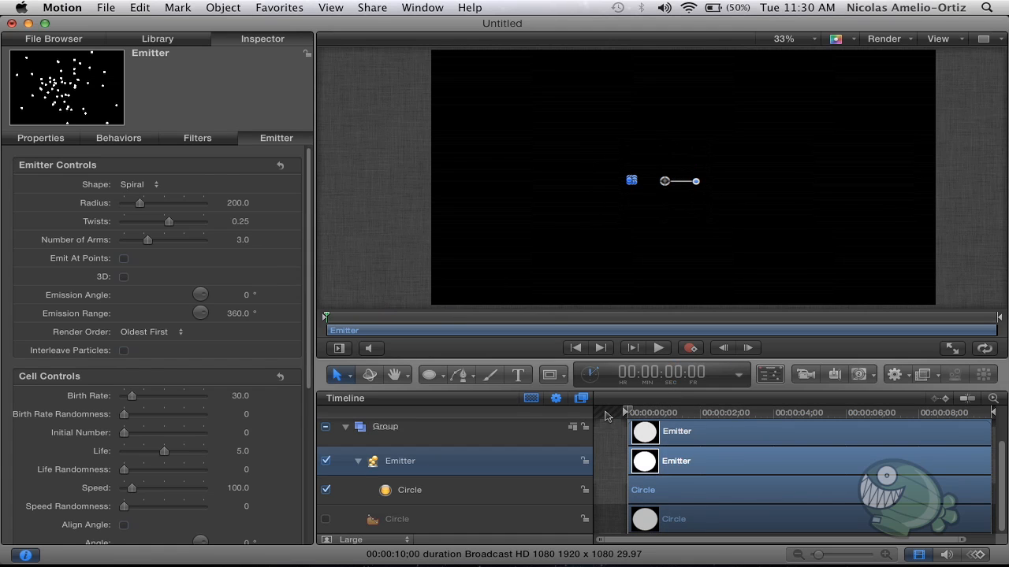
{"action": "left_click", "coordinate": [409, 244]}
{"action": "key", "text": "space"}
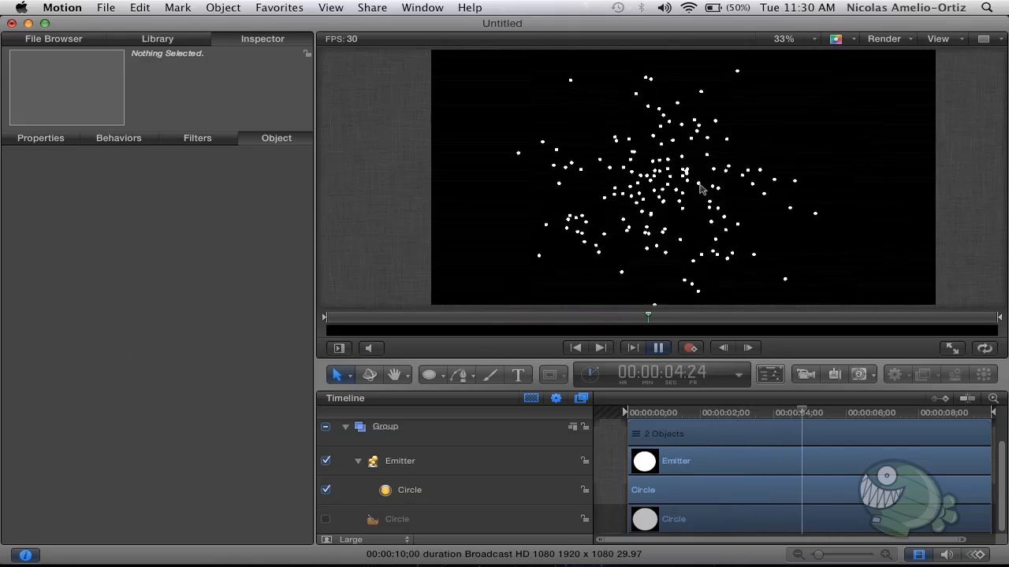
{"action": "key", "text": "space"}
{"action": "key", "text": "Home"}
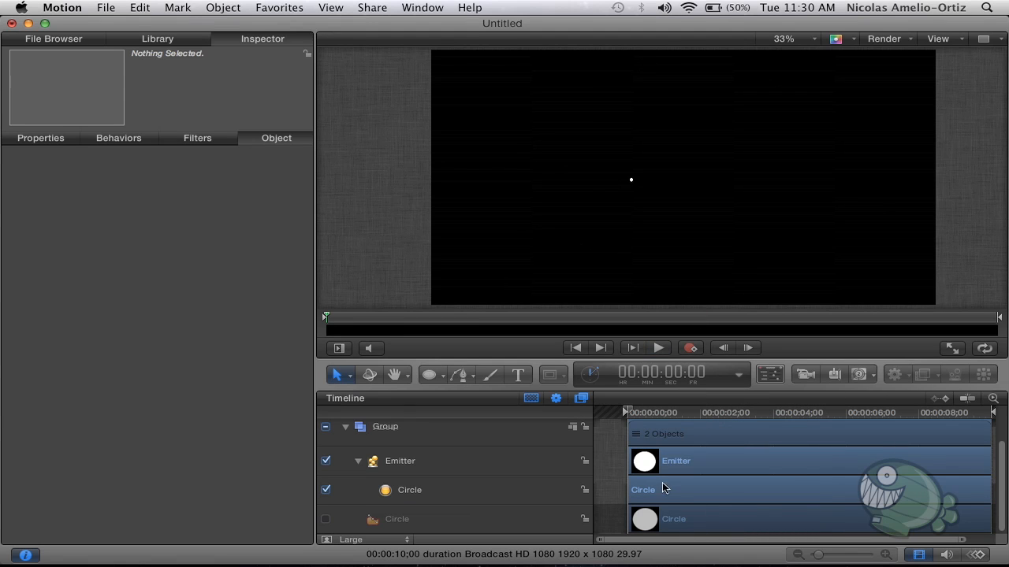
Step: Set the Emitter's shape to Circle, preview the particle animation, and return the playhead to the first frame
{"action": "left_click", "coordinate": [431, 464]}
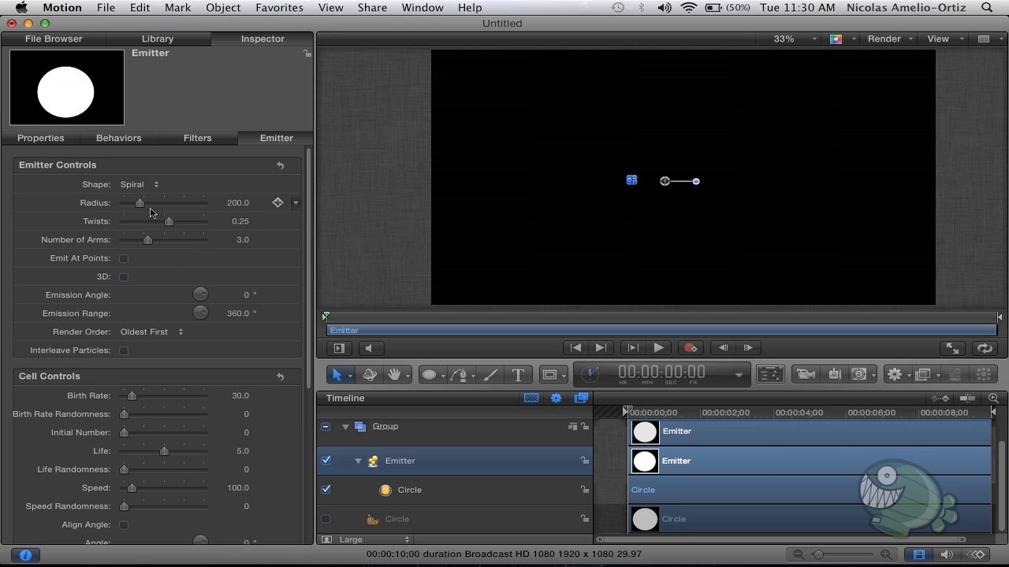
{"action": "left_click", "coordinate": [142, 186]}
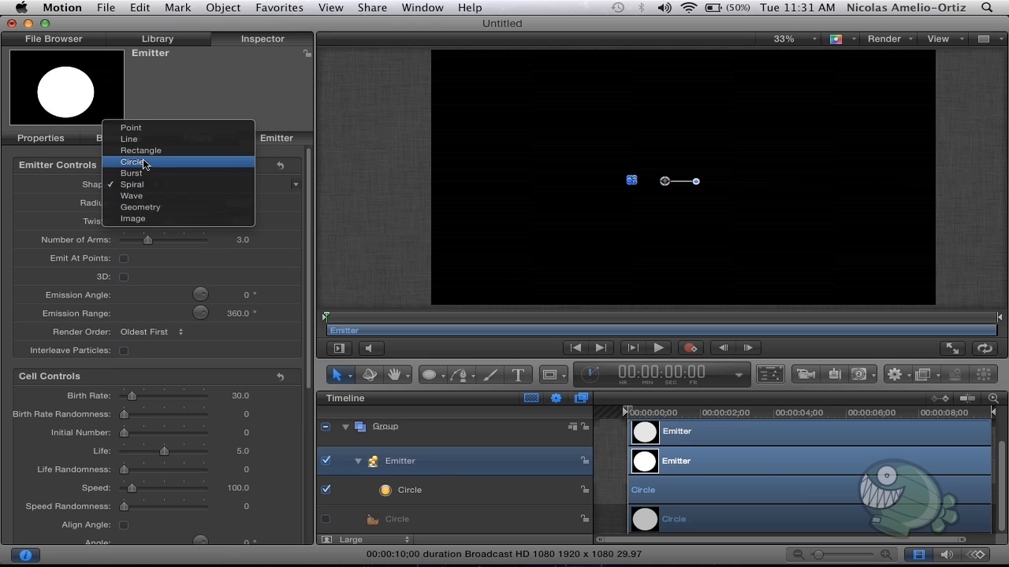
{"action": "left_click", "coordinate": [154, 163]}
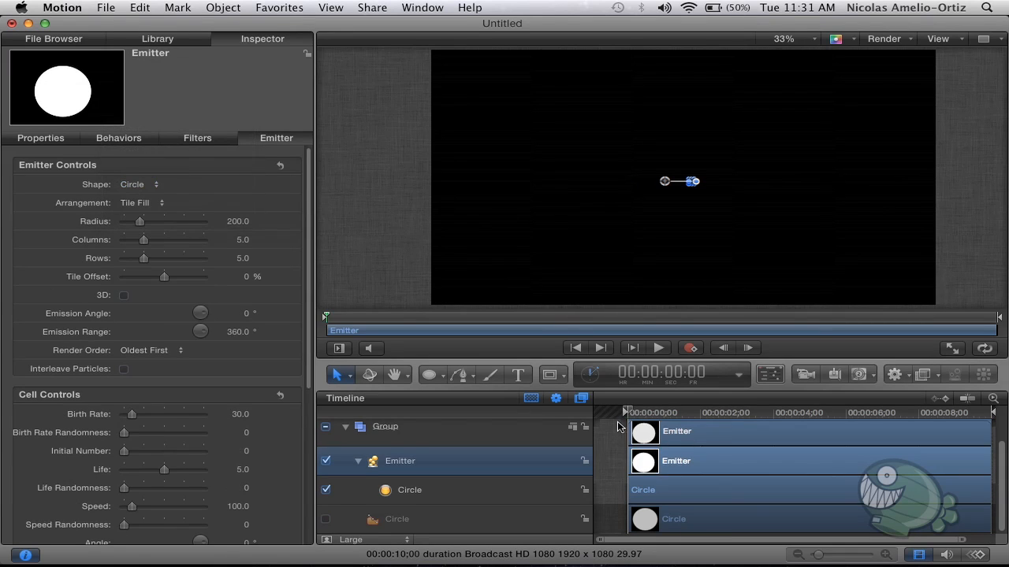
{"action": "left_click", "coordinate": [617, 436]}
{"action": "key", "text": "space"}
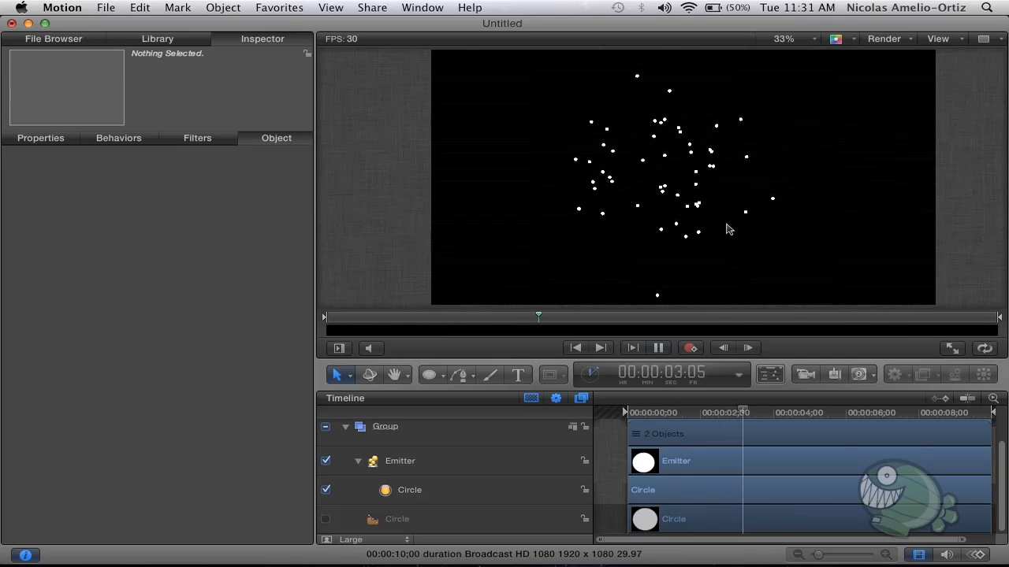
{"action": "key", "text": "space"}
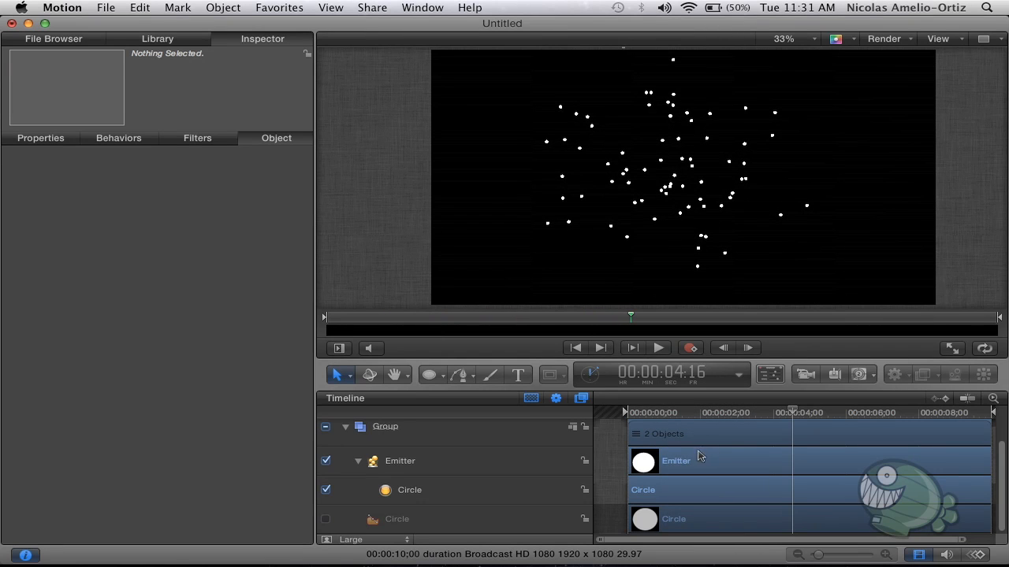
{"action": "left_click_drag", "start_coordinate": [686, 414], "coordinate": [613, 423]}
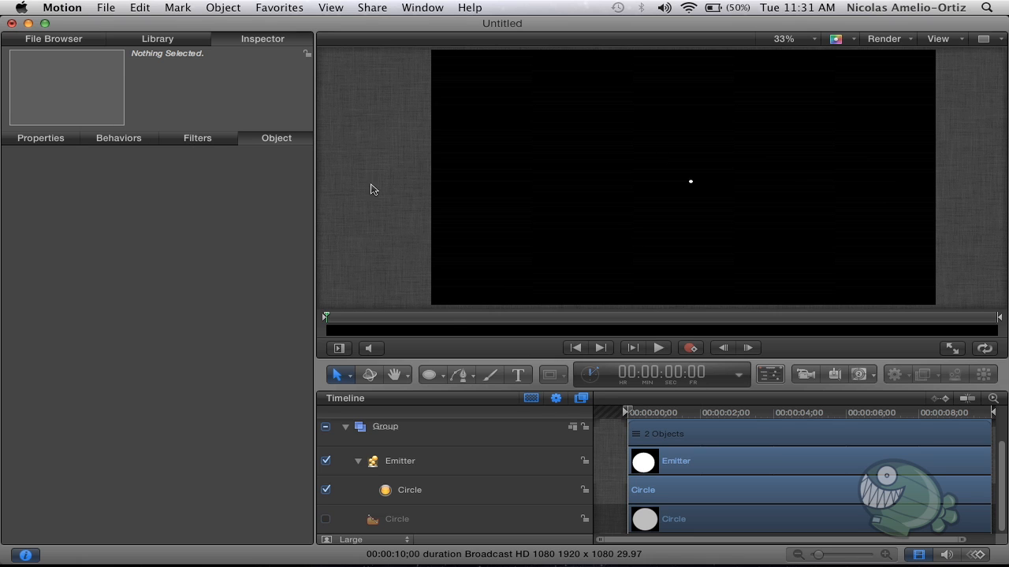
Step: Set the Emitter's shape to Point and preview the particle animation from the first frame
{"action": "left_click", "coordinate": [438, 463]}
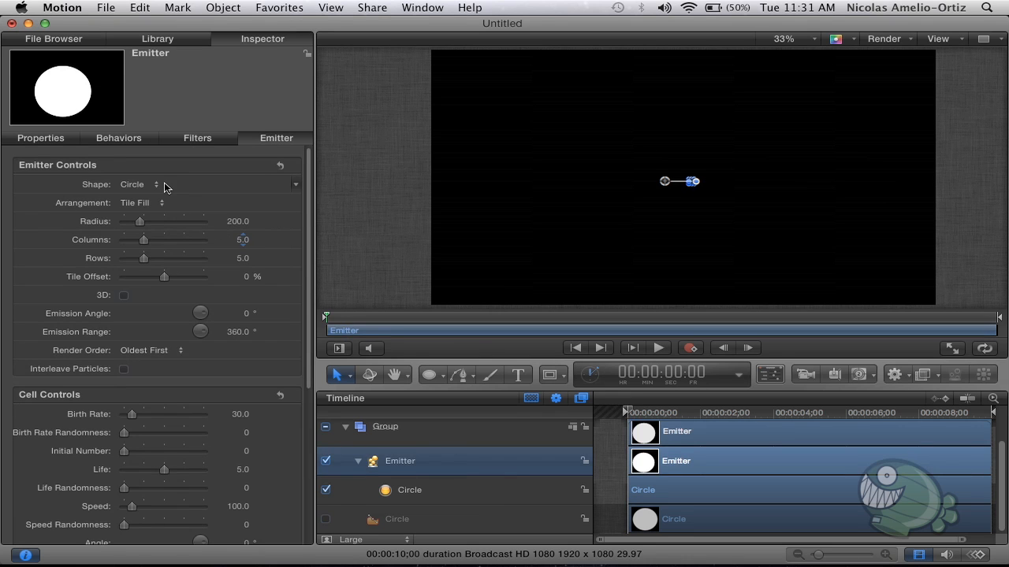
{"action": "left_click", "coordinate": [124, 184]}
{"action": "left_click", "coordinate": [154, 151]}
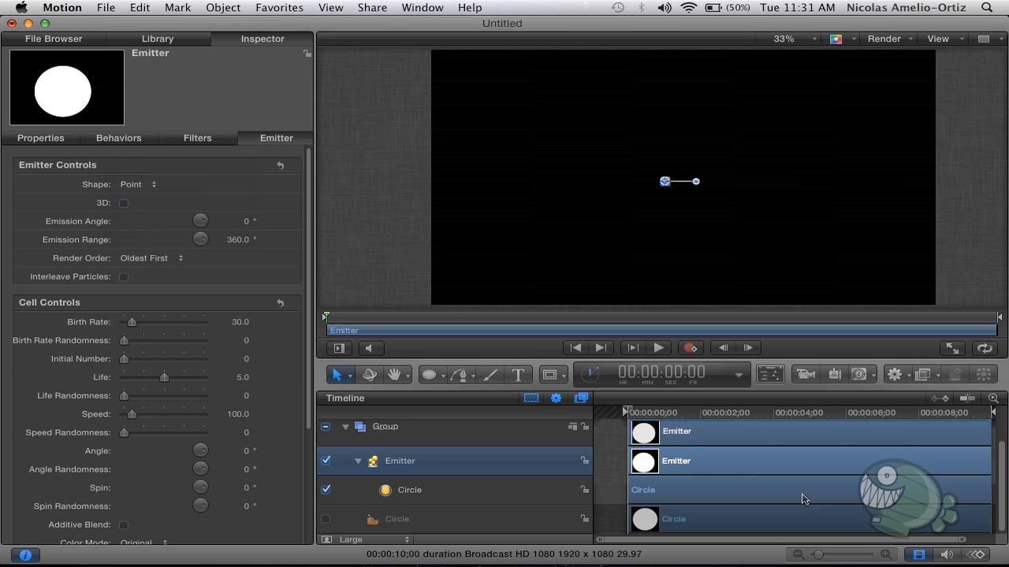
{"action": "key", "text": "space"}
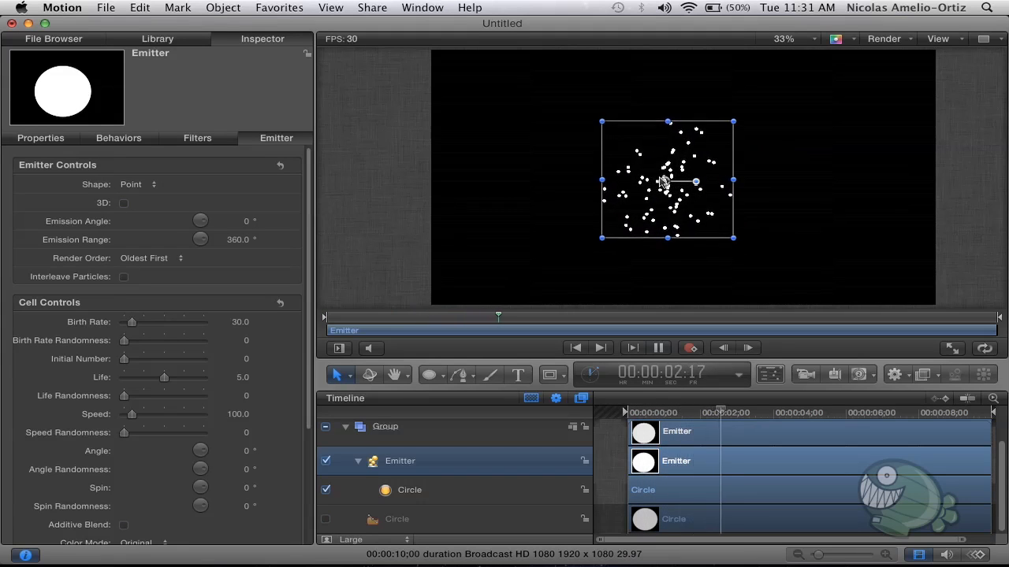
{"action": "key", "text": "space"}
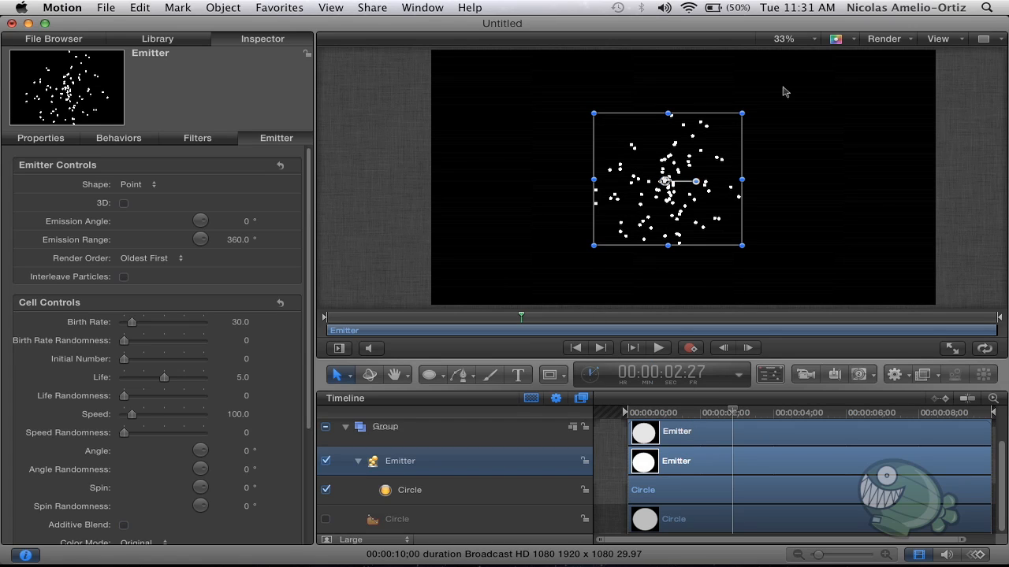
Step: Enable 3D for the Emitter and set Emission Latitude to 120° and Emission Longitude to 140°
{"action": "left_click", "coordinate": [79, 206]}
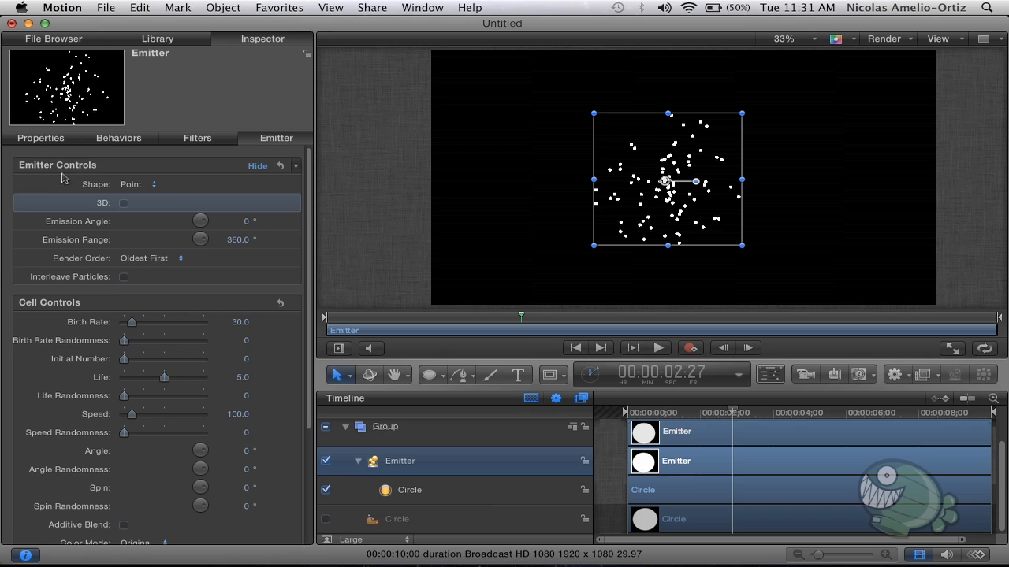
{"action": "left_click", "coordinate": [125, 204]}
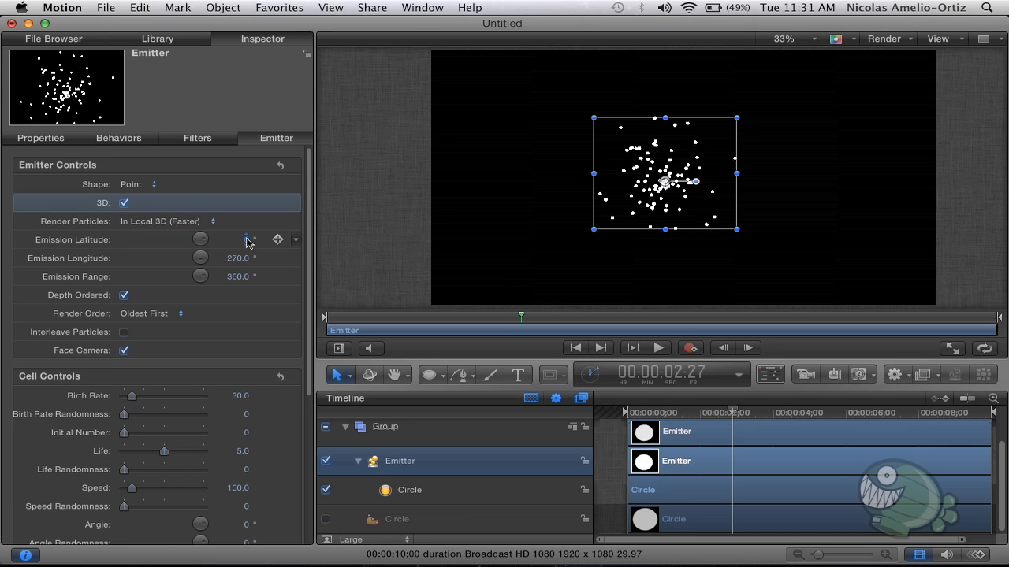
{"action": "left_click_drag", "start_coordinate": [245, 240], "coordinate": [242, 267]}
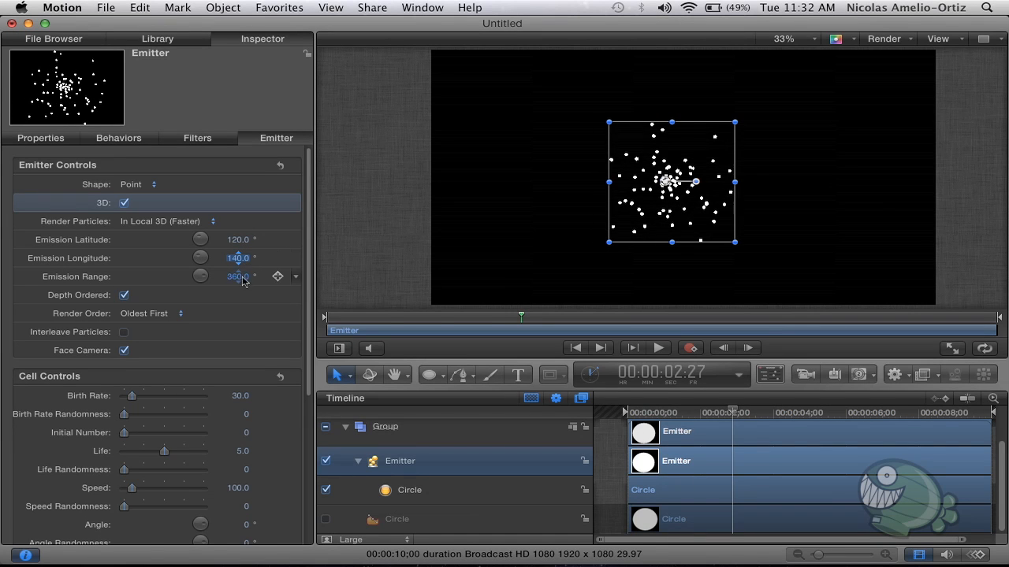
Step: Move the playhead to about 00:00:07;22 and narrow the Emitter's Emission Range to 60°
{"action": "left_click", "coordinate": [239, 278]}
{"action": "left_click_drag", "start_coordinate": [709, 422], "coordinate": [911, 423]}
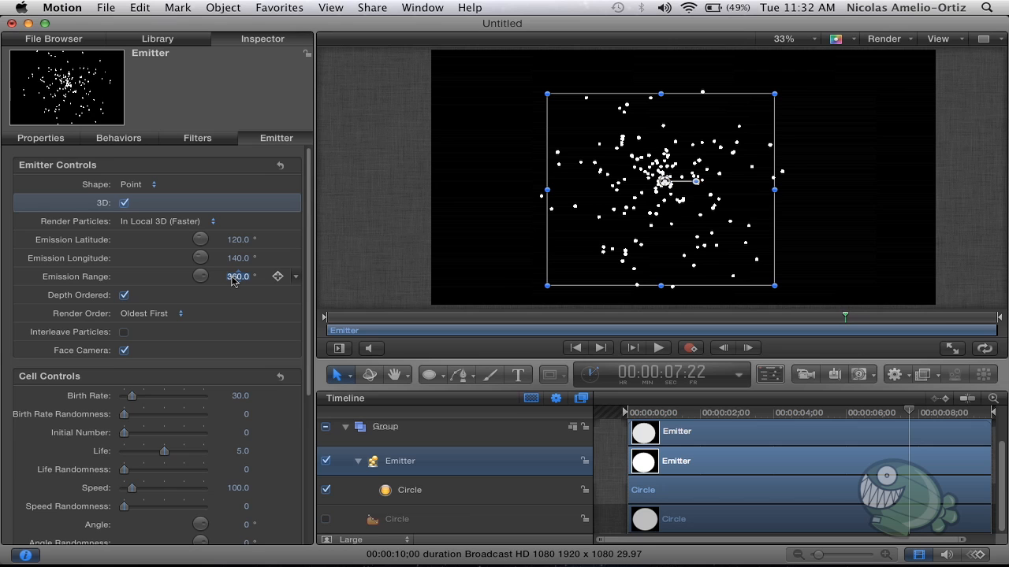
{"action": "type", "text": "270"}
{"action": "key", "text": "Return"}
{"action": "type", "text": "60"}
{"action": "key", "text": "Return"}
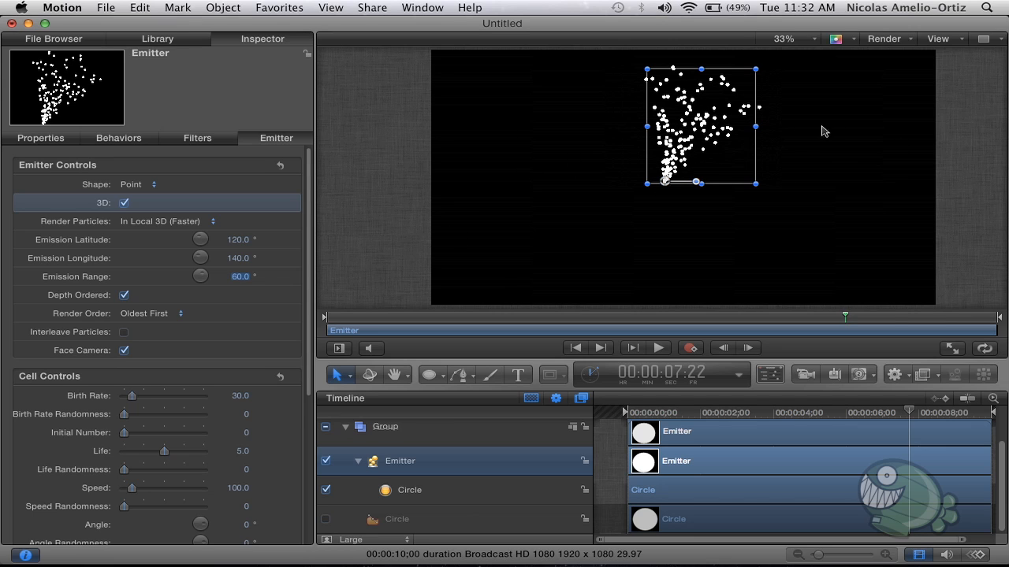
Step: Preview the narrowed 3D emission from near the start with nothing selected, and scrub to about 00:00:05;20
{"action": "left_click", "coordinate": [670, 413]}
{"action": "key", "text": "shift+space"}
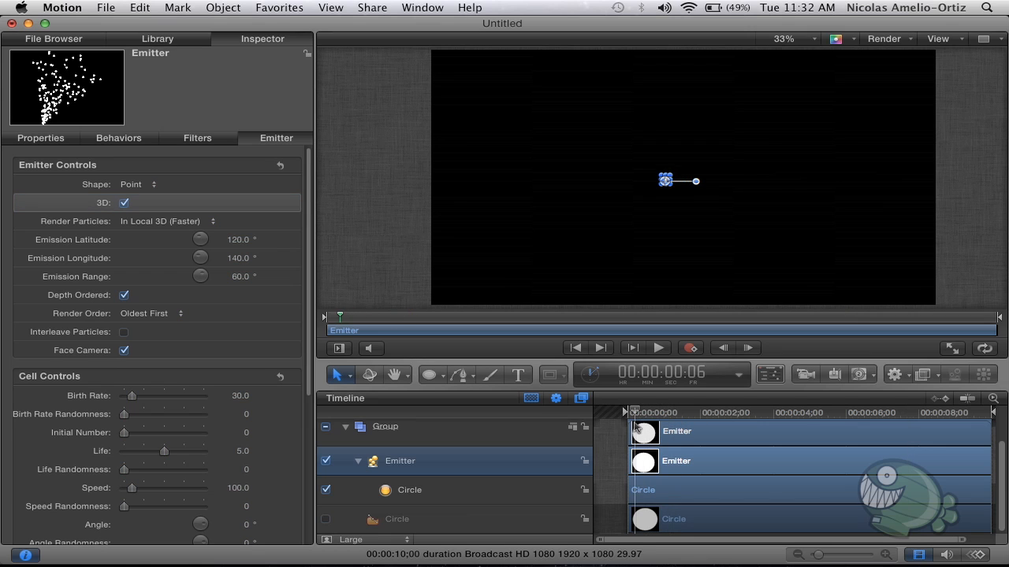
{"action": "left_click", "coordinate": [386, 246]}
{"action": "key", "text": "space"}
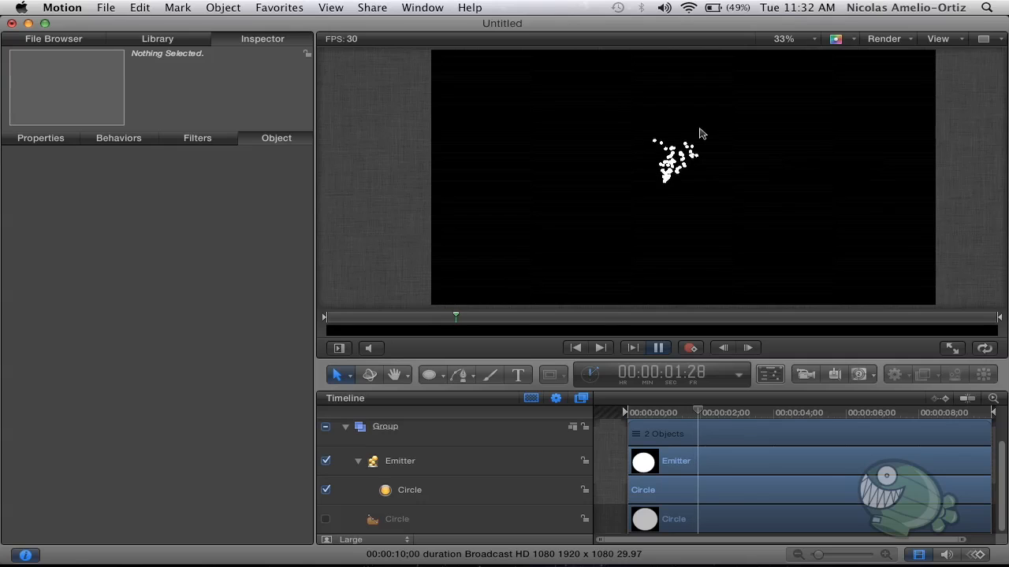
{"action": "key", "text": "space"}
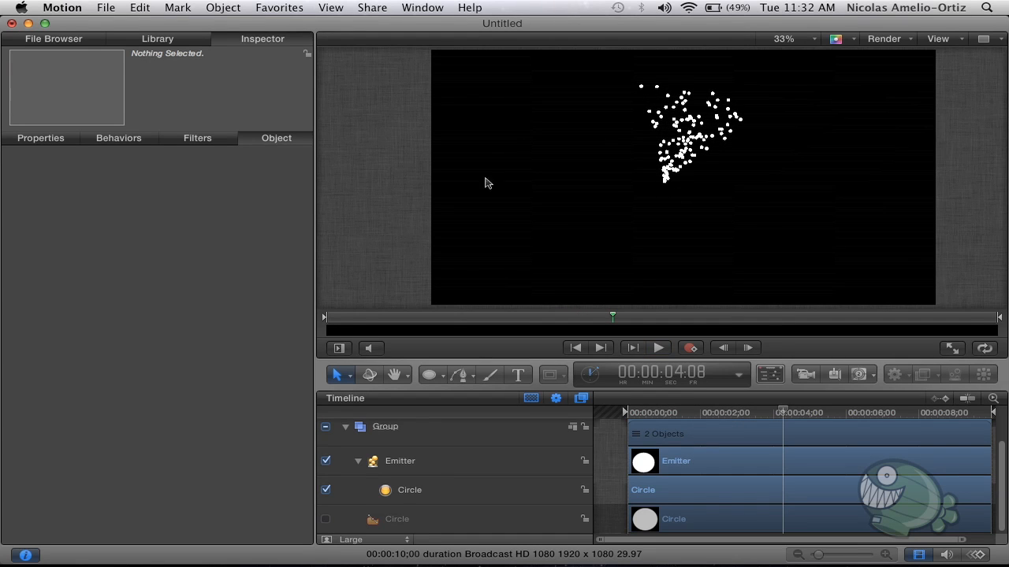
{"action": "left_click_drag", "start_coordinate": [747, 414], "coordinate": [833, 422]}
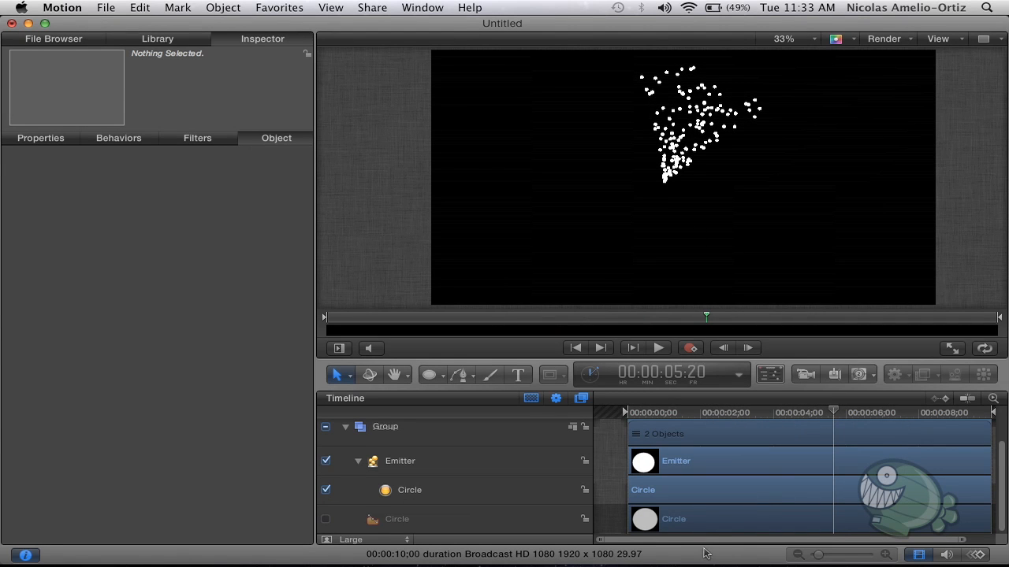
Step: Set the Emitter's Emission Range to 360° and turn off its 3D option
{"action": "left_click", "coordinate": [470, 486]}
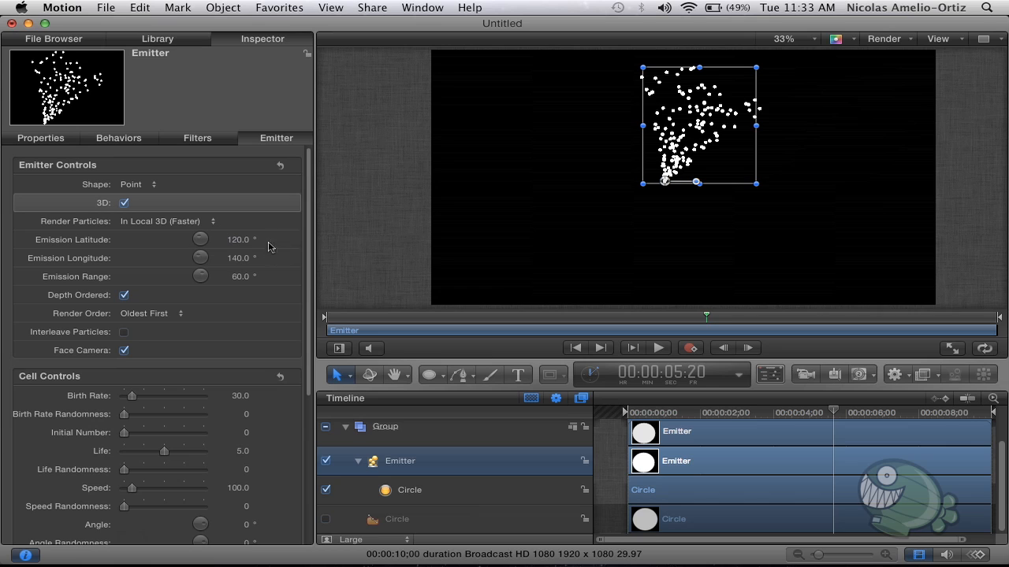
{"action": "left_click", "coordinate": [239, 277]}
{"action": "type", "text": "360"}
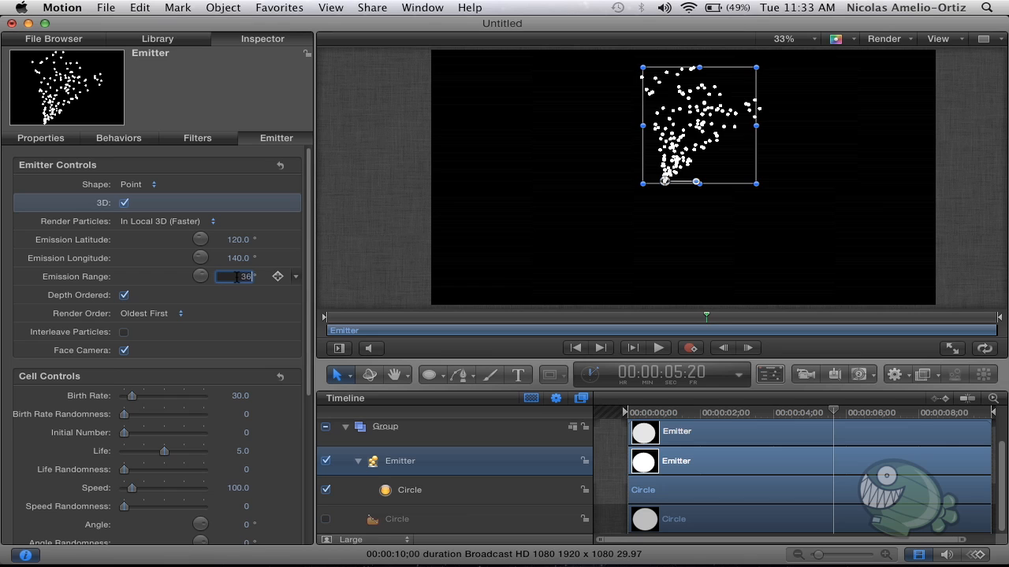
{"action": "key", "text": "Return"}
{"action": "left_click", "coordinate": [123, 204]}
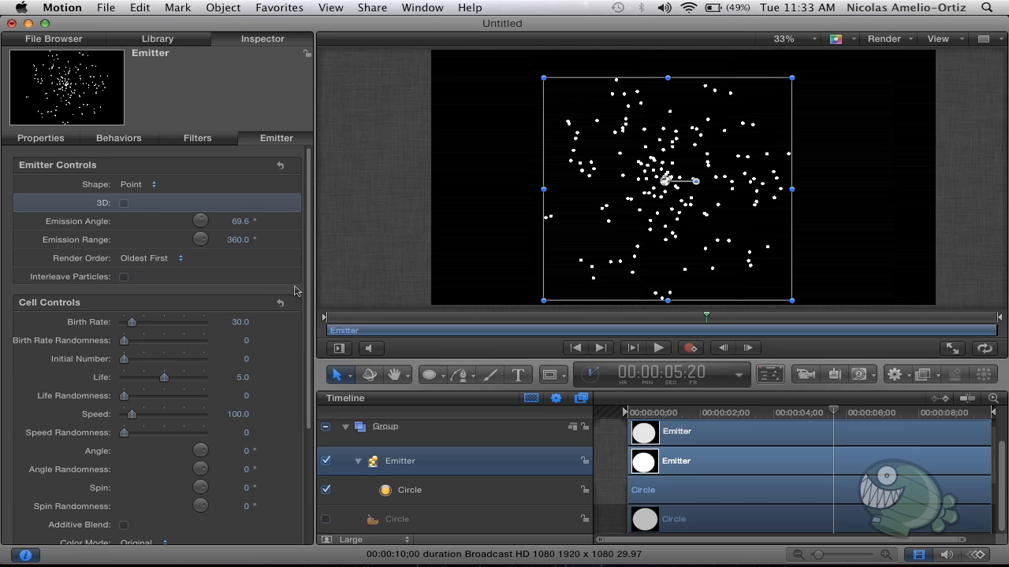
Step: Raise the Emitter's Birth Rate to 100 in the Cell Controls
{"action": "scroll", "coordinate": [87, 295], "scroll_direction": "down", "scroll_amount": 5}
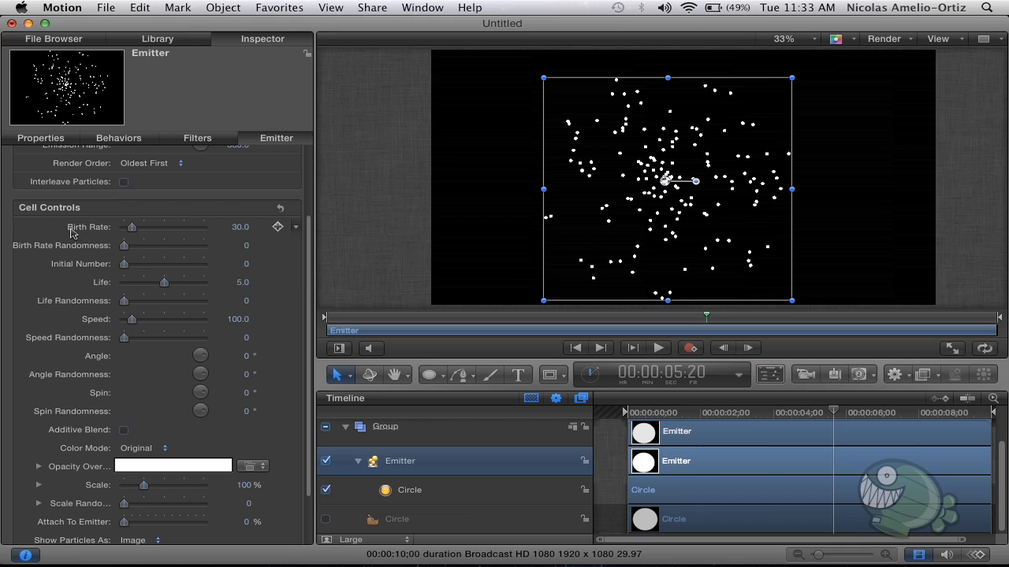
{"action": "scroll", "coordinate": [239, 230], "scroll_direction": "up", "scroll_amount": 10}
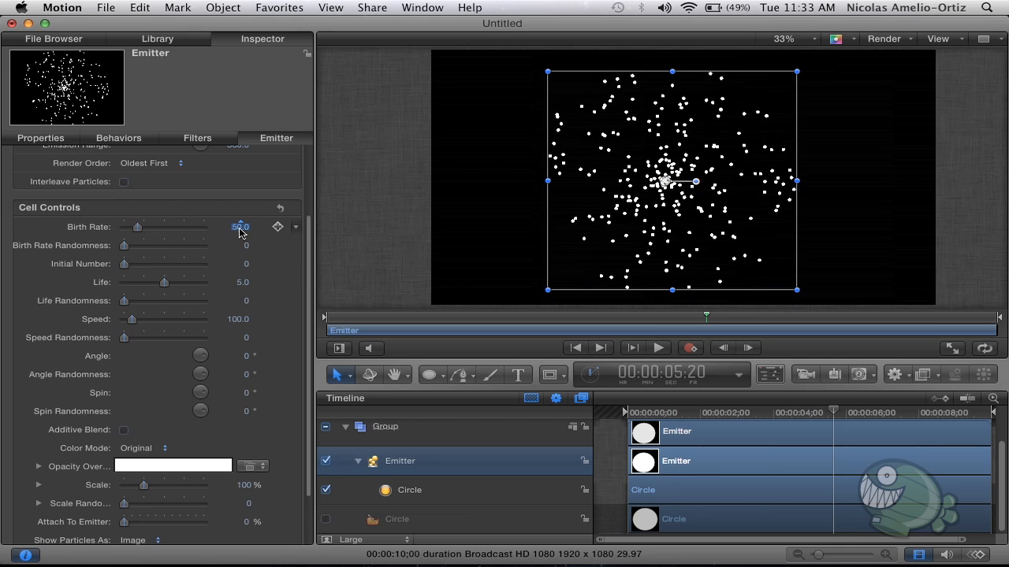
{"action": "scroll", "coordinate": [239, 230], "scroll_direction": "up", "scroll_amount": 4}
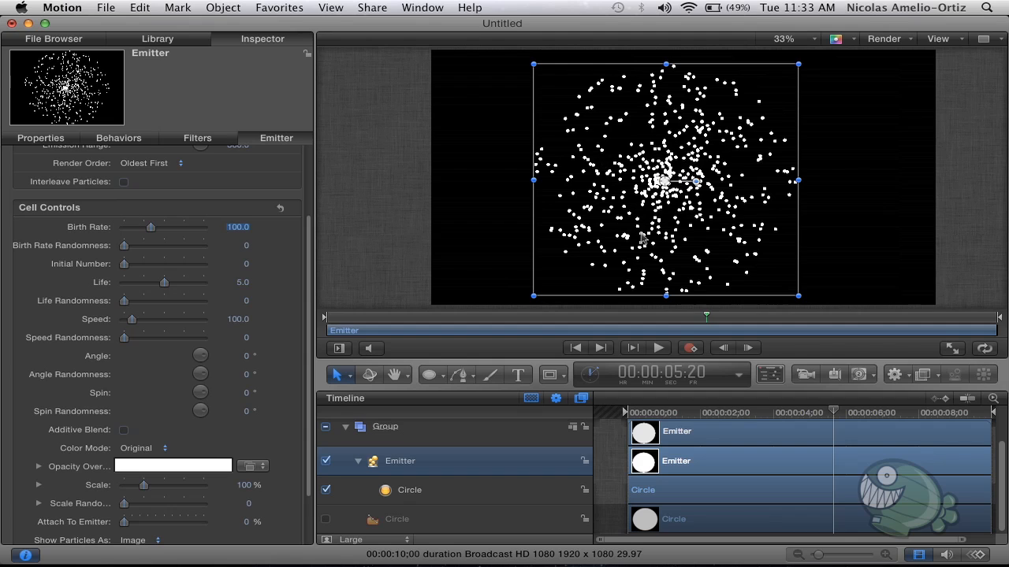
Step: Preview the denser particle animation from the first frame and move the playhead to about 00:00:01;27
{"action": "key", "text": "Home"}
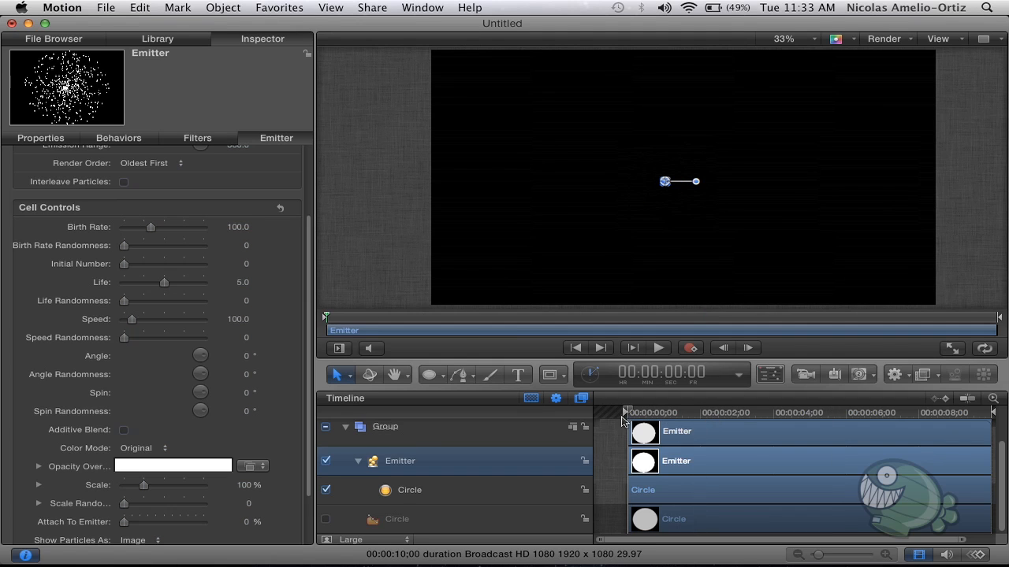
{"action": "key", "text": "space"}
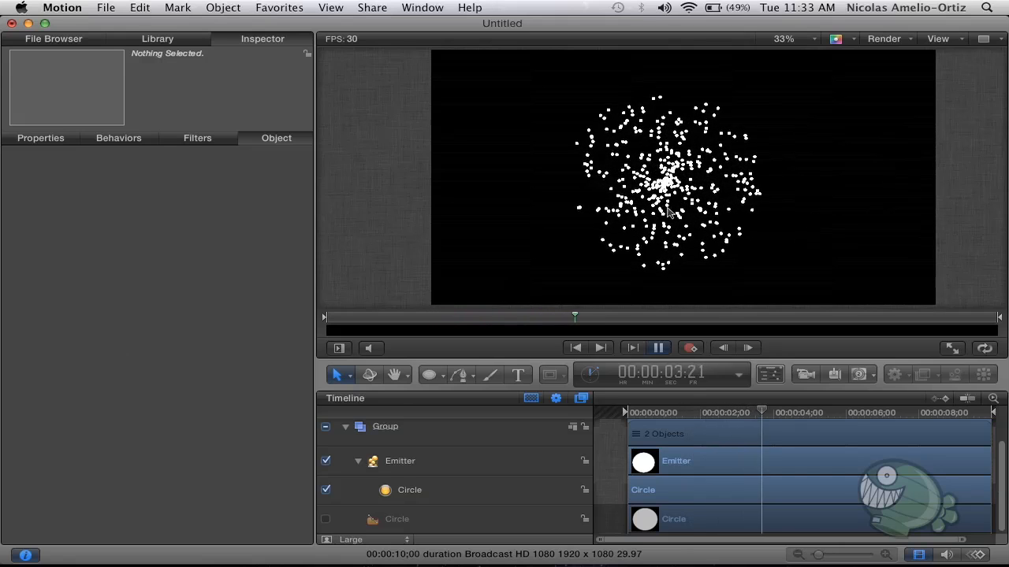
{"action": "mouse_move", "coordinate": [679, 417]}
{"action": "left_mouse_down"}
{"action": "mouse_move", "coordinate": [661, 419]}
{"action": "mouse_move", "coordinate": [697, 420]}
{"action": "left_mouse_up"}
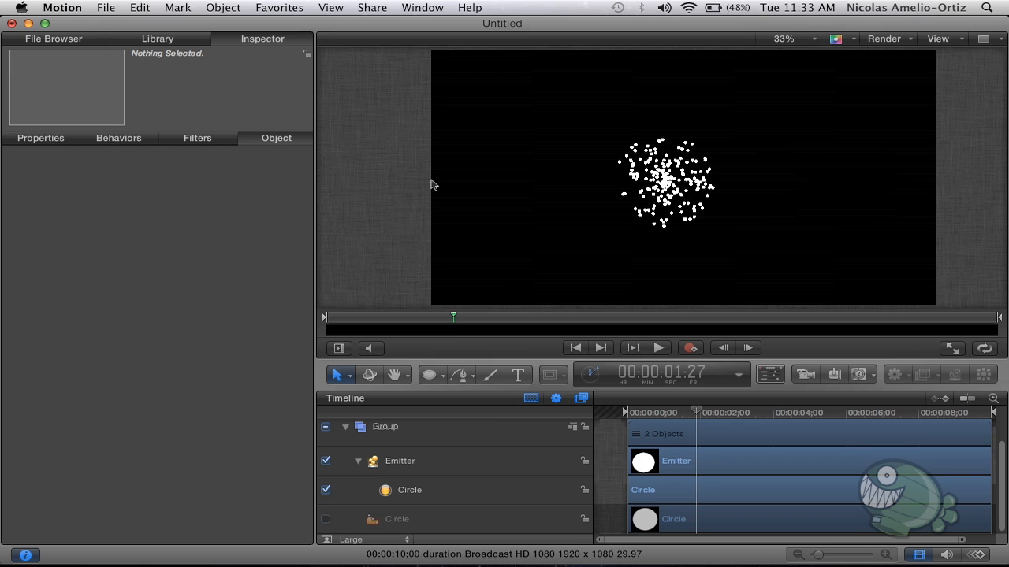
Step: Try a Birth Rate of 620 on the Emitter and preview the particle animation from the first frame
{"action": "left_click", "coordinate": [446, 465]}
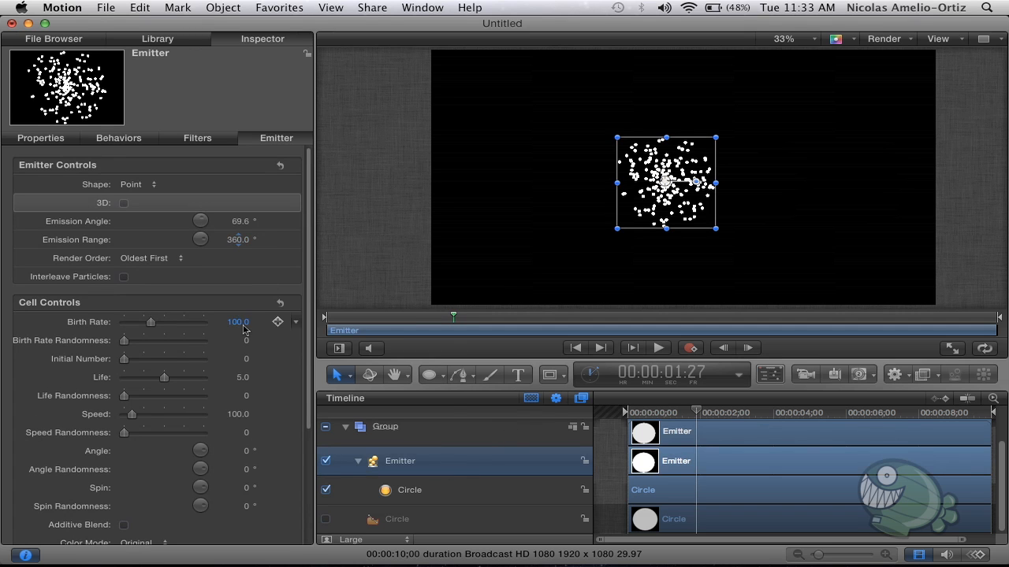
{"action": "left_click_drag", "start_coordinate": [236, 325], "coordinate": [242, 327]}
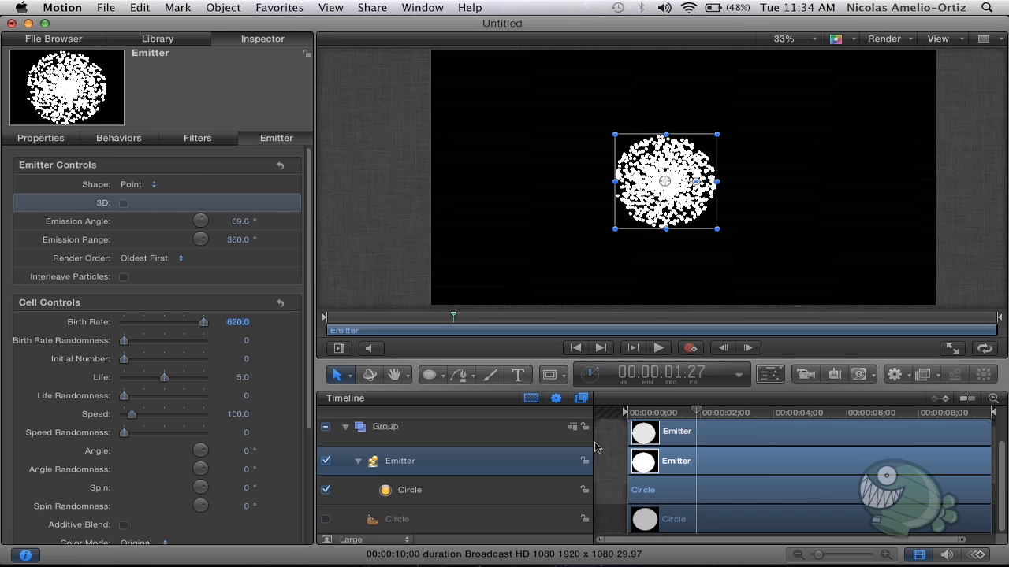
{"action": "left_click_drag", "start_coordinate": [669, 416], "coordinate": [628, 414]}
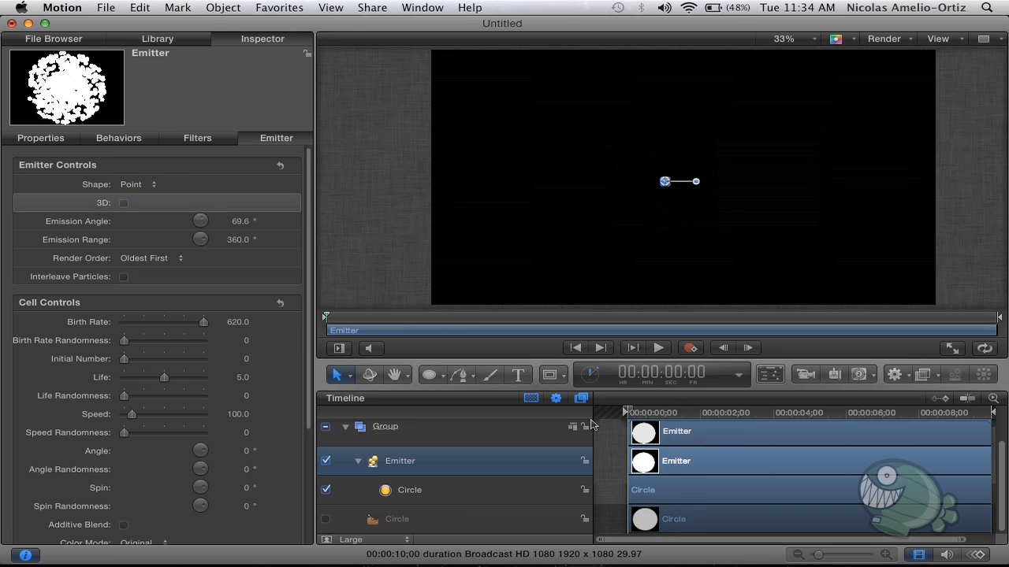
{"action": "key", "text": "space"}
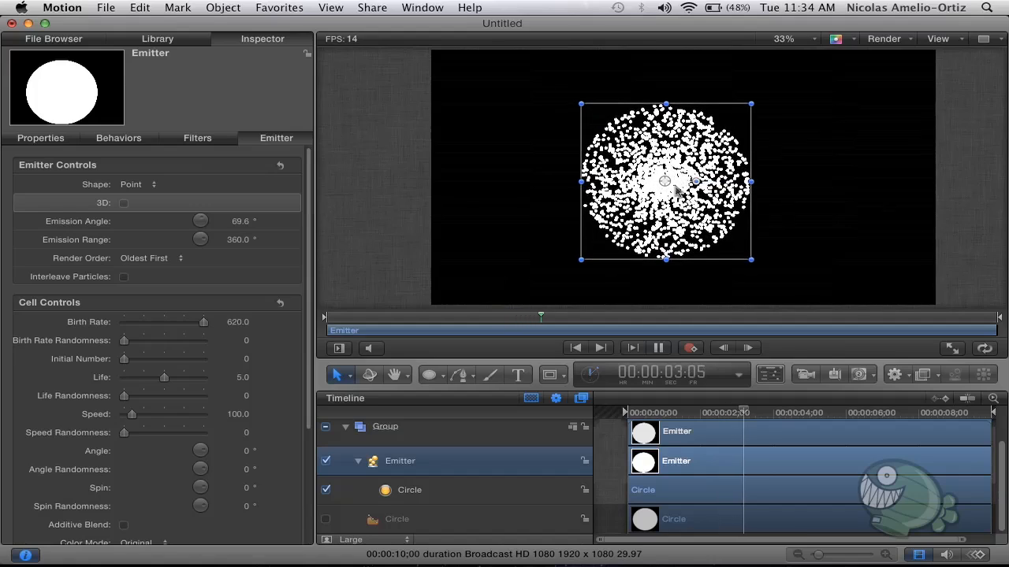
{"action": "key", "text": "space"}
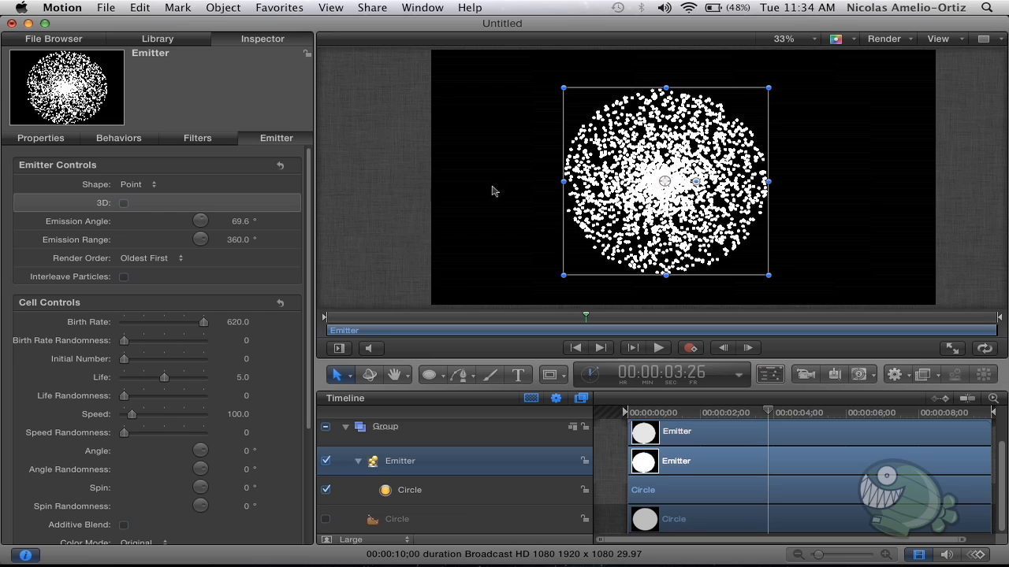
Step: Set the Emitter's Birth Rate to 20 and scrub the timeline to 00:00:03;00
{"action": "left_click", "coordinate": [235, 325]}
{"action": "type", "text": "20"}
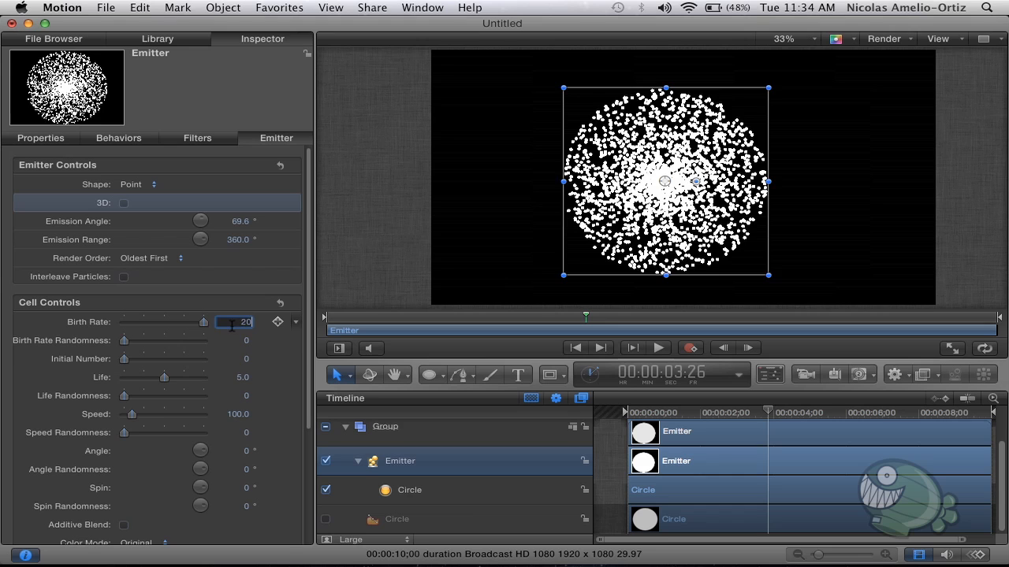
{"action": "key", "text": "Return"}
{"action": "left_click_drag", "start_coordinate": [648, 415], "coordinate": [738, 413]}
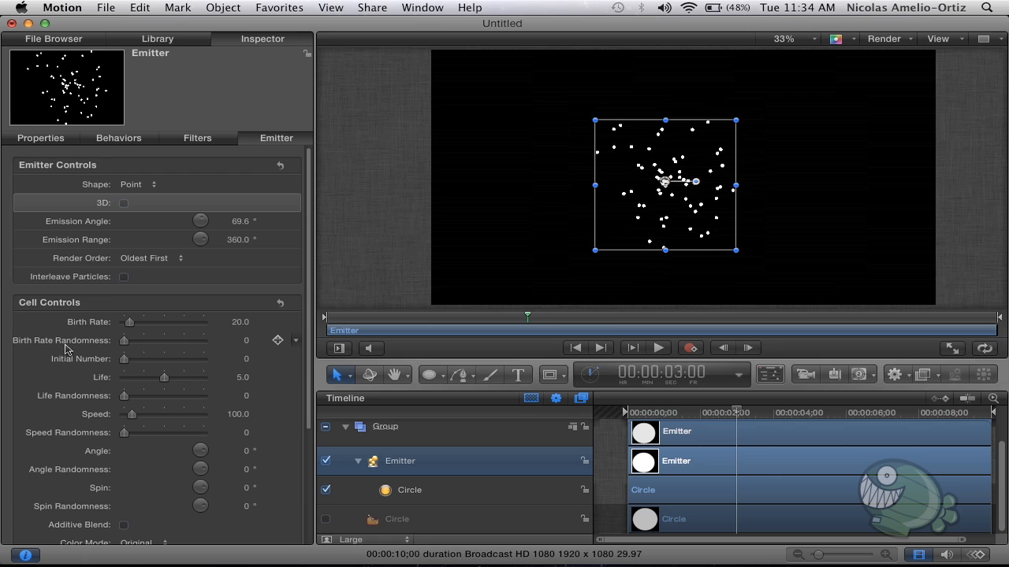
Step: Set the Emitter's Birth Rate Randomness to 20
{"action": "left_click", "coordinate": [246, 341]}
{"action": "type", "text": "10"}
{"action": "key", "text": "Return"}
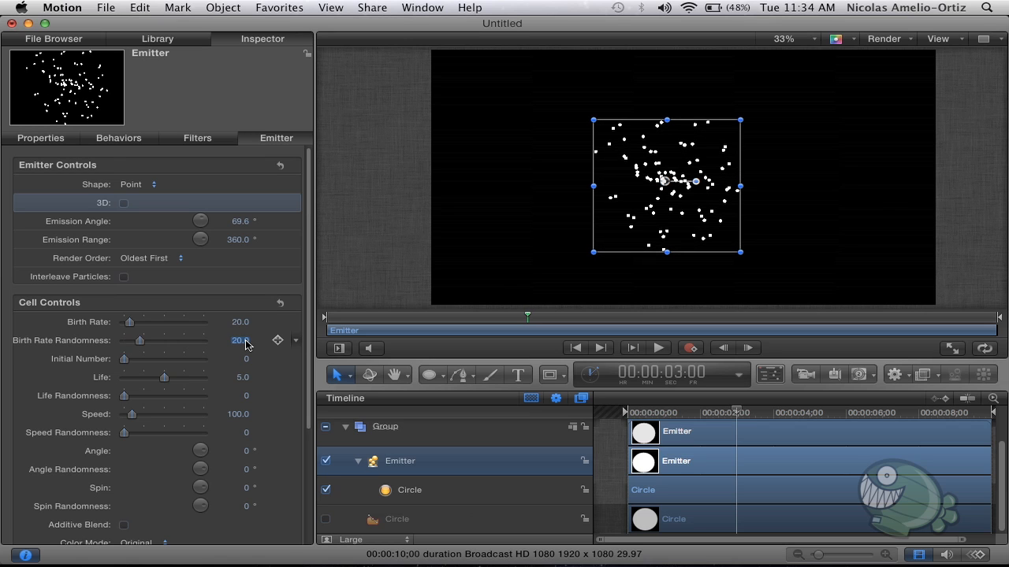
Step: Preview the randomized particle births from the first frame with nothing selected, and stop at about 00:00:04;12
{"action": "left_click_drag", "start_coordinate": [653, 413], "coordinate": [615, 414]}
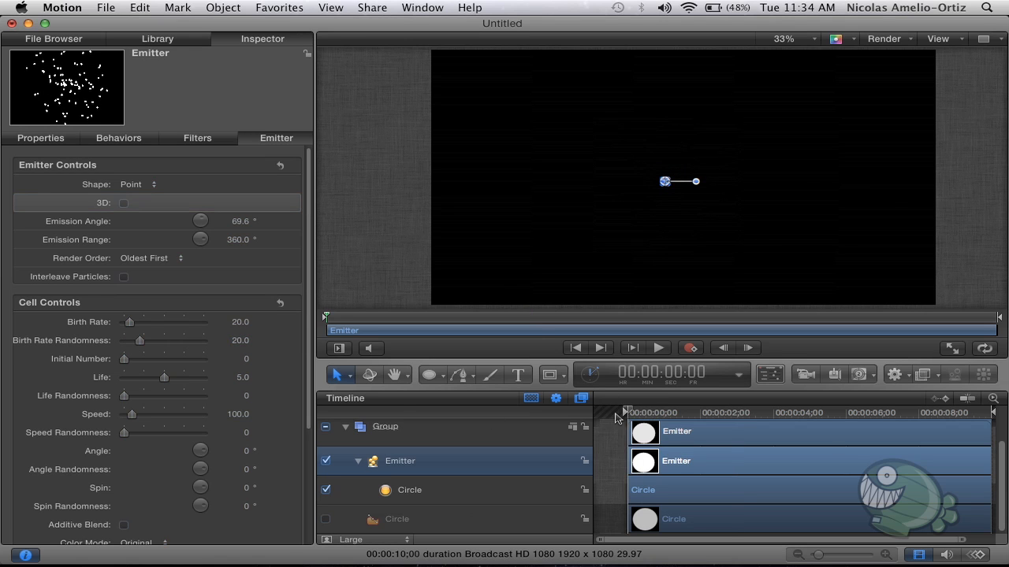
{"action": "key", "text": "space"}
{"action": "left_click", "coordinate": [394, 233]}
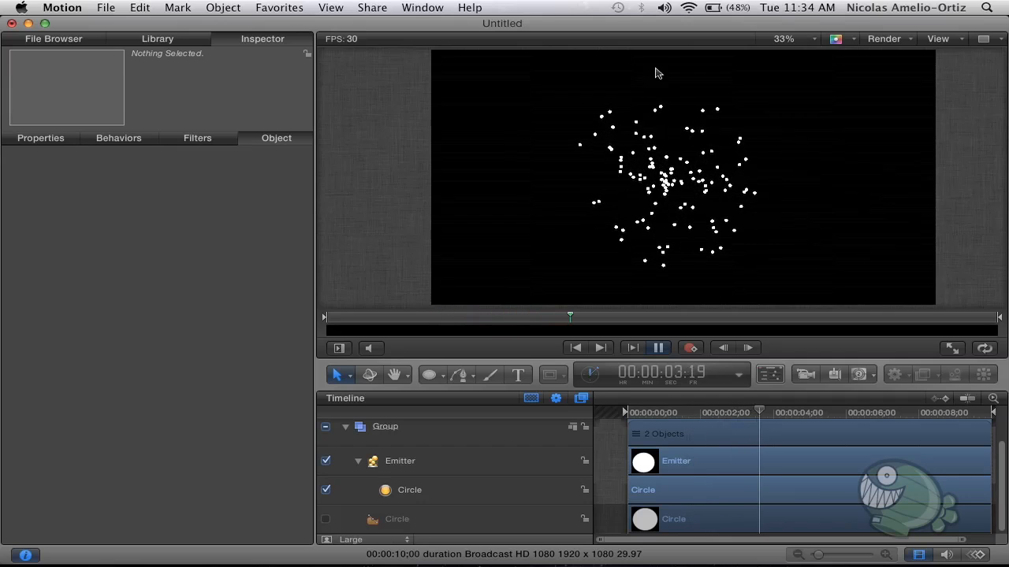
{"action": "key", "text": "space"}
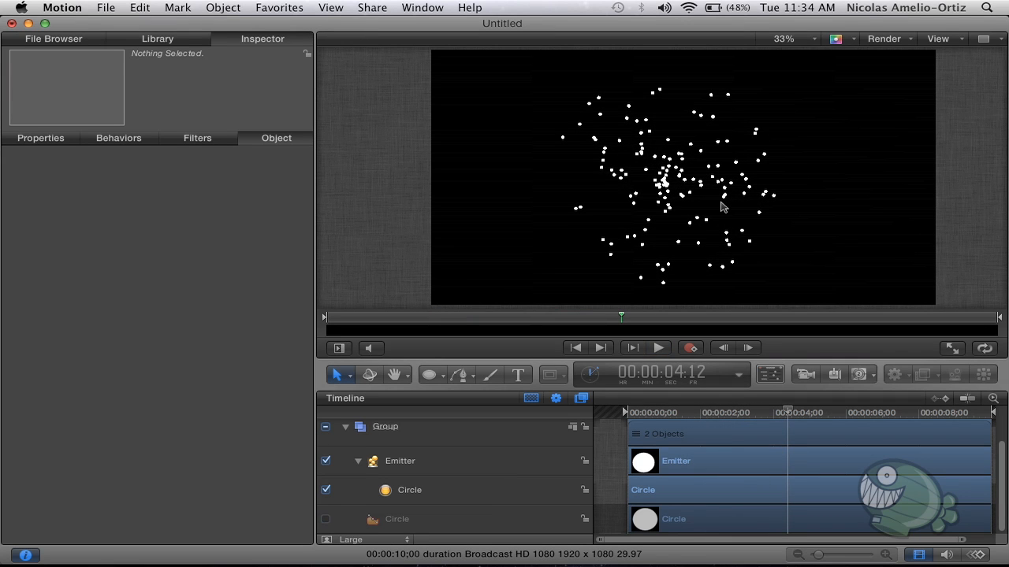
Step: Select the Emitter and set its Initial Number to 10
{"action": "left_click", "coordinate": [508, 461]}
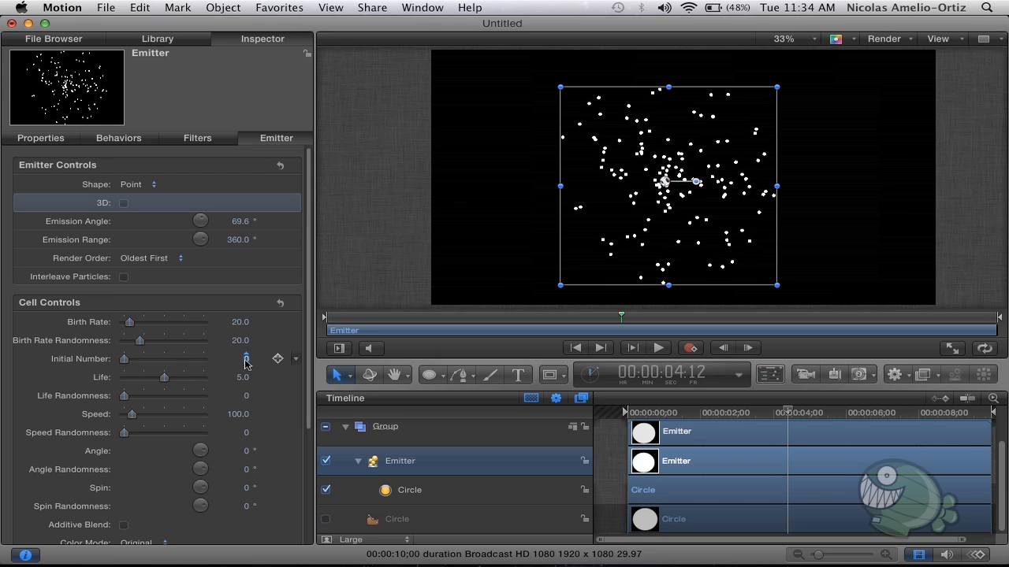
{"action": "type", "text": "20"}
{"action": "key", "text": "Return"}
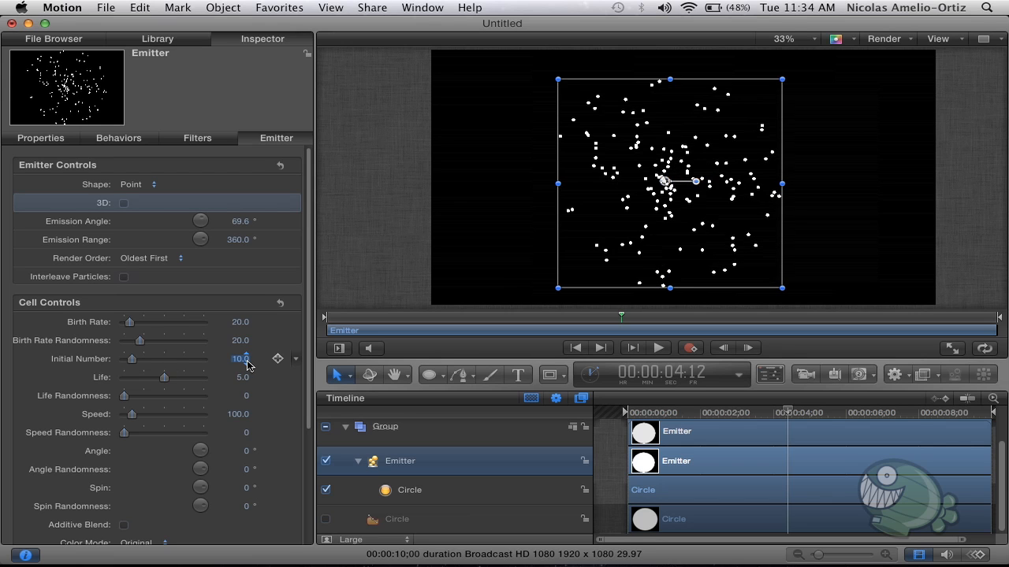
Step: Set the Emitter's Initial Number to 20 and preview the particles from the first frame, stopping at about 00:00:03;20
{"action": "key", "text": "Home"}
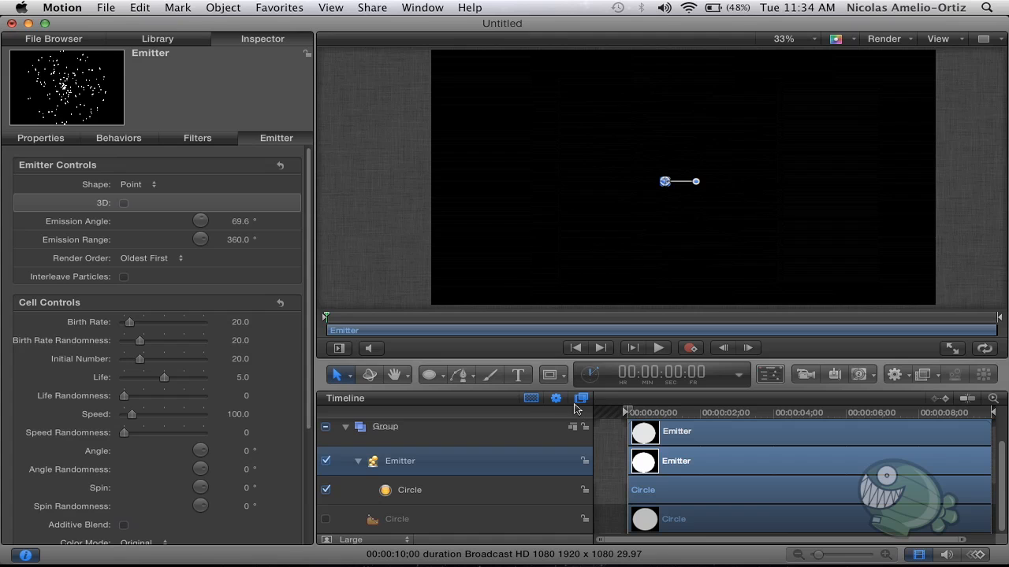
{"action": "key", "text": "space"}
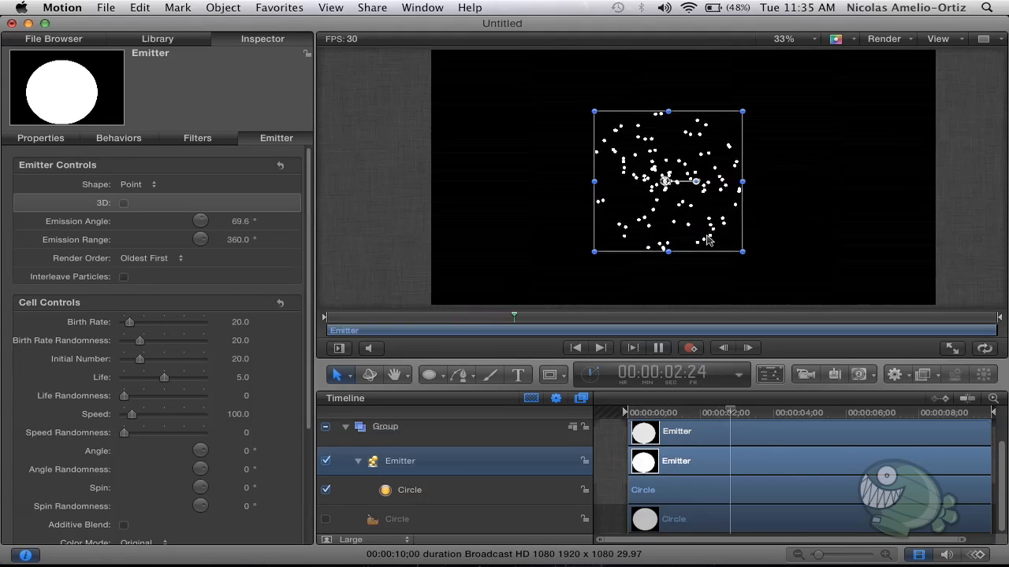
{"action": "key", "text": "space"}
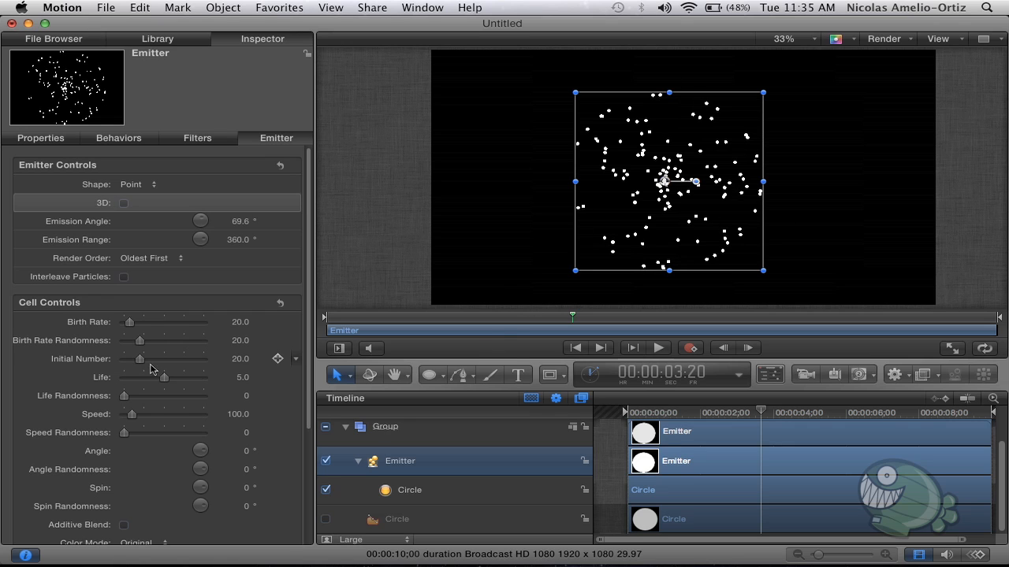
Step: Set the Emitter's Initial Number to 0
{"action": "left_click", "coordinate": [240, 359]}
{"action": "type", "text": "0"}
{"action": "key", "text": "Return"}
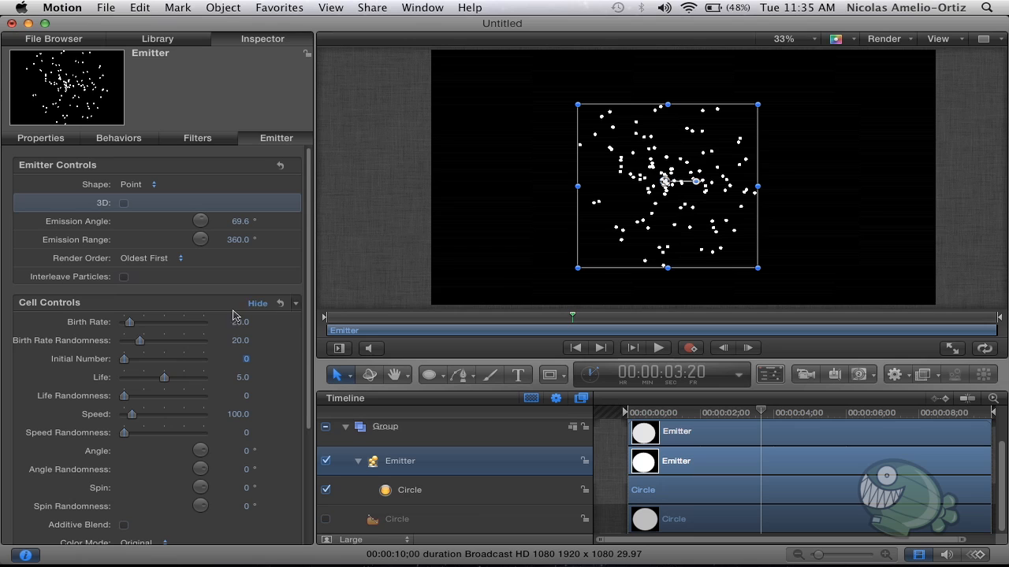
Step: Scrub the timeline to 00:00:08;08 and set the Emitter's Life to 1
{"action": "left_click", "coordinate": [244, 377]}
{"action": "left_click_drag", "start_coordinate": [701, 411], "coordinate": [928, 416]}
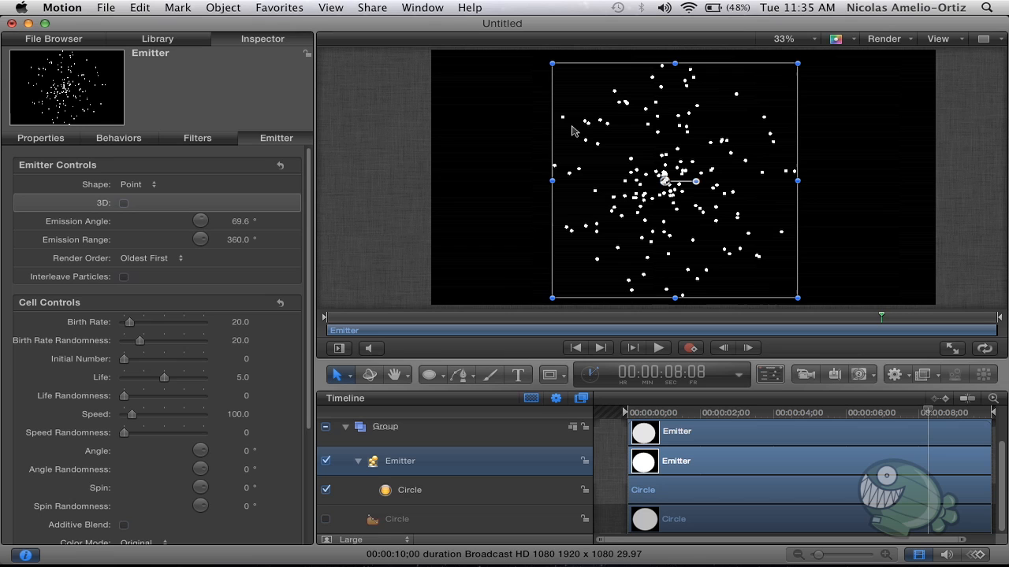
{"action": "left_click_drag", "start_coordinate": [247, 380], "coordinate": [247, 380]}
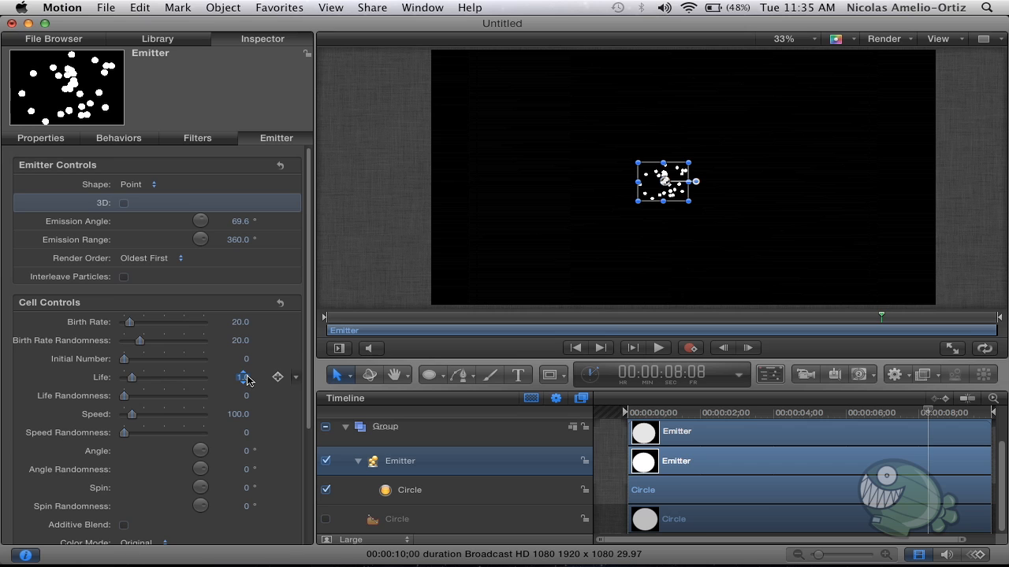
Step: Preview the short-lived particles from about 00:00:00;07 with nothing selected, and stop at about 00:00:02;13
{"action": "left_click_drag", "start_coordinate": [768, 416], "coordinate": [636, 416]}
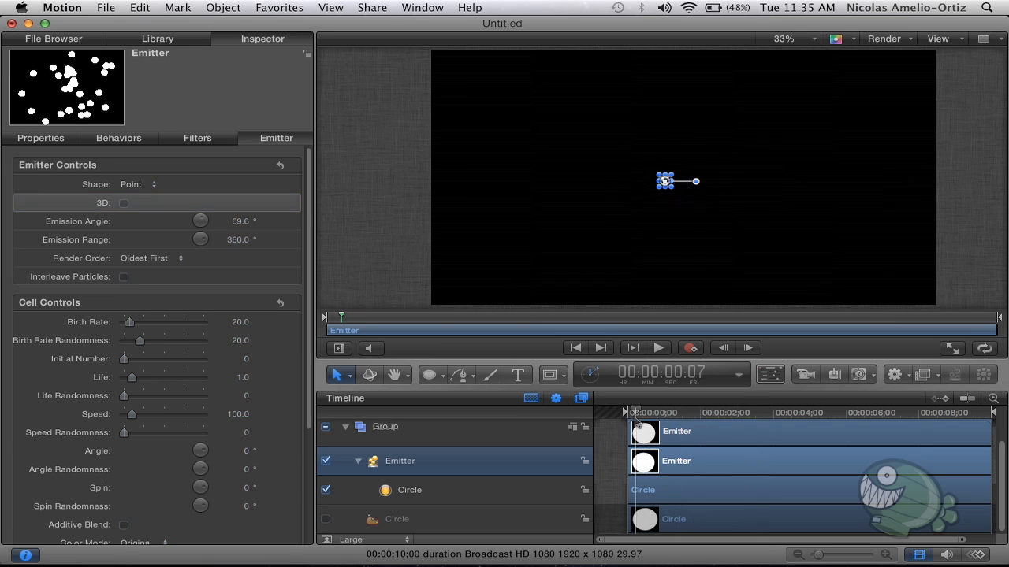
{"action": "key", "text": "space"}
{"action": "left_click", "coordinate": [378, 269]}
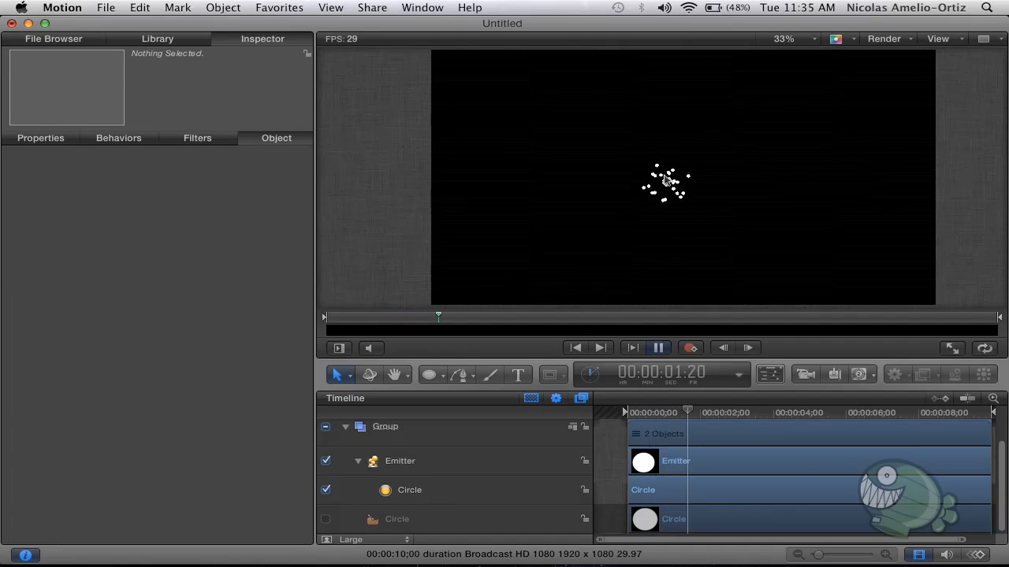
{"action": "key", "text": "space"}
Step: Select the Emitter, set its Life to 31, and scrub the timeline to the last frame at 00:00:09;29
{"action": "left_click", "coordinate": [496, 471]}
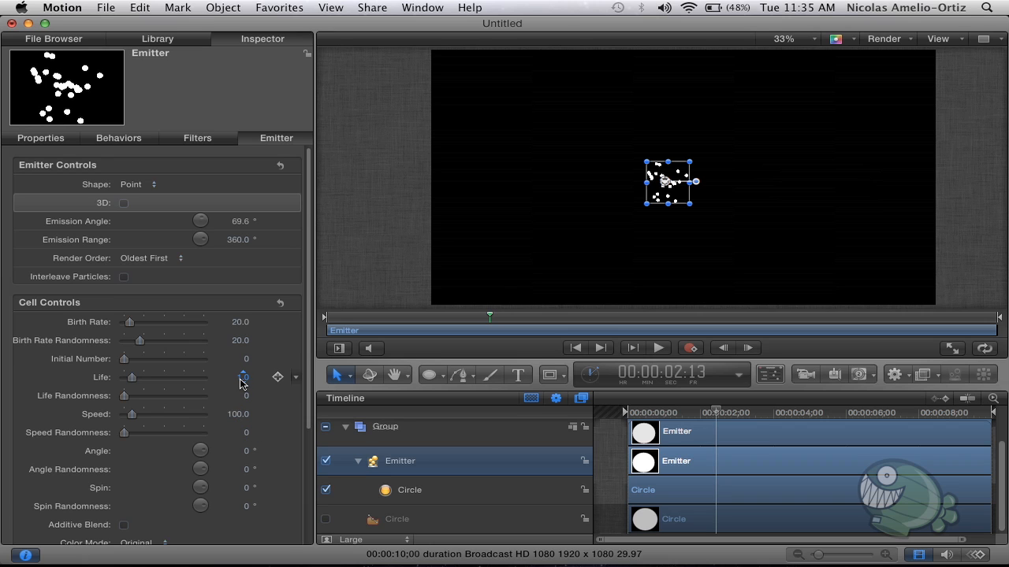
{"action": "left_click_drag", "start_coordinate": [241, 379], "coordinate": [241, 383]}
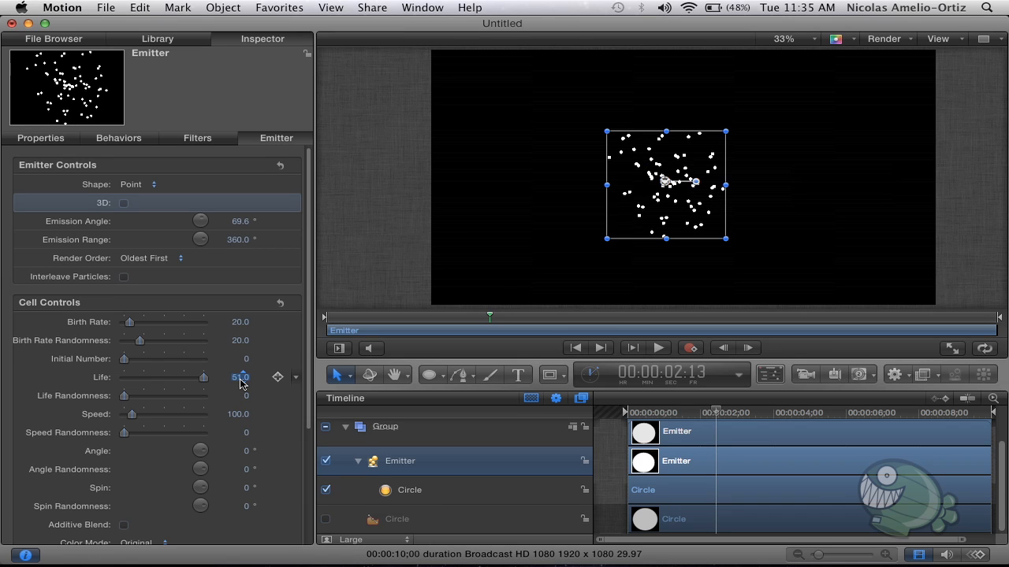
{"action": "left_click_drag", "start_coordinate": [681, 413], "coordinate": [994, 416]}
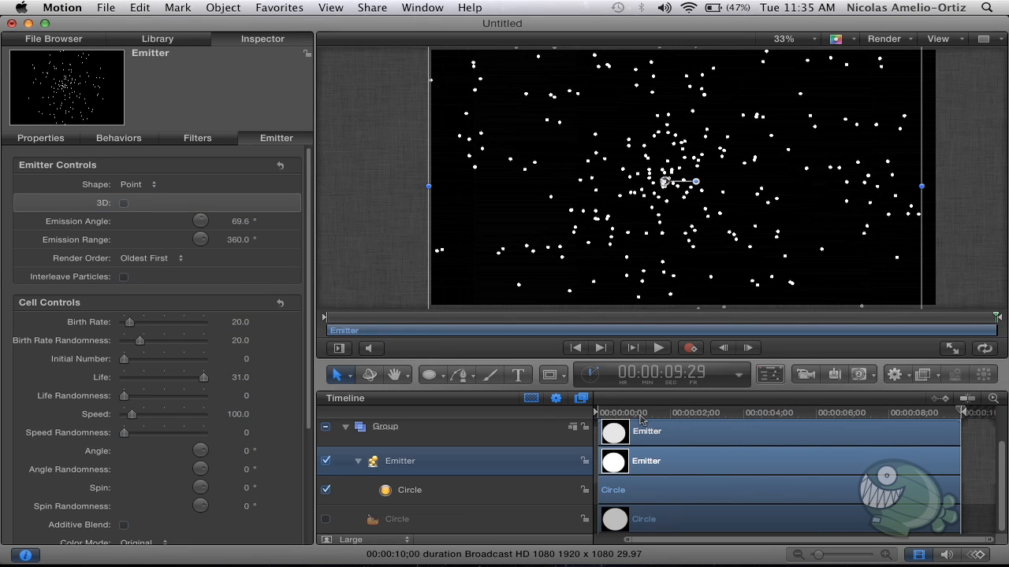
{"action": "key", "text": "space"}
Step: Set the Emitter's Life to 5, check the particles with nothing selected, and select the Emitter again
{"action": "left_click", "coordinate": [238, 379]}
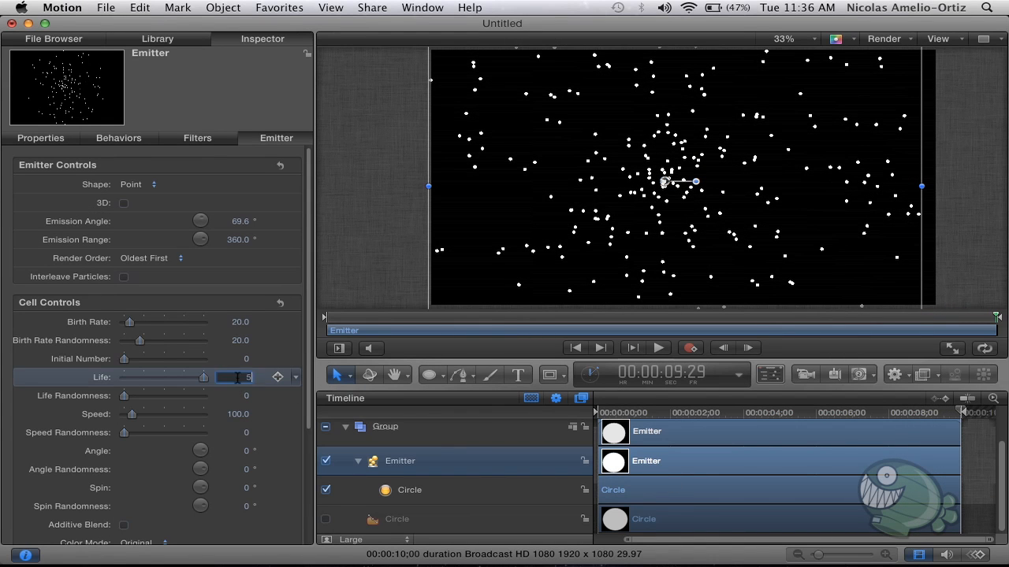
{"action": "type", "text": "5"}
{"action": "key", "text": "Return"}
{"action": "left_click", "coordinate": [431, 164]}
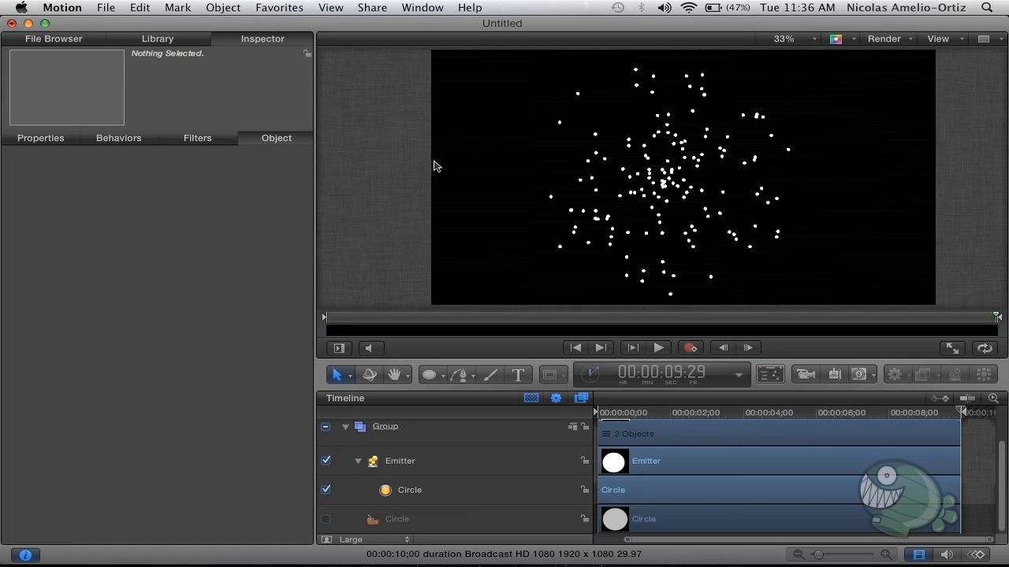
{"action": "left_click", "coordinate": [457, 471]}
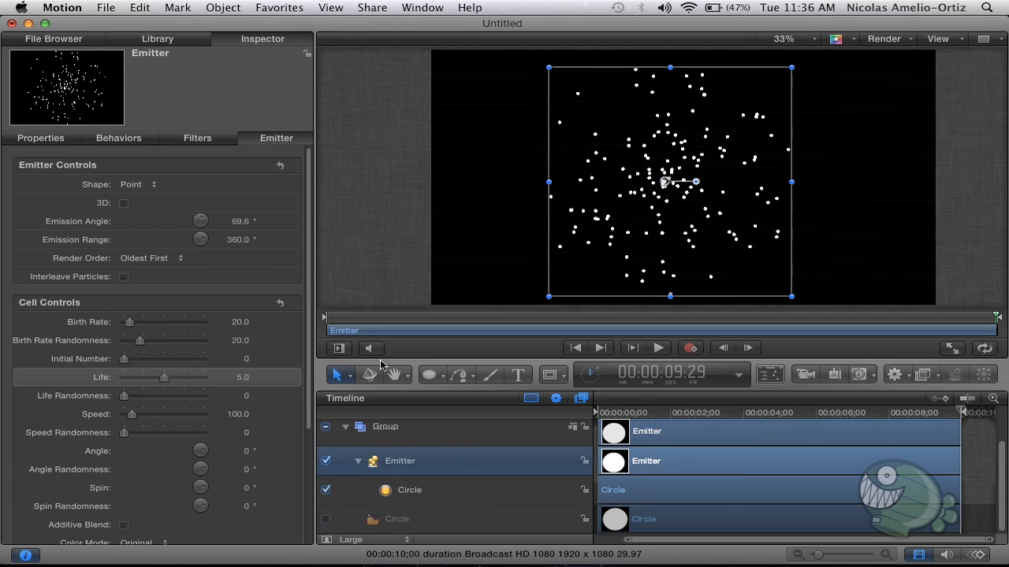
Step: Scrub the timeline to 00:00:06;04 and set the Emitter's Life Randomness to 6
{"action": "scroll", "coordinate": [253, 399], "scroll_direction": "down", "scroll_amount": 2}
{"action": "scroll", "coordinate": [253, 399], "scroll_direction": "down", "scroll_amount": 1}
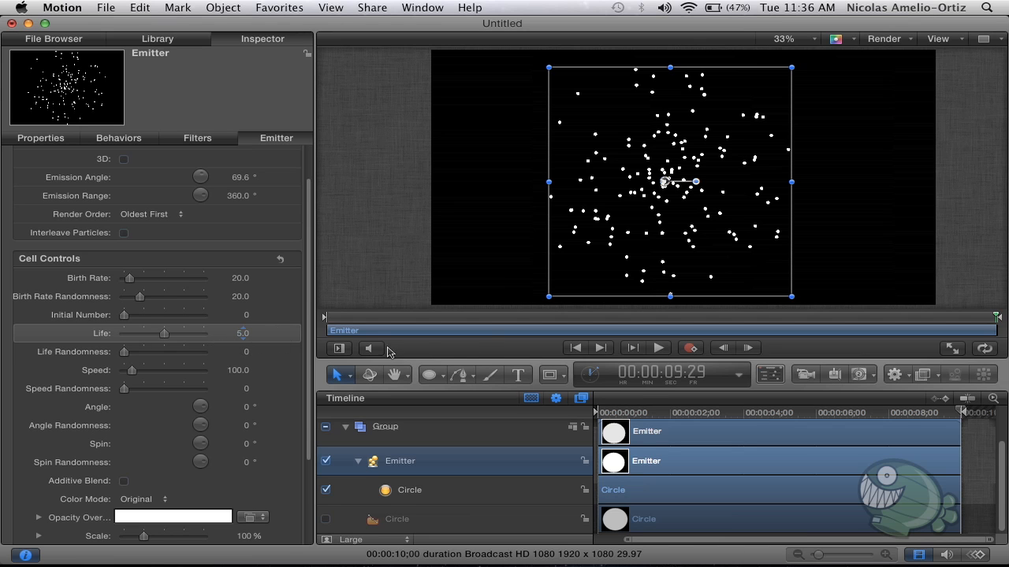
{"action": "left_click_drag", "start_coordinate": [626, 413], "coordinate": [822, 424]}
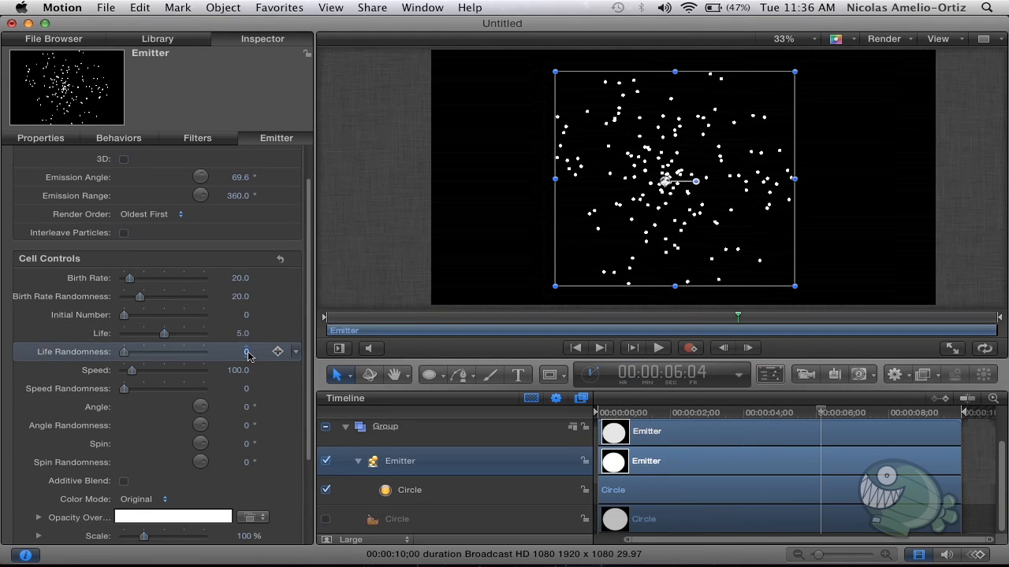
{"action": "left_click_drag", "start_coordinate": [247, 356], "coordinate": [251, 356]}
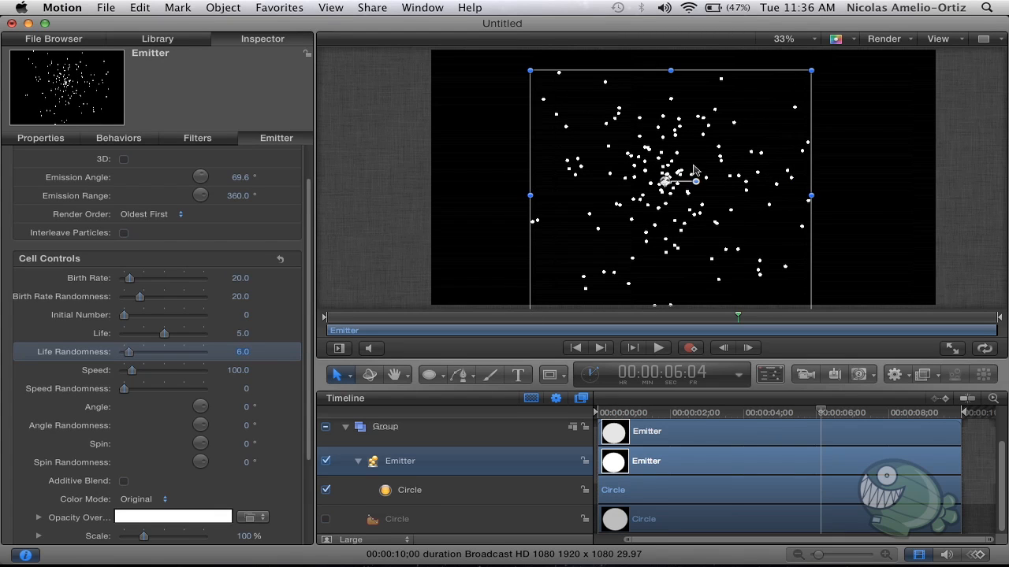
Step: Preview the randomized particle life from the first frame and stop at about 00:00:06;02
{"action": "key", "text": "Home"}
{"action": "key", "text": "space"}
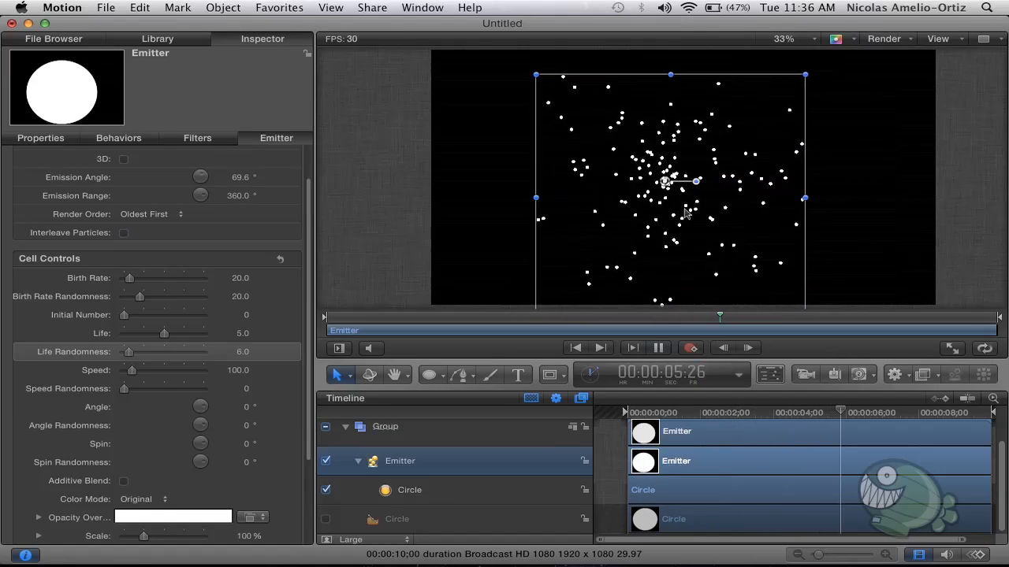
{"action": "key", "text": "space"}
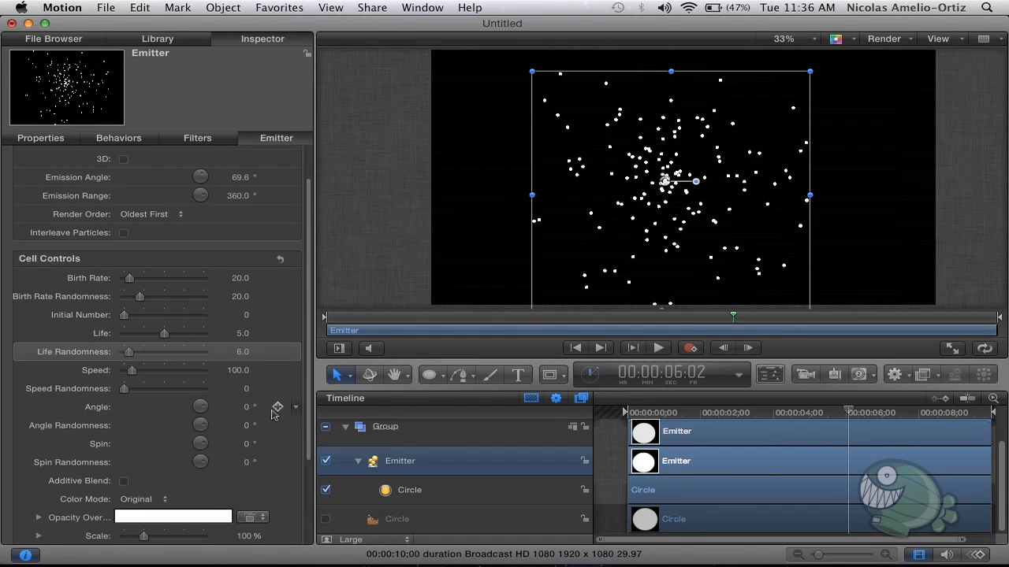
Step: Set the Emitter's Speed to 200 and preview the particles from the first frame, stopping at about 00:00:05;29
{"action": "left_click", "coordinate": [238, 378]}
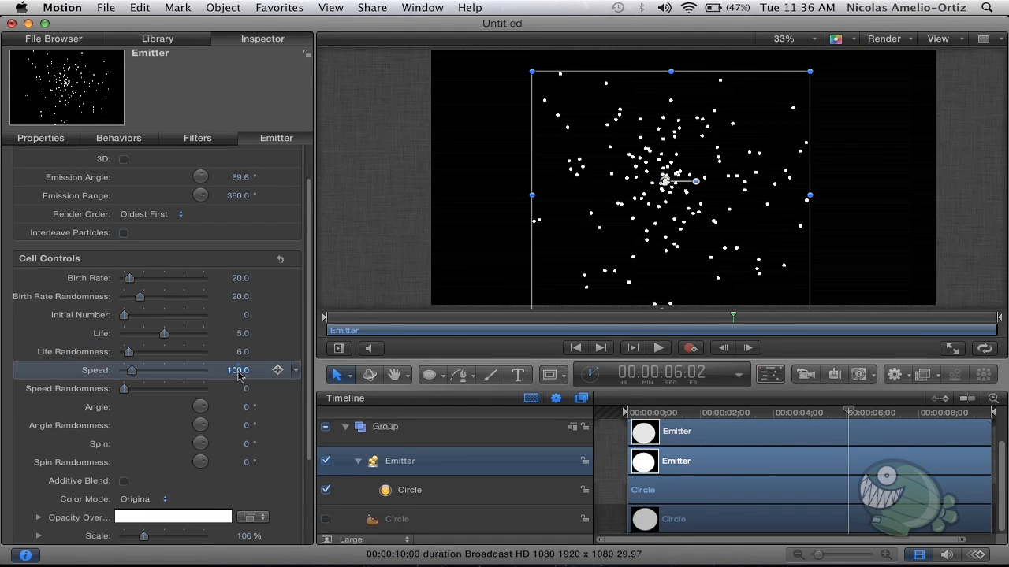
{"action": "left_click_drag", "start_coordinate": [238, 373], "coordinate": [241, 378]}
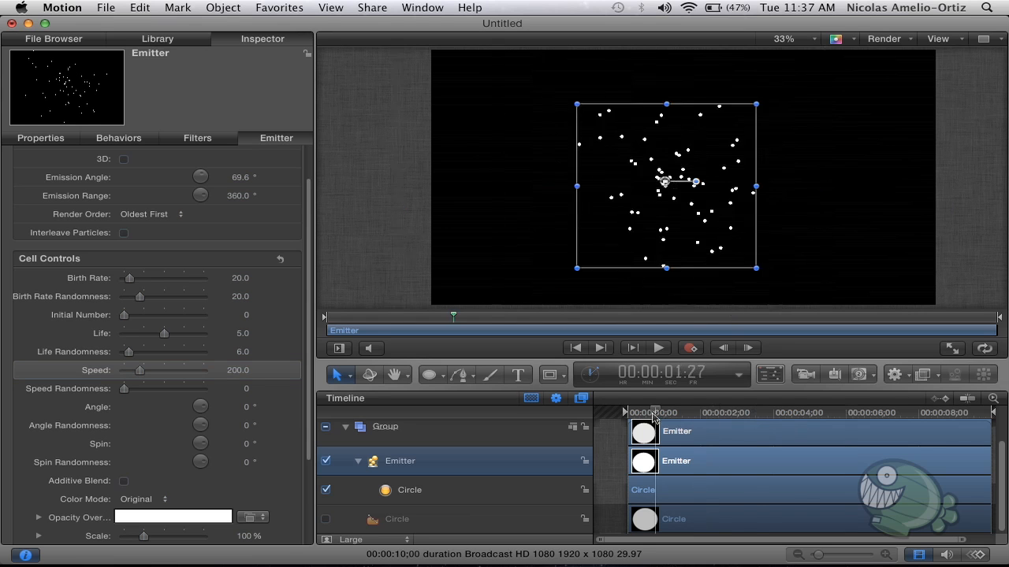
{"action": "key", "text": "Home"}
{"action": "key", "text": "space"}
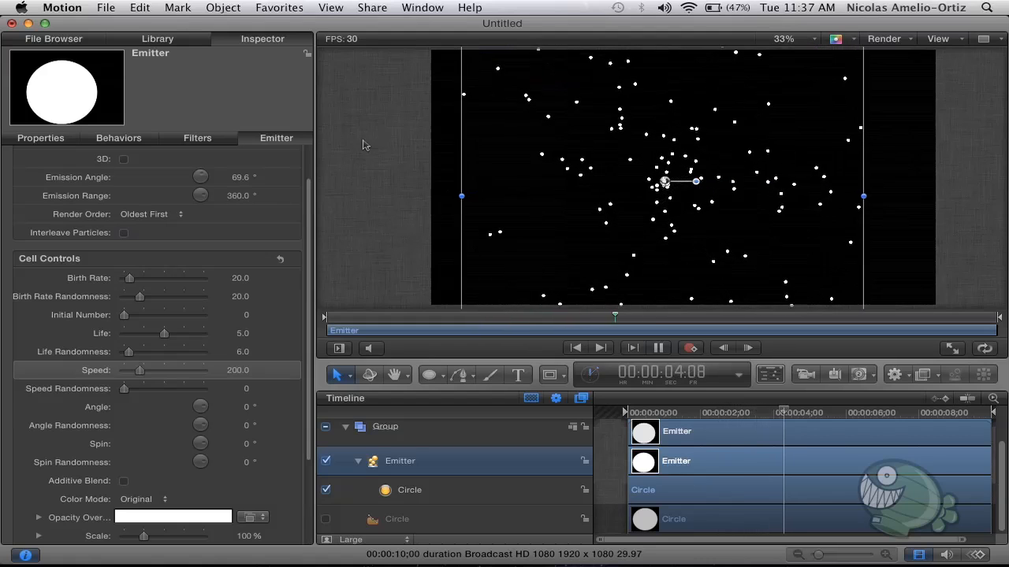
{"action": "key", "text": "space"}
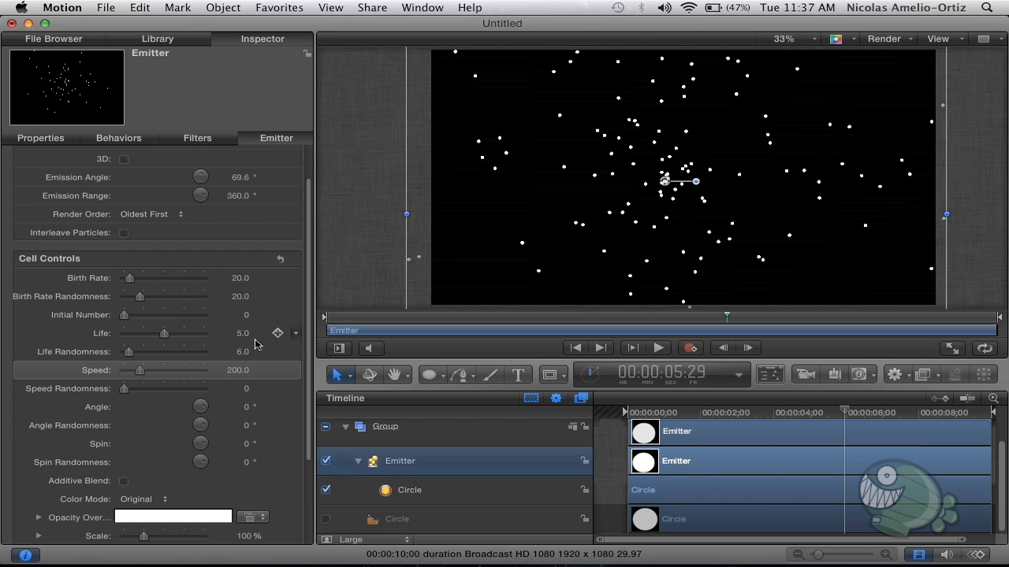
Step: Set the Emitter's Life to 0 and preview the particles from the first frame, stopping at about 00:00:03;18
{"action": "left_click_drag", "start_coordinate": [244, 334], "coordinate": [245, 339]}
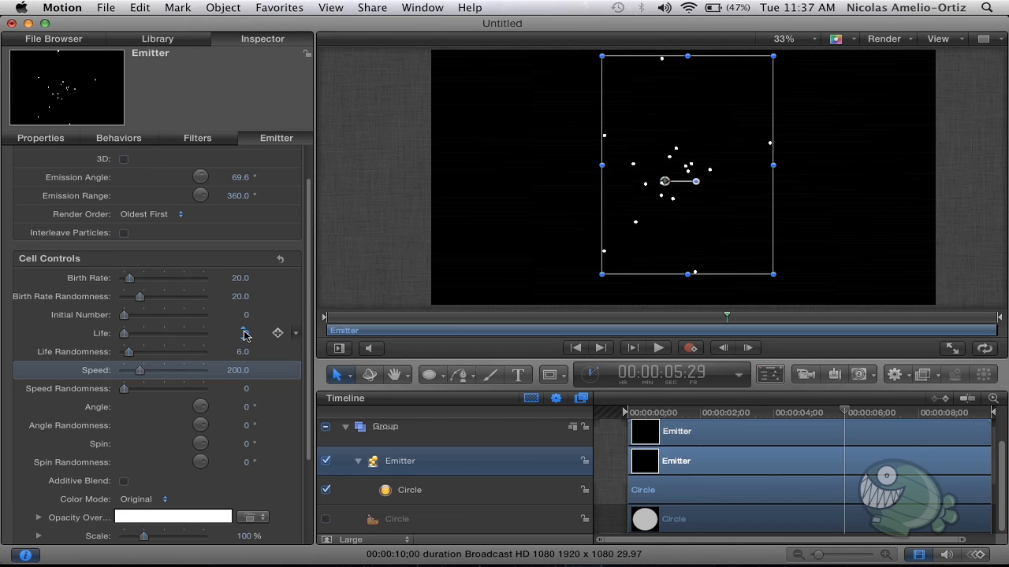
{"action": "key", "text": "Home"}
{"action": "key", "text": "space"}
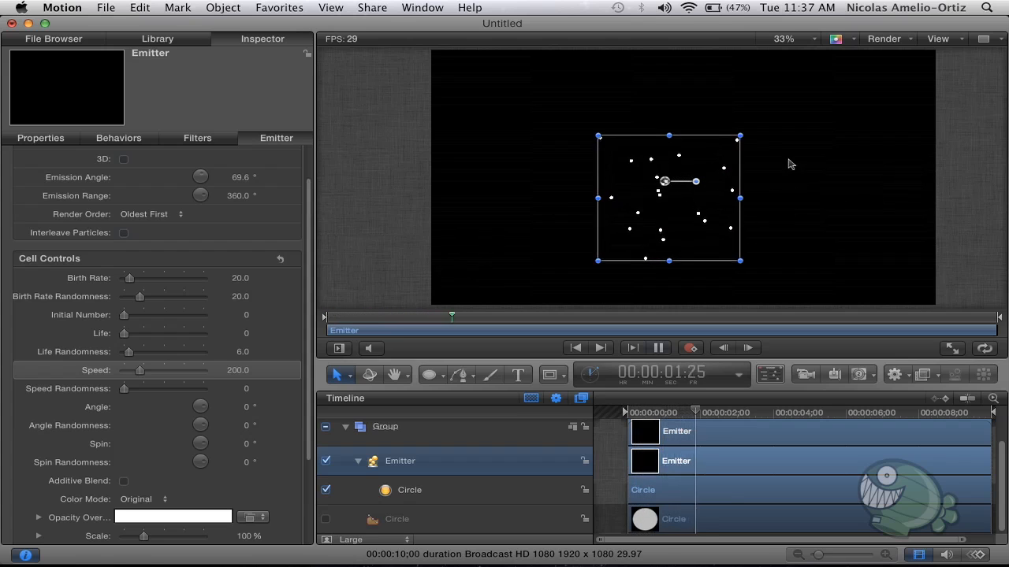
{"action": "key", "text": "space"}
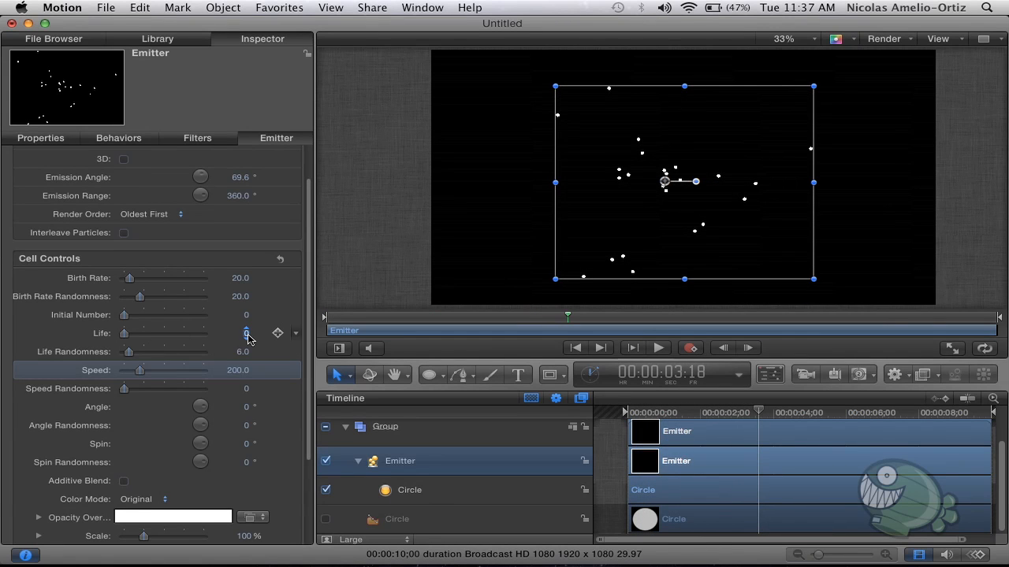
Step: Set the Emitter's Life back to 5
{"action": "type", "text": "10"}
{"action": "key", "text": "Return"}
{"action": "type", "text": "0"}
{"action": "key", "text": "Return"}
{"action": "left_click_drag", "start_coordinate": [248, 337], "coordinate": [248, 337]}
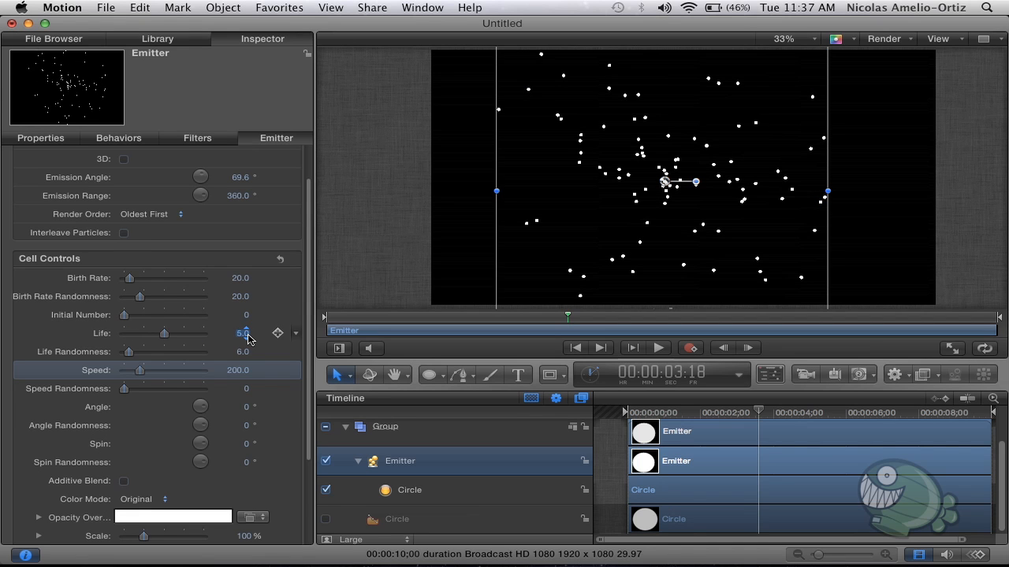
Step: Set the Emitter's Speed to 50 and its Speed Randomness to 40
{"action": "left_click", "coordinate": [242, 372]}
{"action": "left_click_drag", "start_coordinate": [242, 374], "coordinate": [241, 374]}
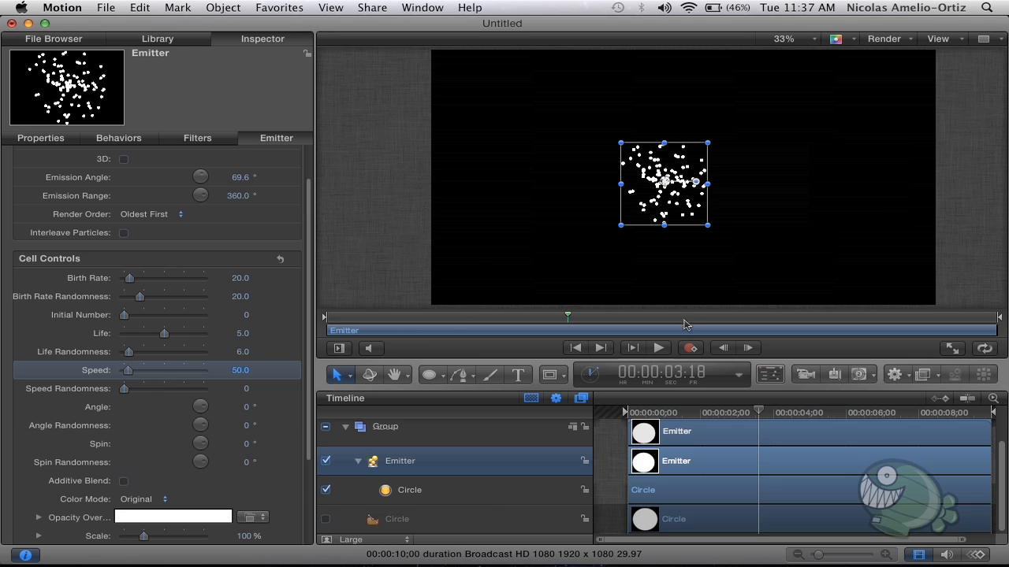
{"action": "left_click_drag", "start_coordinate": [244, 392], "coordinate": [315, 392]}
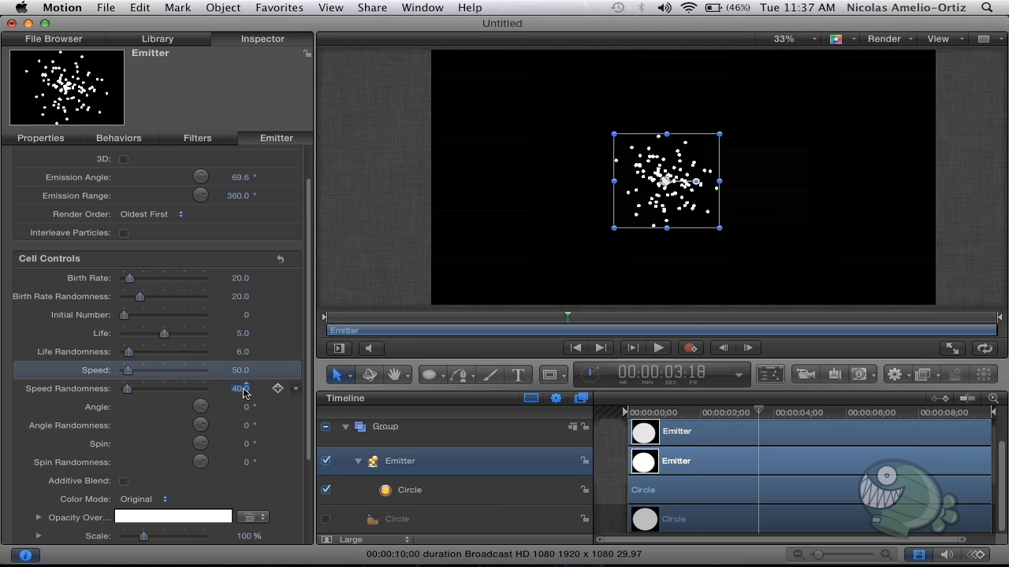
Step: Preview the randomized particle speeds from near the timeline's start and stop at about 00:00:08;15
{"action": "left_click", "coordinate": [642, 413]}
{"action": "key", "text": "space"}
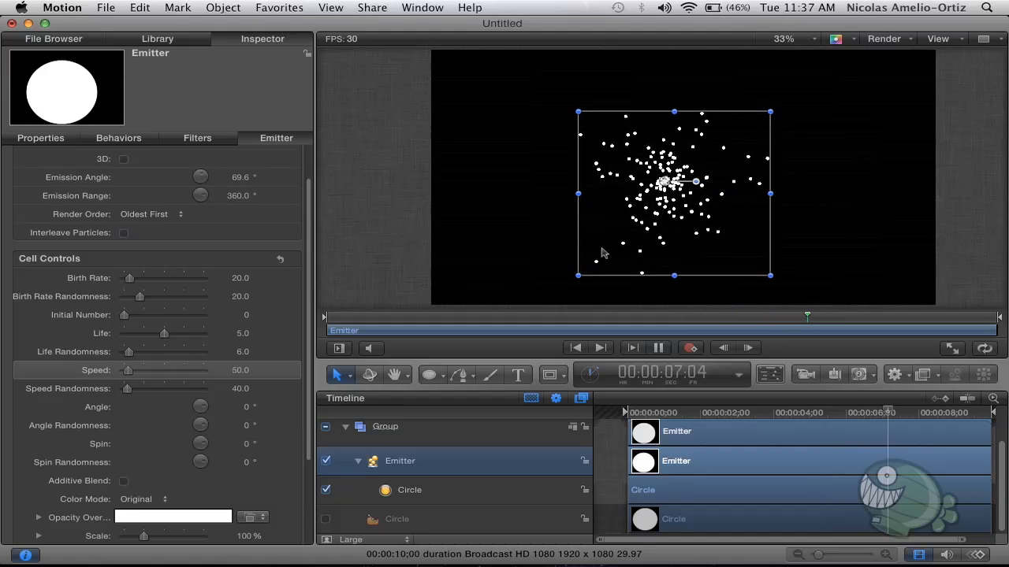
{"action": "key", "text": "space"}
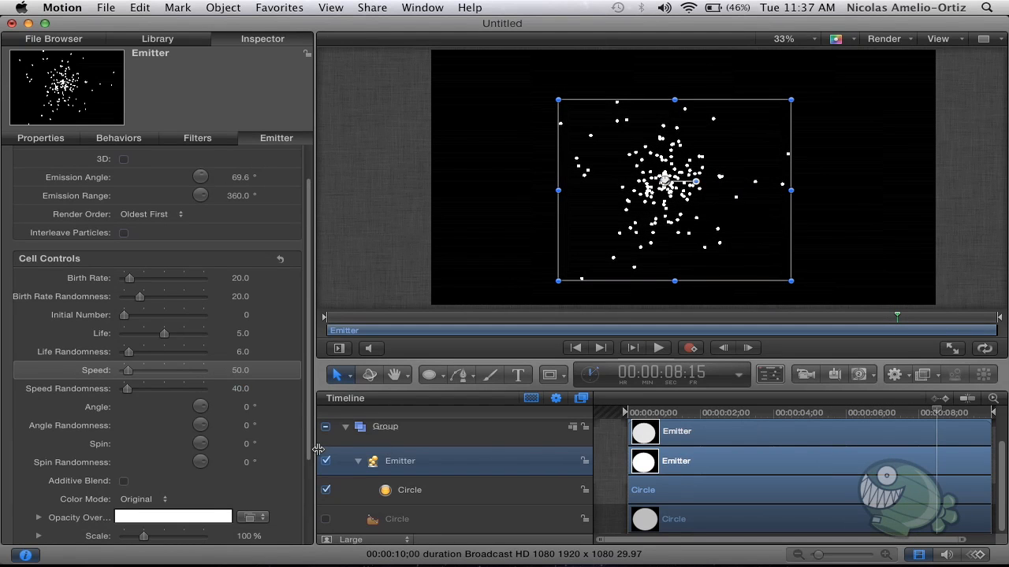
Step: Set the Emitter's Speed to 90 and preview the particles from the first frame, stopping at about 00:00:04;12
{"action": "scroll", "coordinate": [241, 373], "scroll_direction": "up", "scroll_amount": 2}
{"action": "scroll", "coordinate": [241, 373], "scroll_direction": "up", "scroll_amount": 2}
{"action": "key", "text": "Home"}
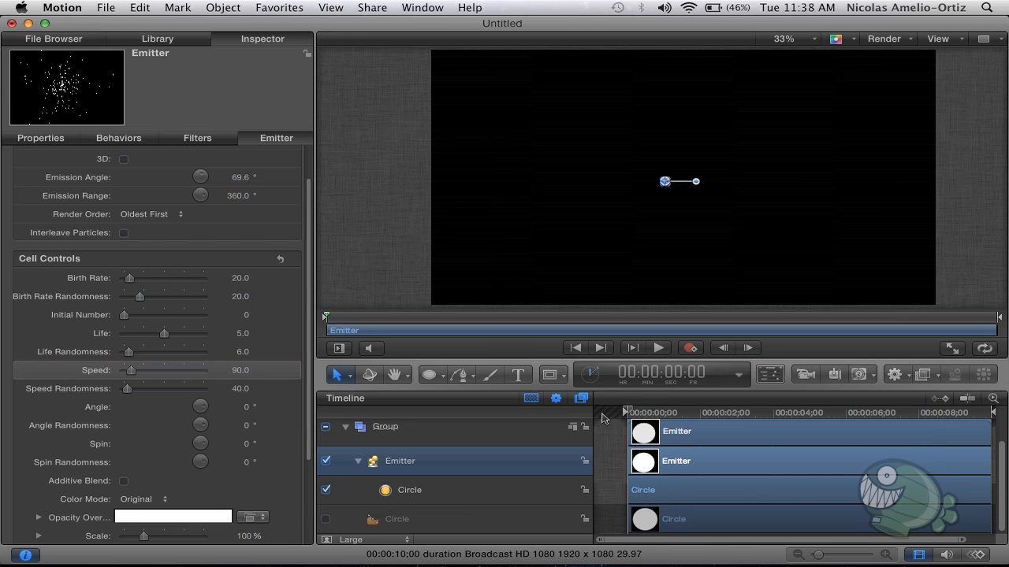
{"action": "key", "text": "space"}
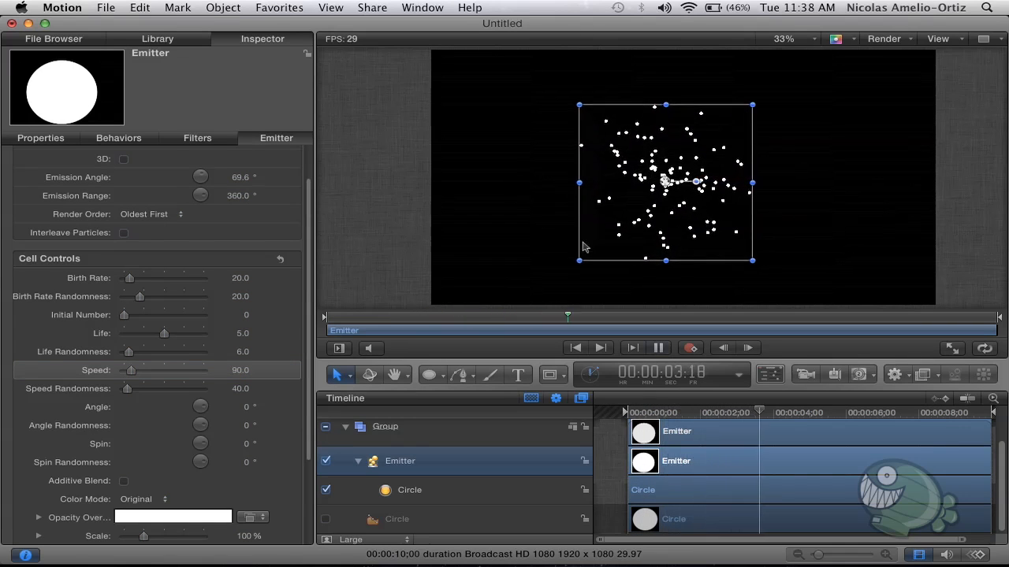
{"action": "key", "text": "space"}
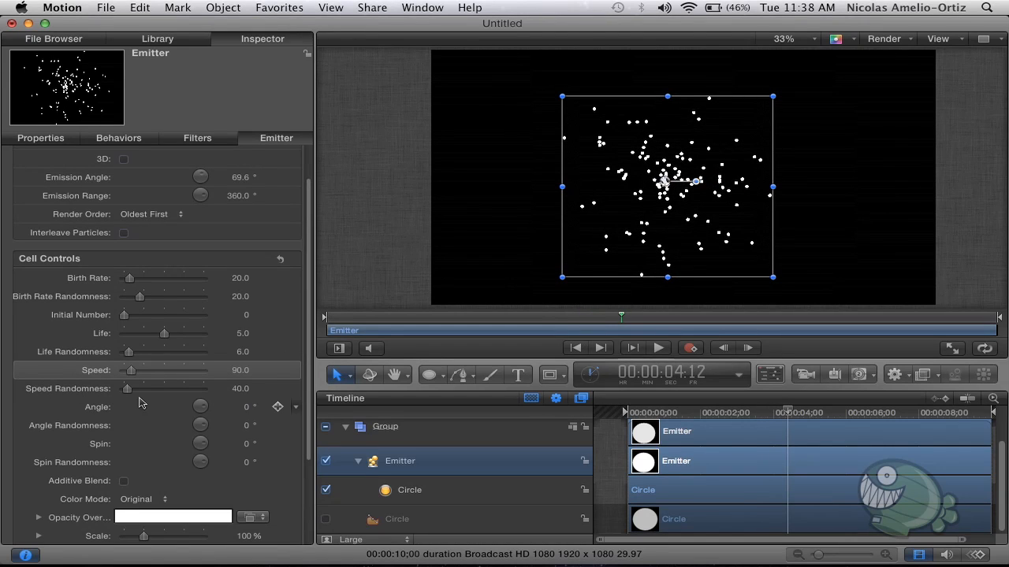
Step: Set the Emitter's Speed Randomness to 0
{"action": "type", "text": "0"}
{"action": "key", "text": "Return"}
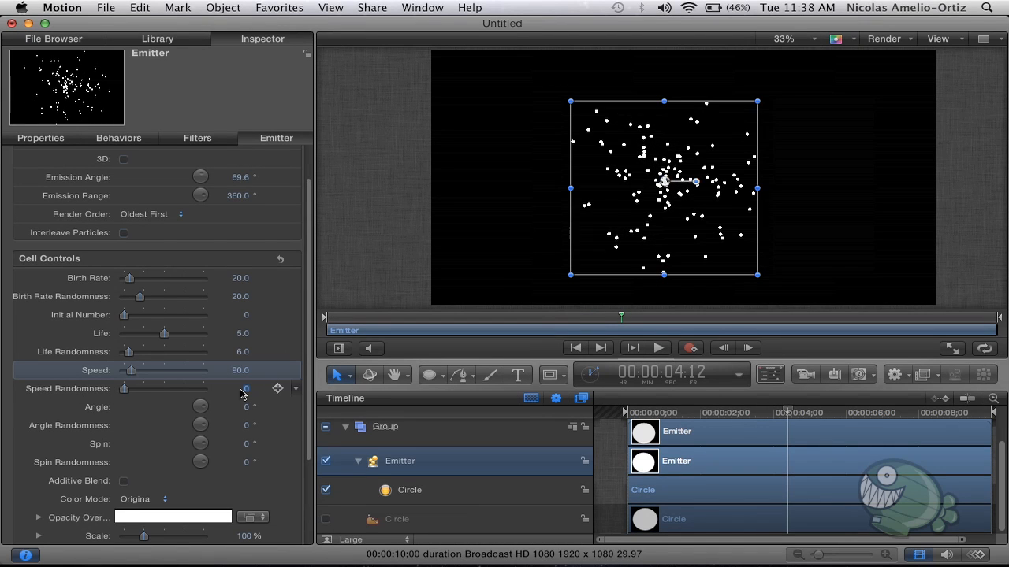
Step: Try an Angle of 130° in the Emitter's Cell Controls and reset it to 0°
{"action": "scroll", "coordinate": [85, 415], "scroll_direction": "down", "scroll_amount": 1}
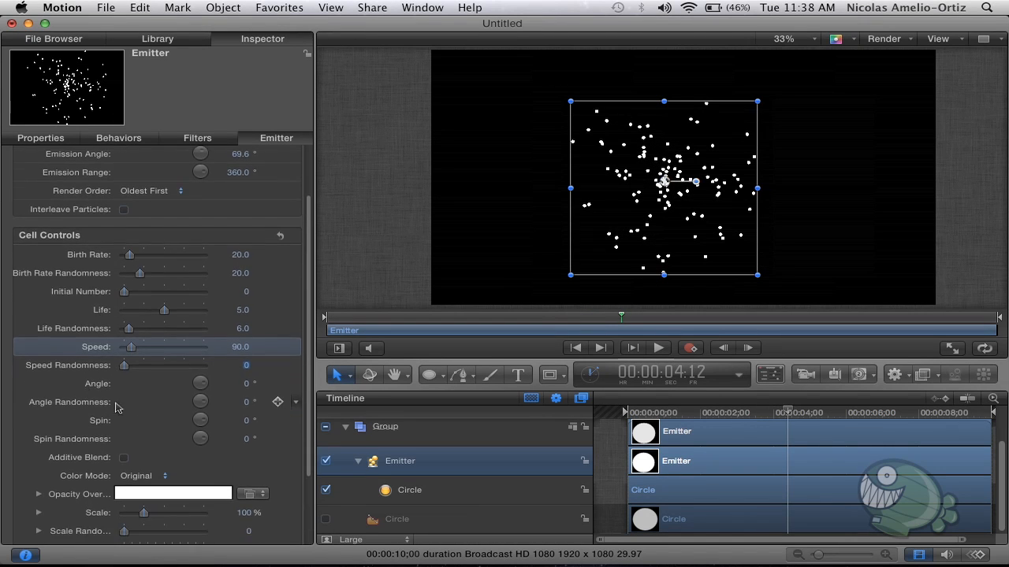
{"action": "left_click", "coordinate": [246, 384]}
{"action": "type", "text": "180"}
{"action": "key", "text": "Return"}
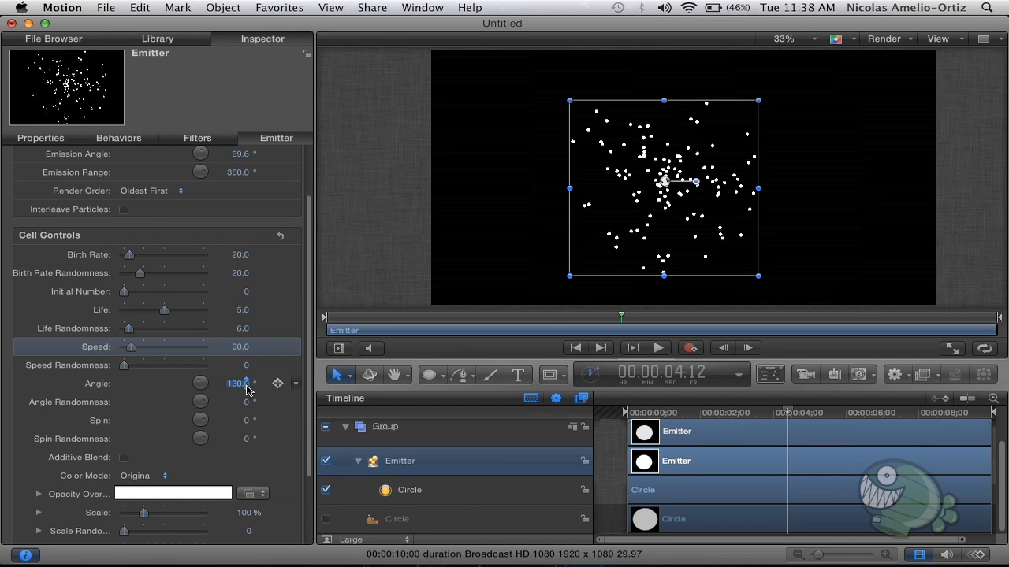
{"action": "left_click_drag", "start_coordinate": [246, 386], "coordinate": [247, 387]}
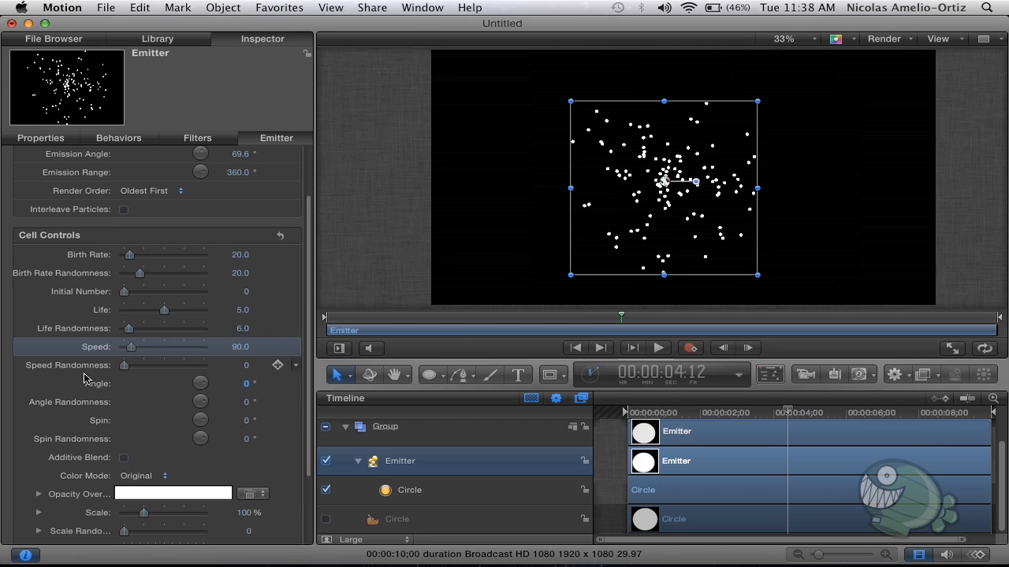
Step: Move the playhead to 00:00:01;27 and set the Emitter's Color Mode to Colorize
{"action": "scroll", "coordinate": [260, 383], "scroll_direction": "down", "scroll_amount": 5}
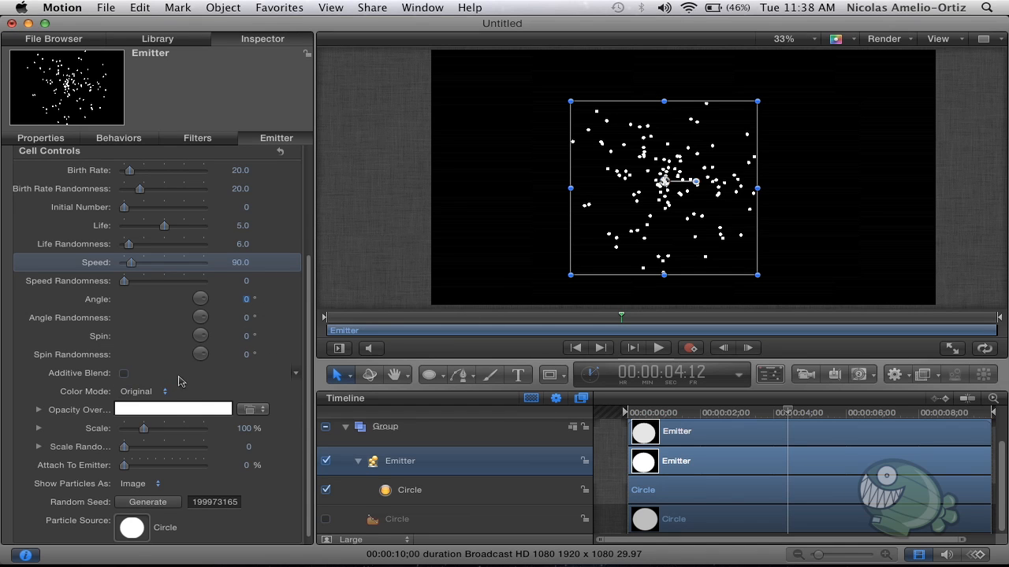
{"action": "scroll", "coordinate": [81, 386], "scroll_direction": "down", "scroll_amount": 1}
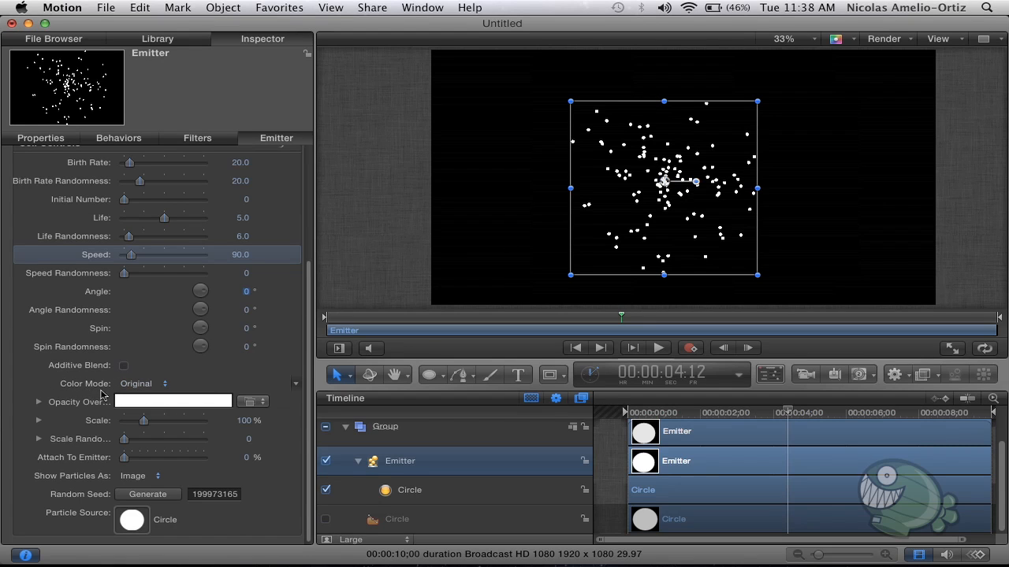
{"action": "mouse_move", "coordinate": [680, 412]}
{"action": "left_mouse_down"}
{"action": "mouse_move", "coordinate": [661, 412]}
{"action": "mouse_move", "coordinate": [697, 412]}
{"action": "left_mouse_up"}
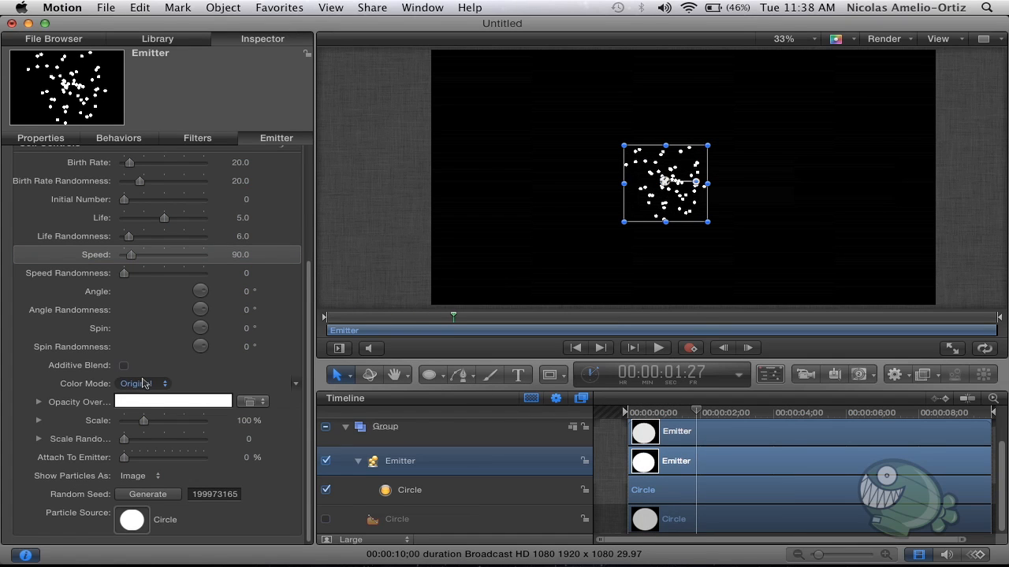
{"action": "left_click", "coordinate": [141, 383]}
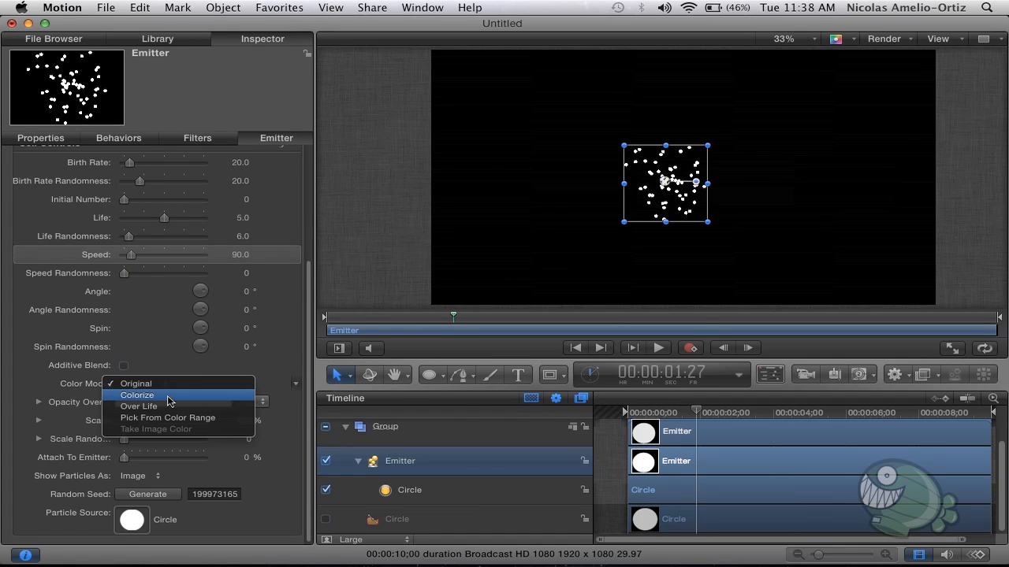
{"action": "left_click", "coordinate": [167, 397]}
{"action": "scroll", "coordinate": [111, 381], "scroll_direction": "up", "scroll_amount": 5}
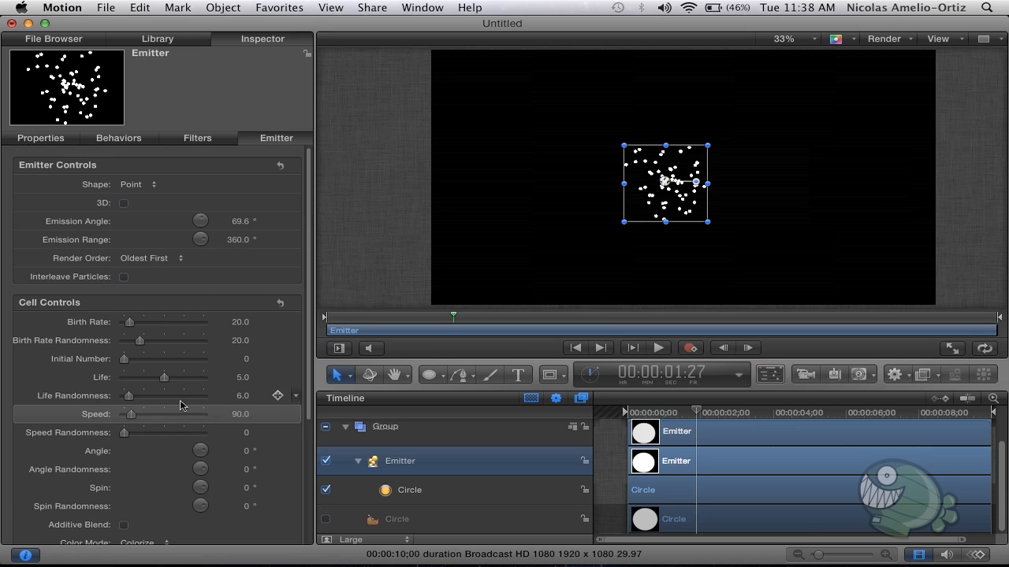
{"action": "scroll", "coordinate": [111, 381], "scroll_direction": "down", "scroll_amount": 5}
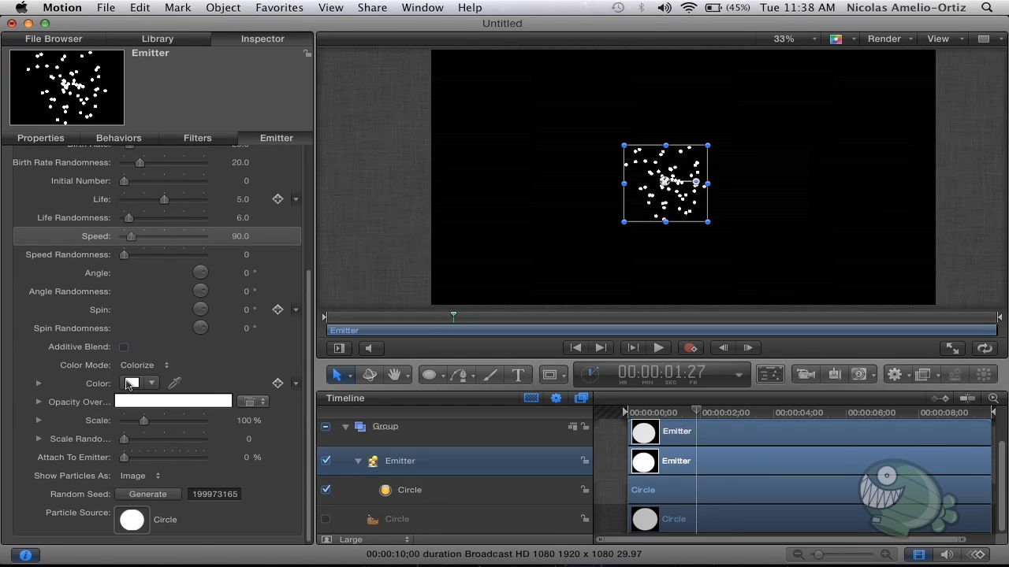
Step: Color the particles bright orange-red and preview them from near the timeline's start, stopping at about 00:00:01;12
{"action": "left_click", "coordinate": [132, 384]}
{"action": "left_click_drag", "start_coordinate": [287, 367], "coordinate": [345, 329]}
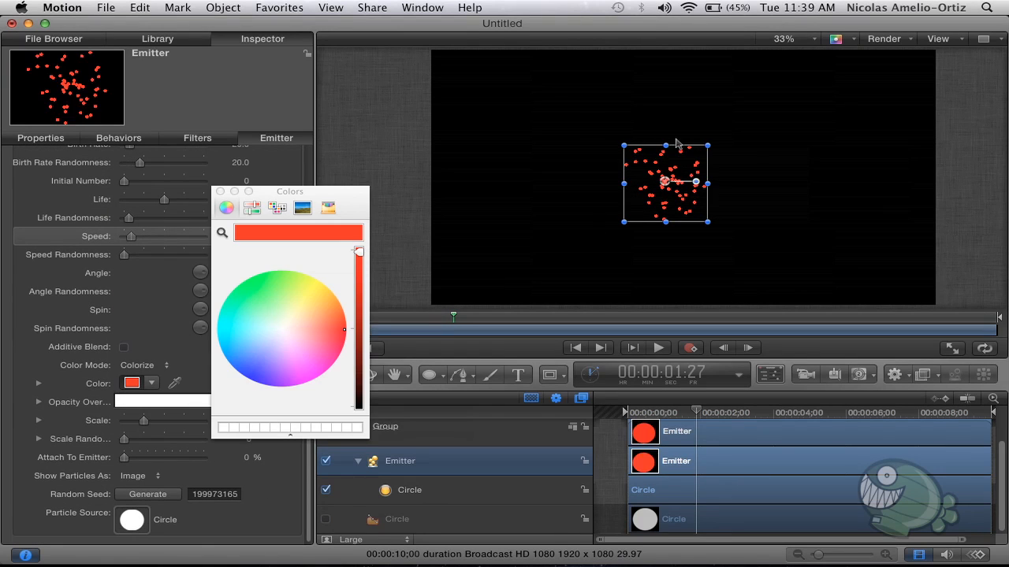
{"action": "left_click", "coordinate": [220, 192]}
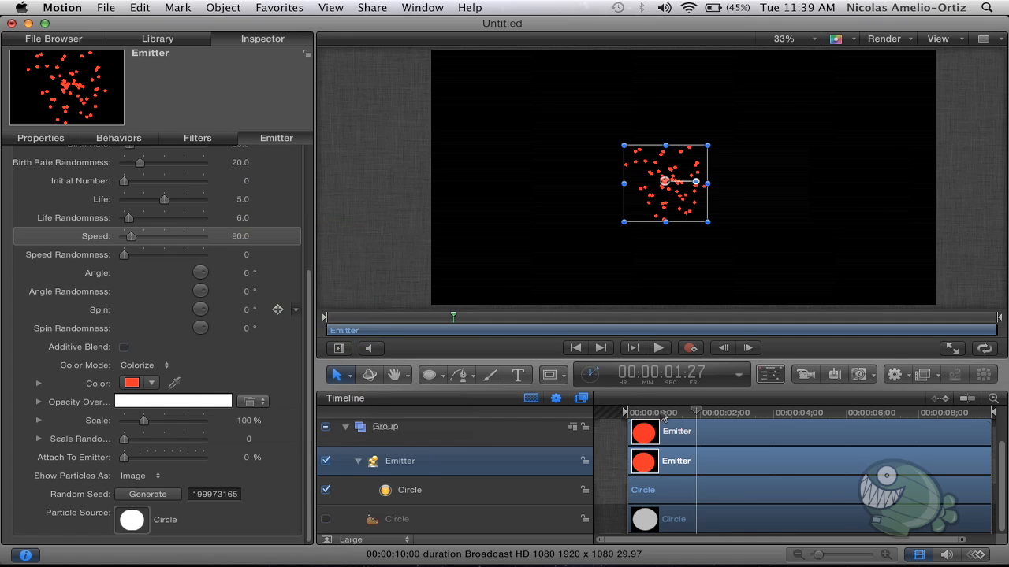
{"action": "left_click_drag", "start_coordinate": [663, 412], "coordinate": [645, 412]}
{"action": "key", "text": "space"}
{"action": "key", "text": "space"}
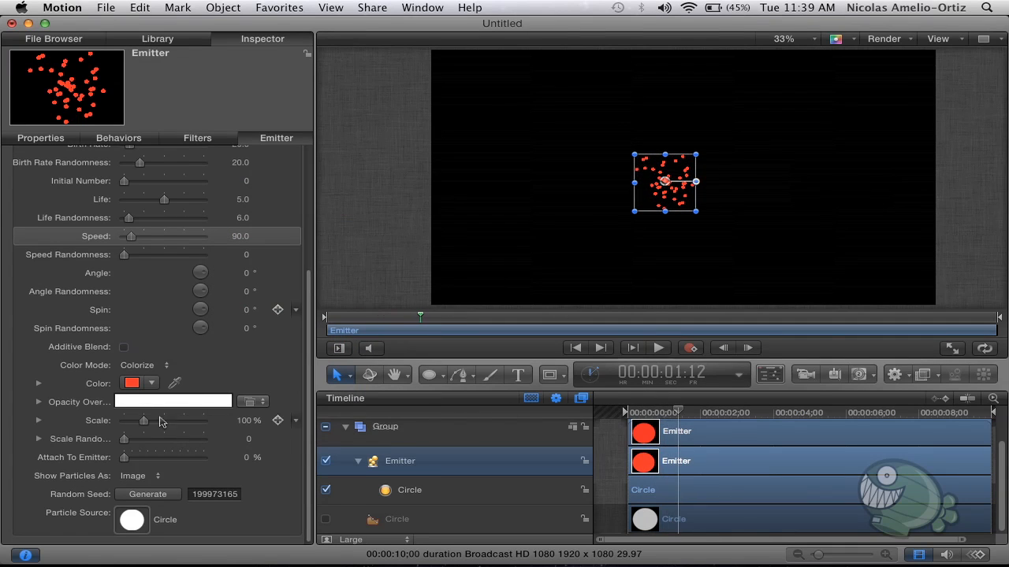
Step: Set the Emitter's Color Mode to Over Life and expand the Color Over Life gradient
{"action": "left_click", "coordinate": [146, 369]}
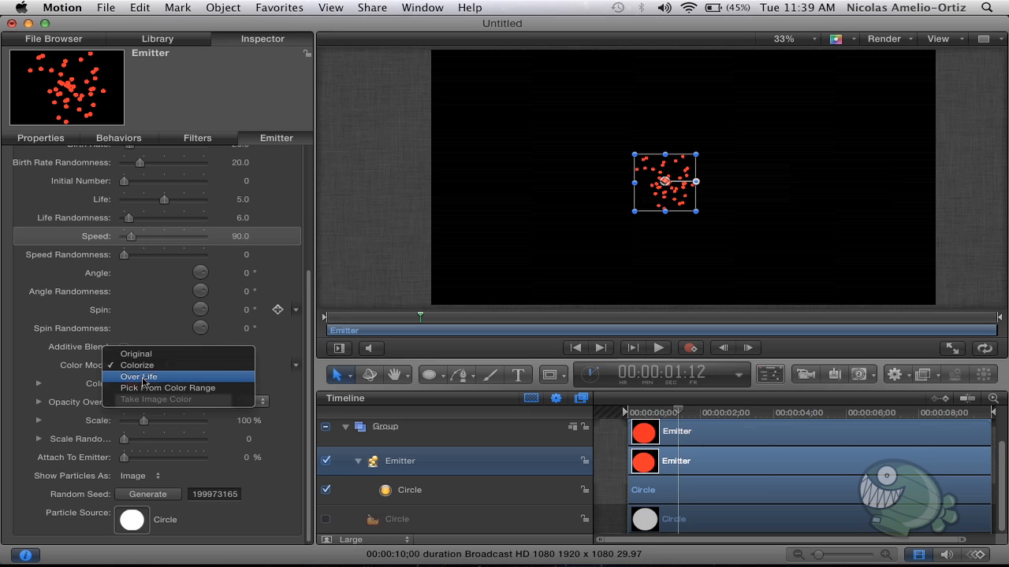
{"action": "left_click", "coordinate": [141, 377]}
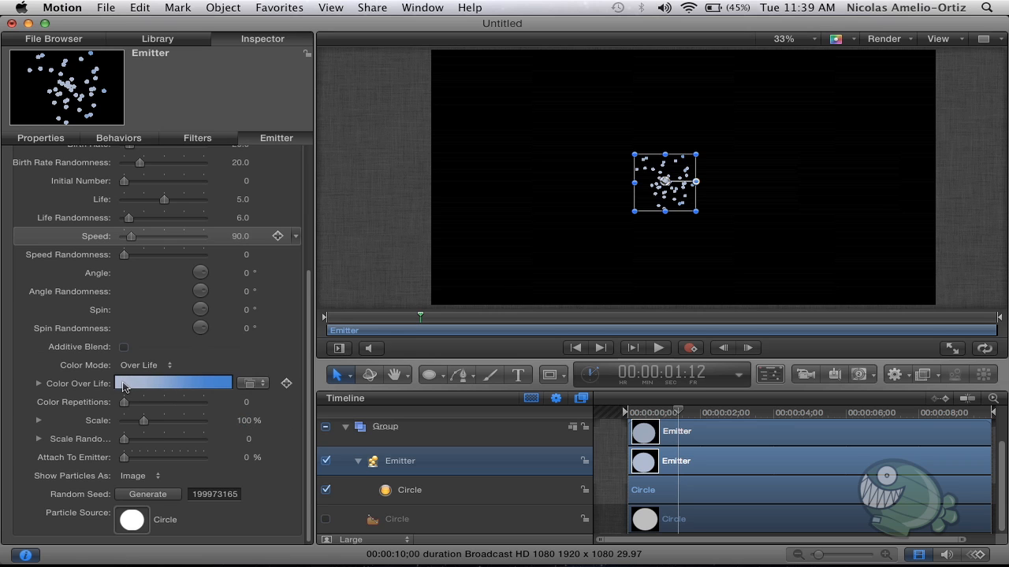
{"action": "left_click", "coordinate": [38, 384]}
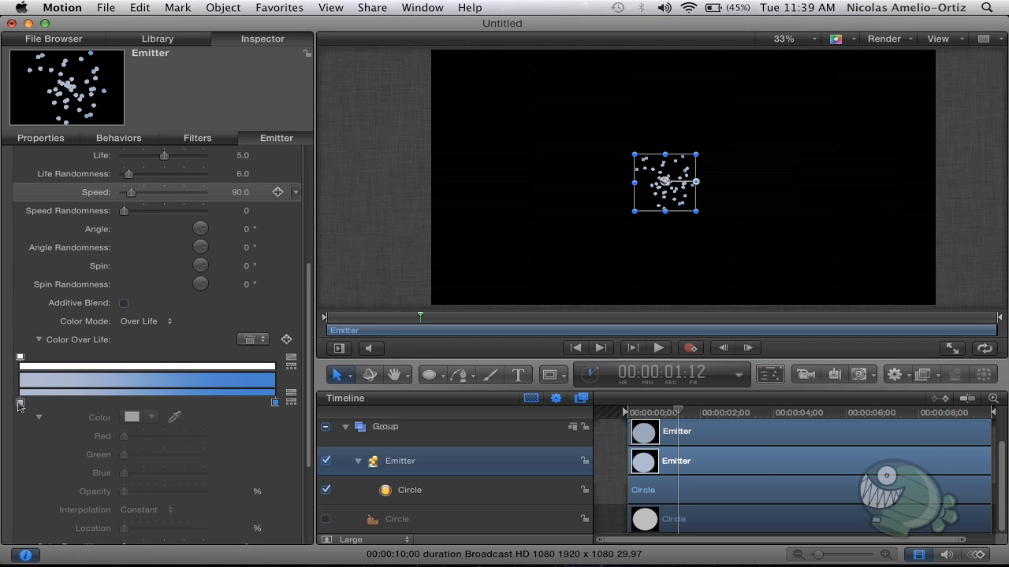
Step: Set the gradient's start color to dark navy (Green 0.03, Blue 0.29) and its end color to teal (Green 0.74, Blue 0.65)
{"action": "double_click", "coordinate": [20, 405]}
{"action": "left_click_drag", "start_coordinate": [277, 355], "coordinate": [248, 380]}
{"action": "left_click_drag", "start_coordinate": [358, 293], "coordinate": [358, 372]}
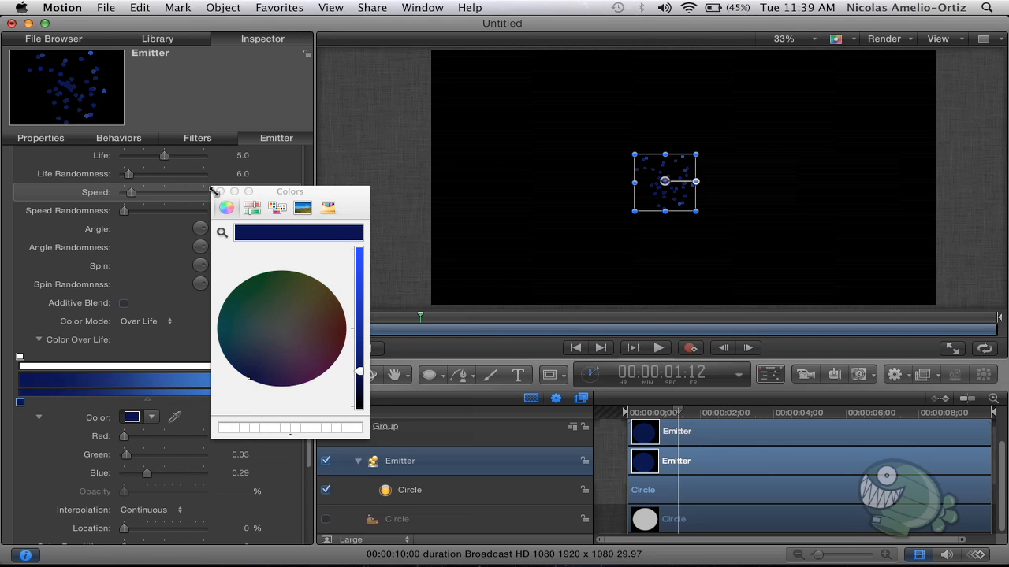
{"action": "left_click", "coordinate": [220, 192]}
{"action": "double_click", "coordinate": [274, 403]}
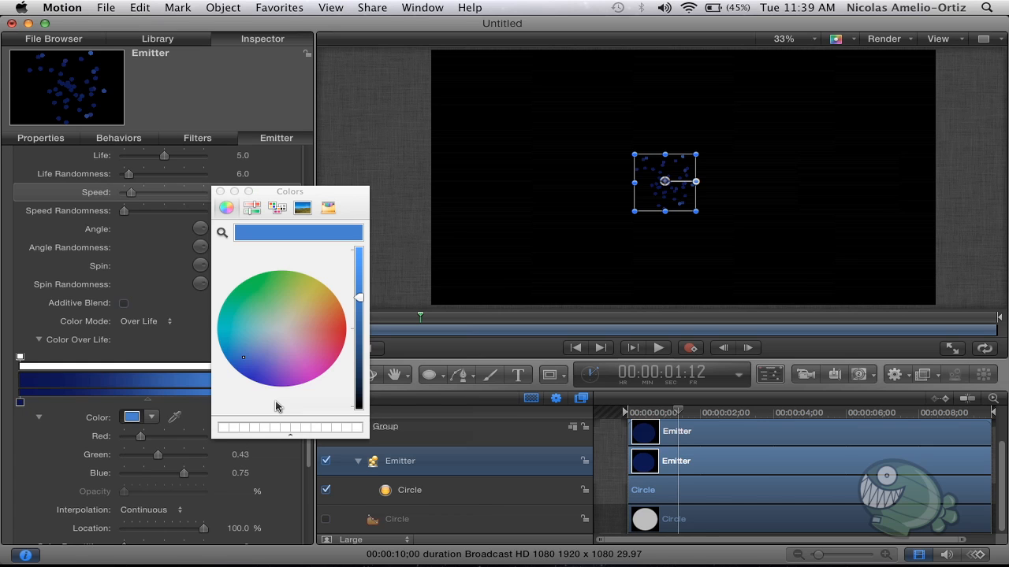
{"action": "left_click_drag", "start_coordinate": [249, 359], "coordinate": [241, 324]}
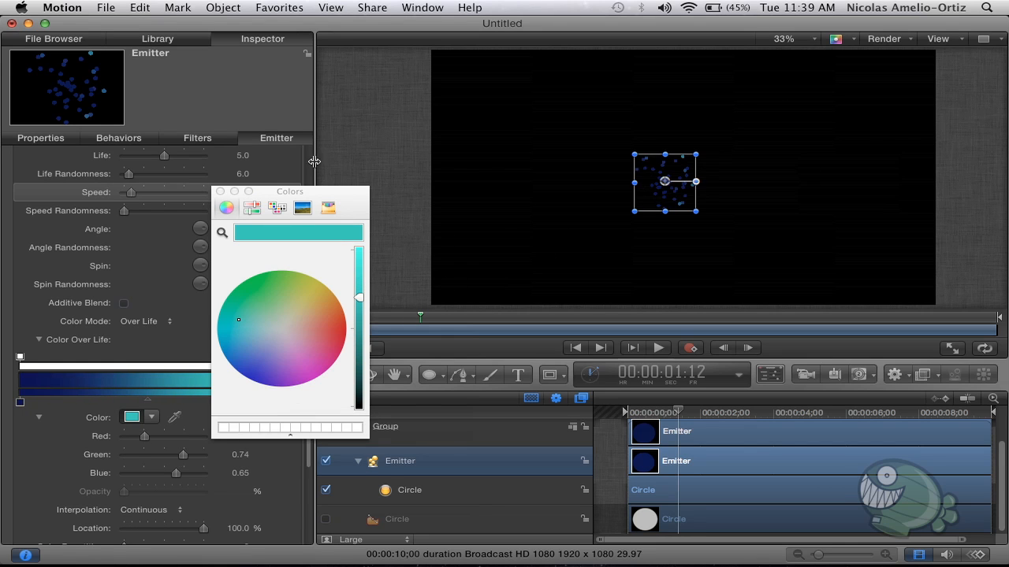
{"action": "left_click", "coordinate": [220, 192]}
Step: Deselect the Emitter, preview the color change from the first frame past about 00:00:07;28, and return the playhead to the start
{"action": "left_click_drag", "start_coordinate": [676, 413], "coordinate": [626, 414]}
{"action": "left_click", "coordinate": [345, 281]}
{"action": "key", "text": "space"}
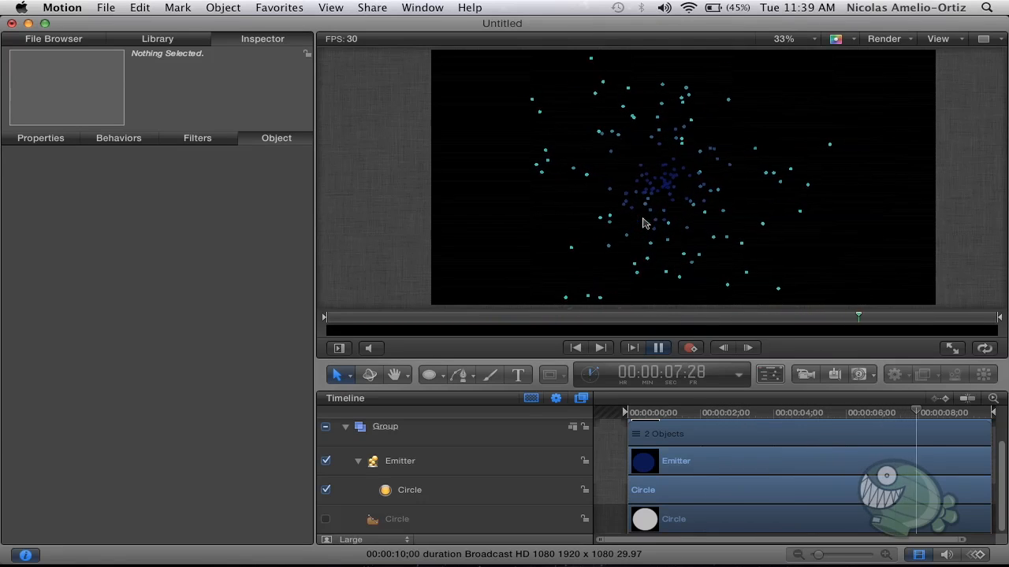
{"action": "key", "text": "space"}
{"action": "left_click_drag", "start_coordinate": [712, 408], "coordinate": [593, 404]}
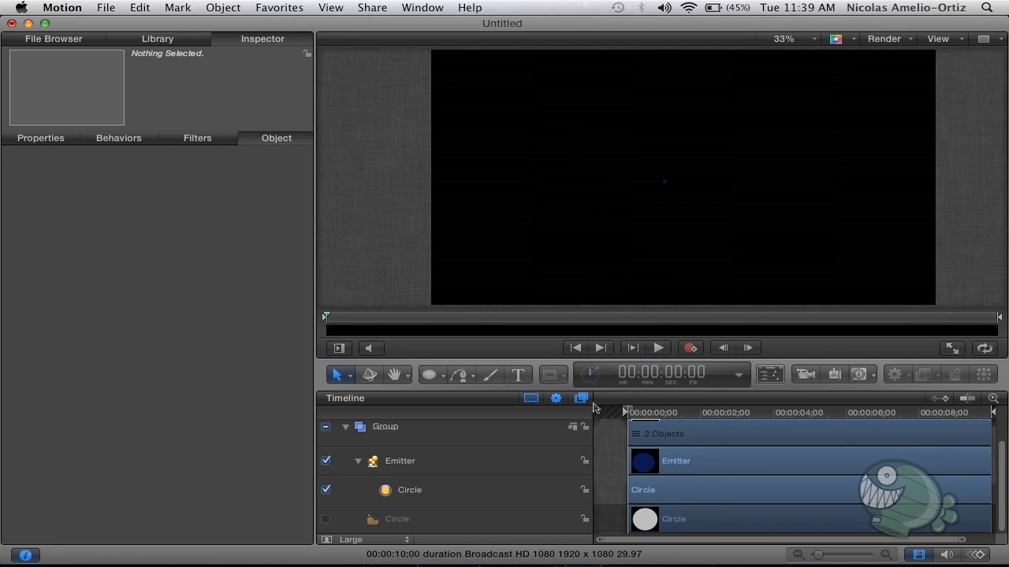
Step: Reverse the Emitter's Color Over Life gradient by placing the teal tag at 0% and the dark navy tag at 100%
{"action": "left_click", "coordinate": [453, 461]}
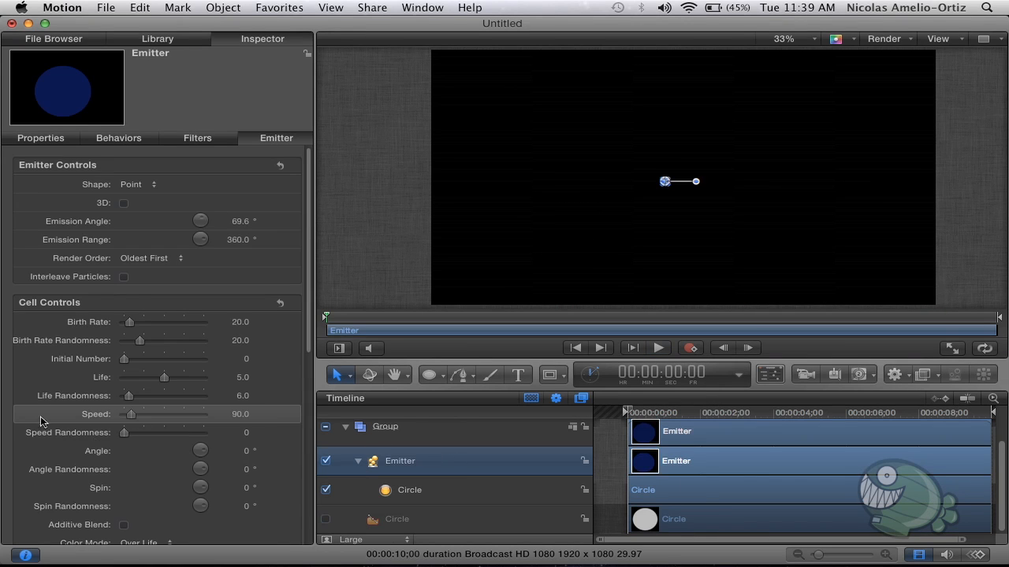
{"action": "scroll", "coordinate": [120, 408], "scroll_direction": "down", "scroll_amount": 4}
{"action": "scroll", "coordinate": [120, 407], "scroll_direction": "down", "scroll_amount": 5}
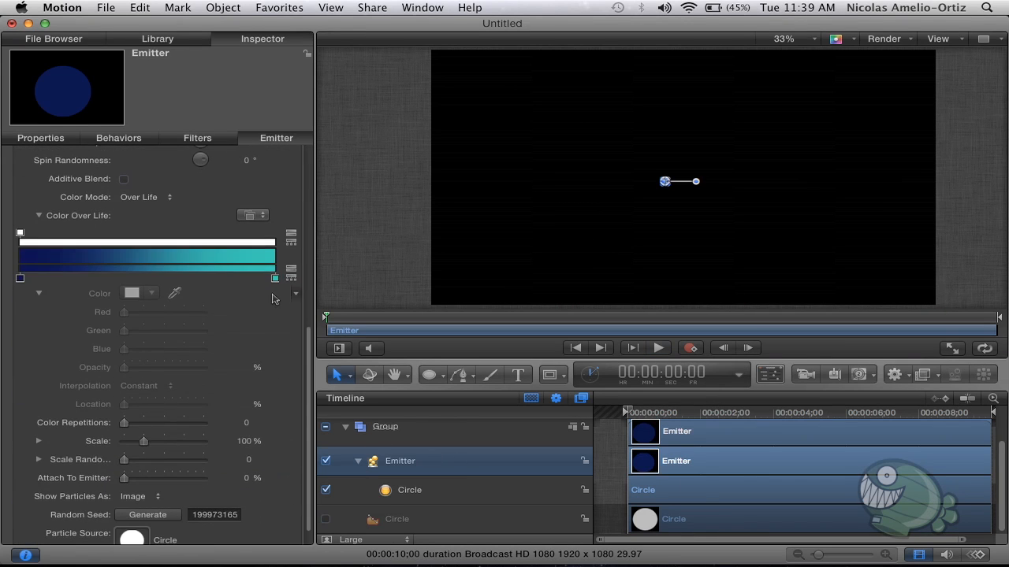
{"action": "left_click_drag", "start_coordinate": [275, 280], "coordinate": [50, 280]}
{"action": "left_click_drag", "start_coordinate": [171, 294], "coordinate": [291, 283]}
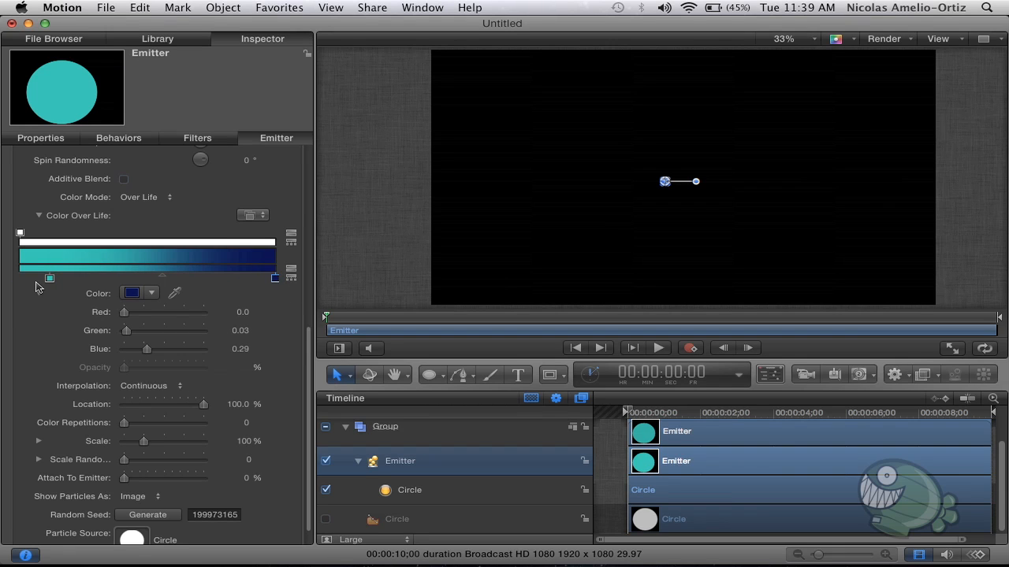
{"action": "left_click_drag", "start_coordinate": [48, 280], "coordinate": [15, 281]}
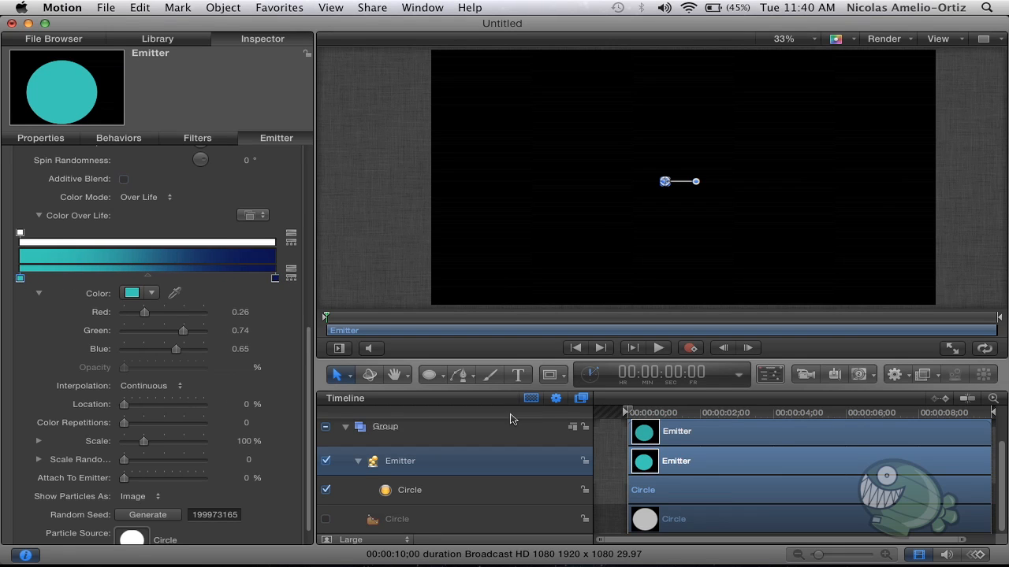
Step: Preview the particles with the reversed gradient and return the playhead to the first frame
{"action": "key", "text": "space"}
{"action": "left_click", "coordinate": [713, 224]}
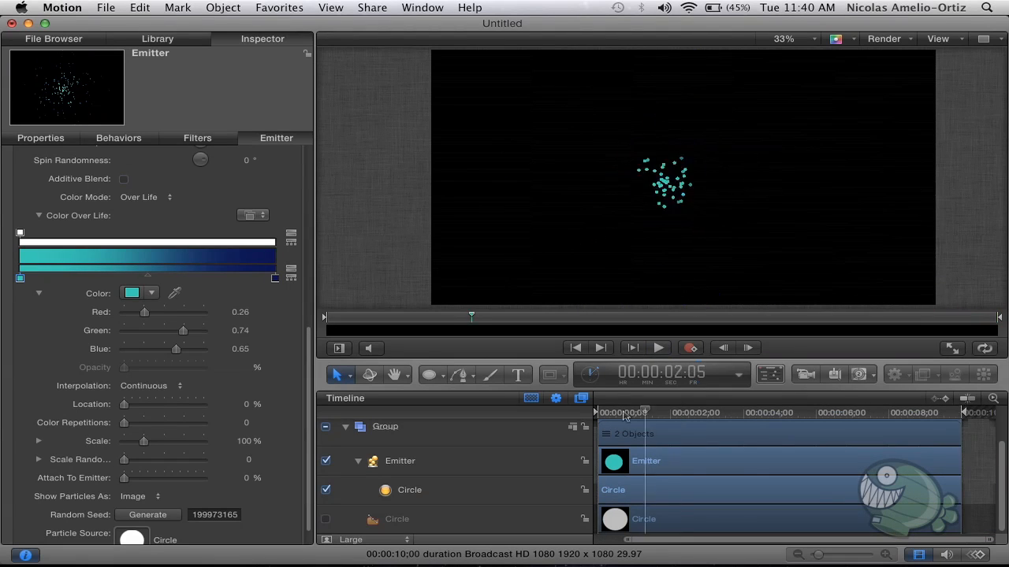
{"action": "key", "text": "Home"}
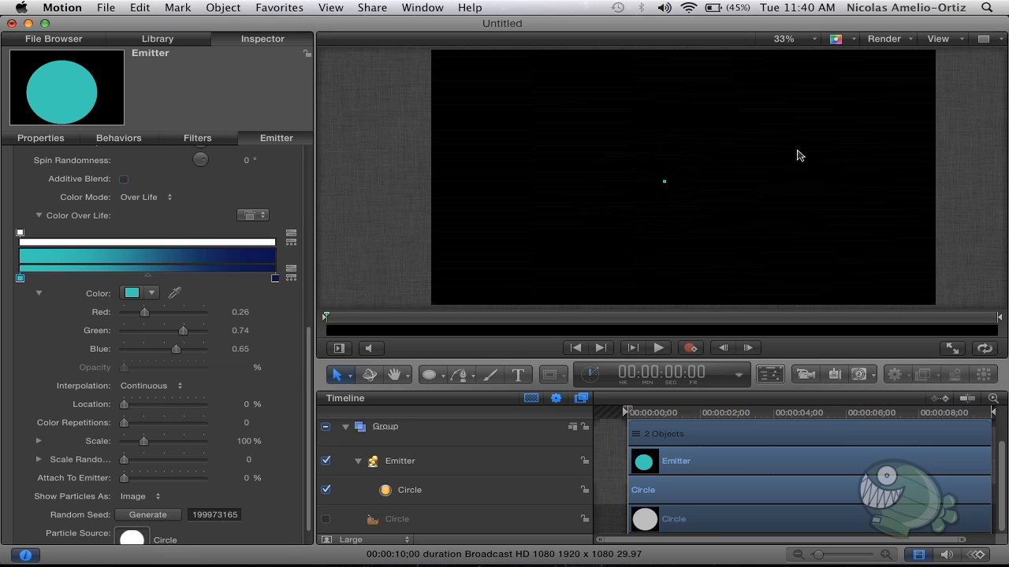
Step: Scrub to 00:00:04;29 and add an opacity tag at the gradient's end, location 100%, with Opacity 0%
{"action": "left_click_drag", "start_coordinate": [691, 418], "coordinate": [812, 417]}
{"action": "left_click", "coordinate": [272, 244]}
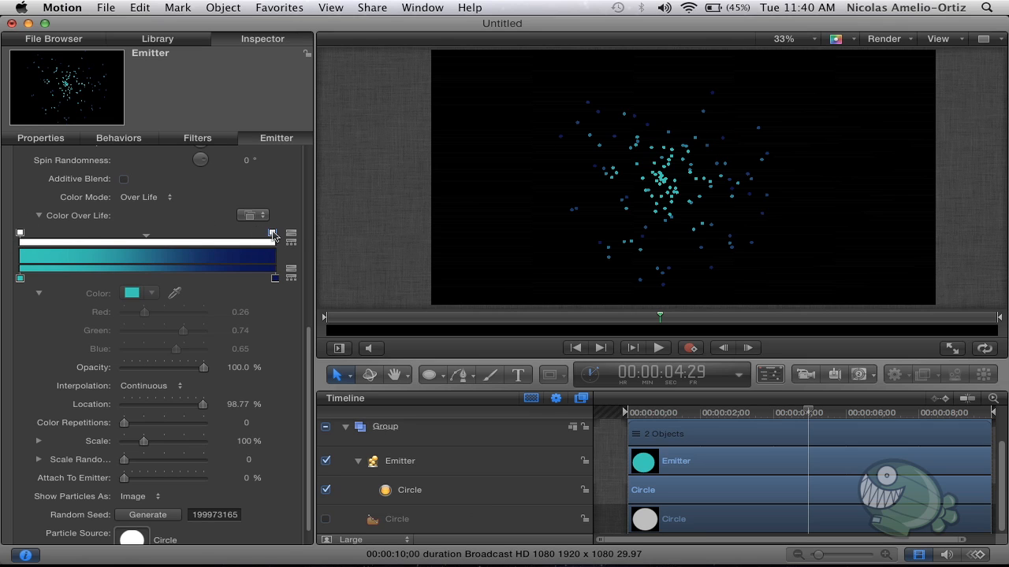
{"action": "left_click_drag", "start_coordinate": [203, 367], "coordinate": [6, 373]}
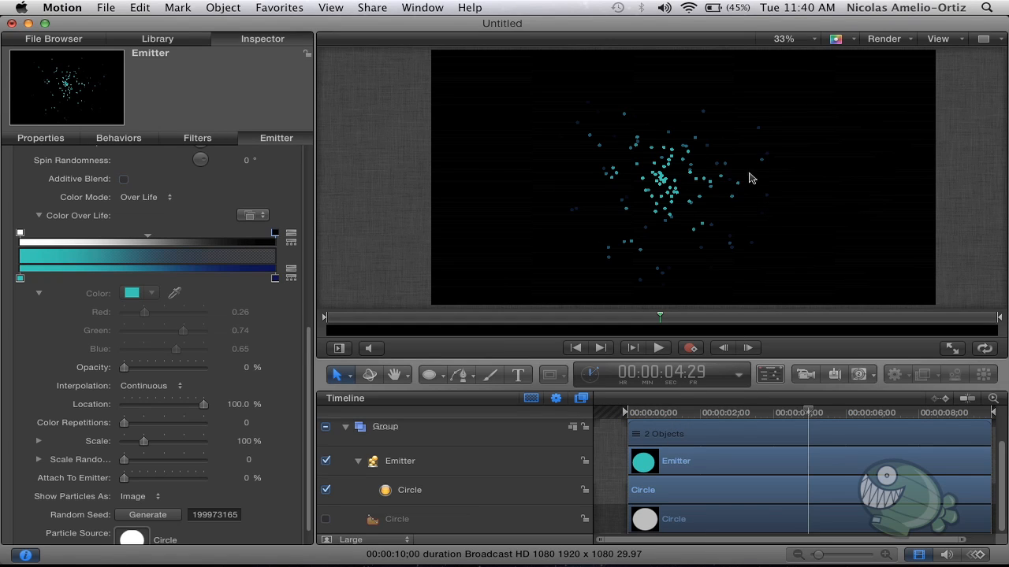
Step: Deselect the Emitter and preview the fading particles from the first frame, leaving the playhead at about 00:00:00;14
{"action": "left_click_drag", "start_coordinate": [738, 420], "coordinate": [628, 418]}
{"action": "left_click", "coordinate": [394, 234]}
{"action": "key", "text": "space"}
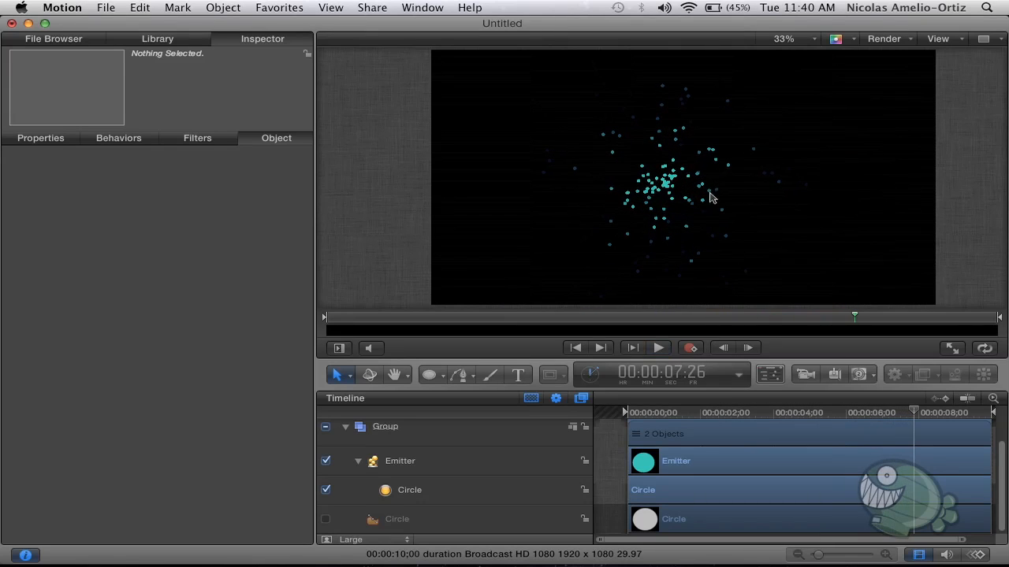
{"action": "left_click_drag", "start_coordinate": [768, 413], "coordinate": [636, 398]}
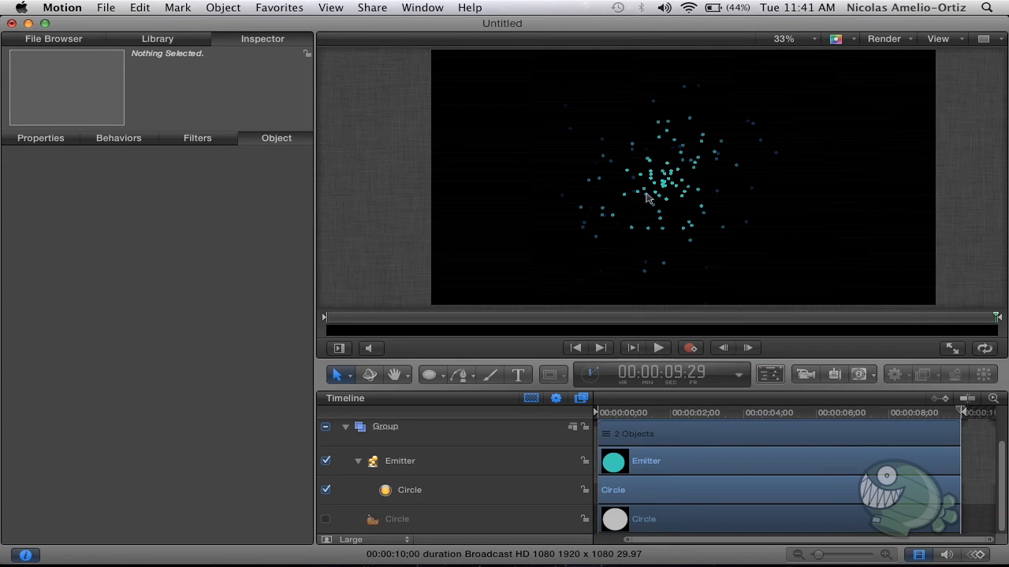
{"action": "left_click_drag", "start_coordinate": [687, 413], "coordinate": [615, 416]}
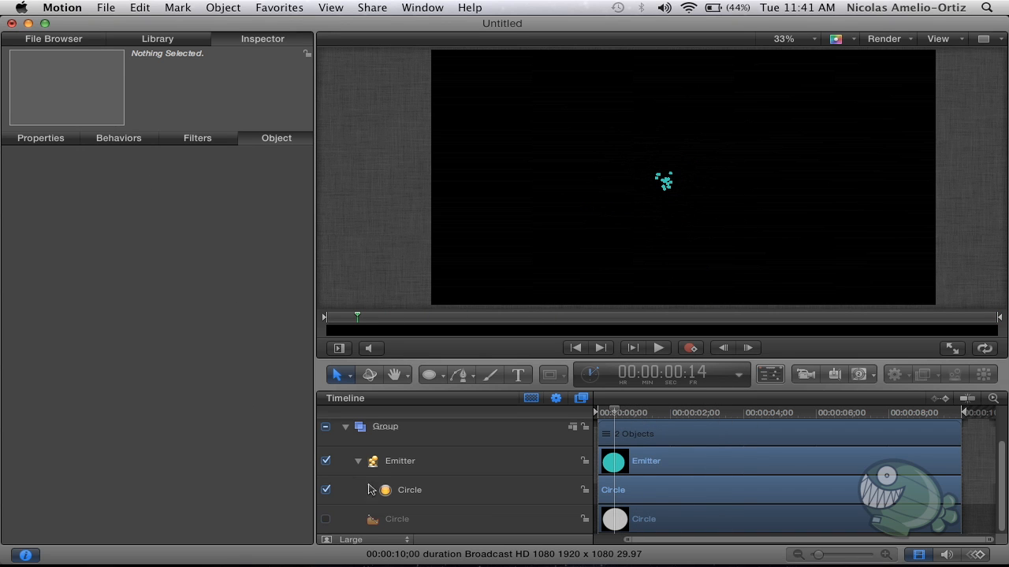
Step: Select the Emitter, collapse its Color Over Life gradient and set Color Repetitions to 2.63
{"action": "left_click", "coordinate": [390, 465]}
{"action": "scroll", "coordinate": [213, 441], "scroll_direction": "down", "scroll_amount": 5}
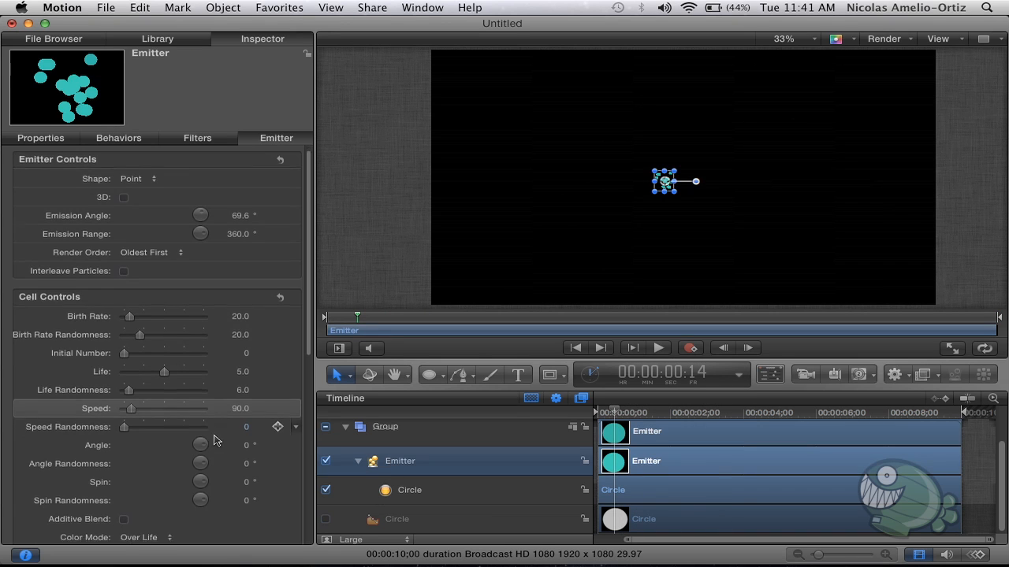
{"action": "scroll", "coordinate": [214, 441], "scroll_direction": "down", "scroll_amount": 3}
{"action": "left_click", "coordinate": [39, 365]}
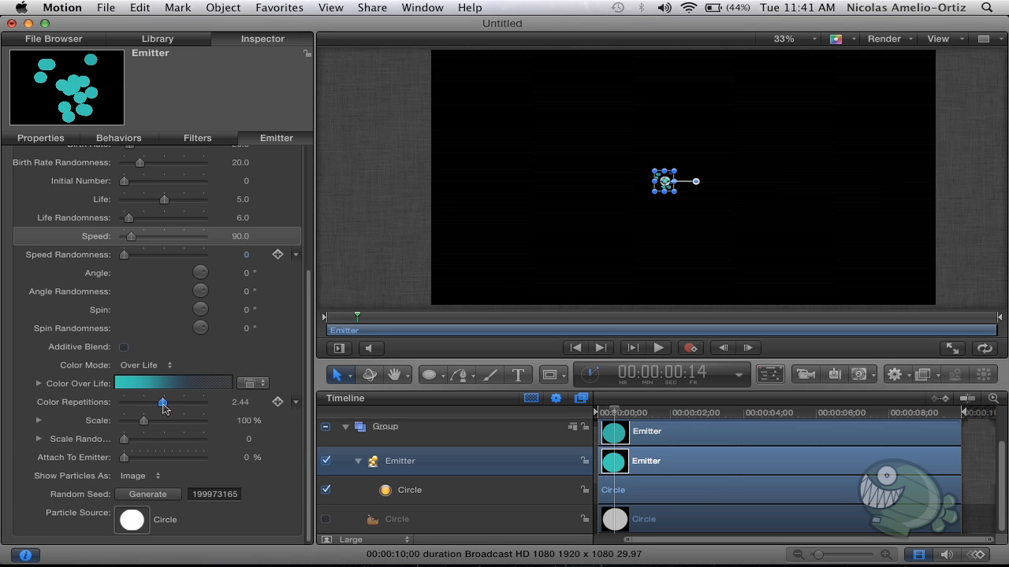
Step: Scrub through the repeating particle colors, deselect the Emitter and play the animation from the first frame
{"action": "left_click_drag", "start_coordinate": [623, 416], "coordinate": [786, 417]}
{"action": "scroll", "coordinate": [653, 455], "scroll_direction": "left", "scroll_amount": 2}
{"action": "left_click_drag", "start_coordinate": [648, 415], "coordinate": [627, 415]}
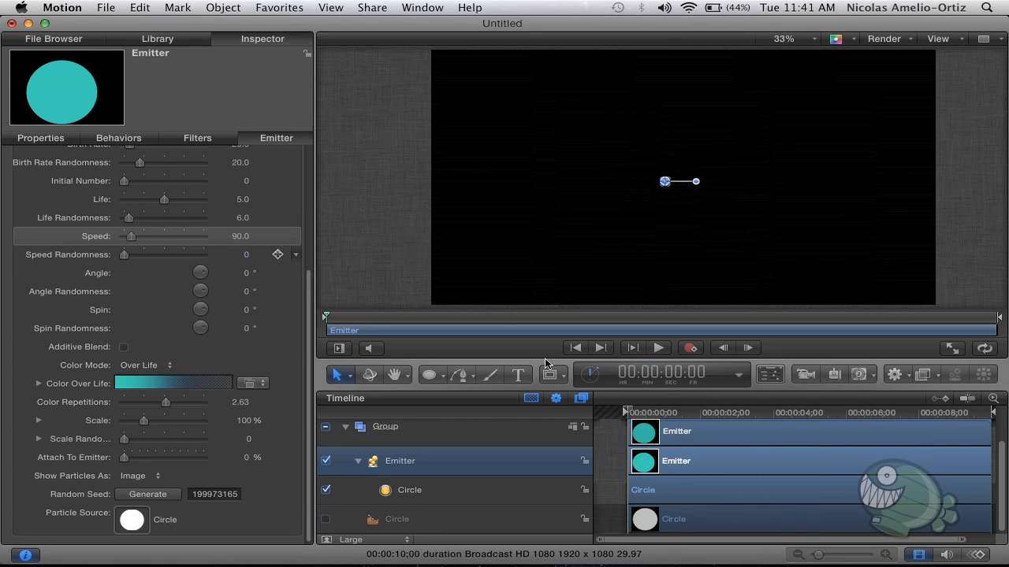
{"action": "left_click", "coordinate": [407, 233]}
{"action": "key", "text": "space"}
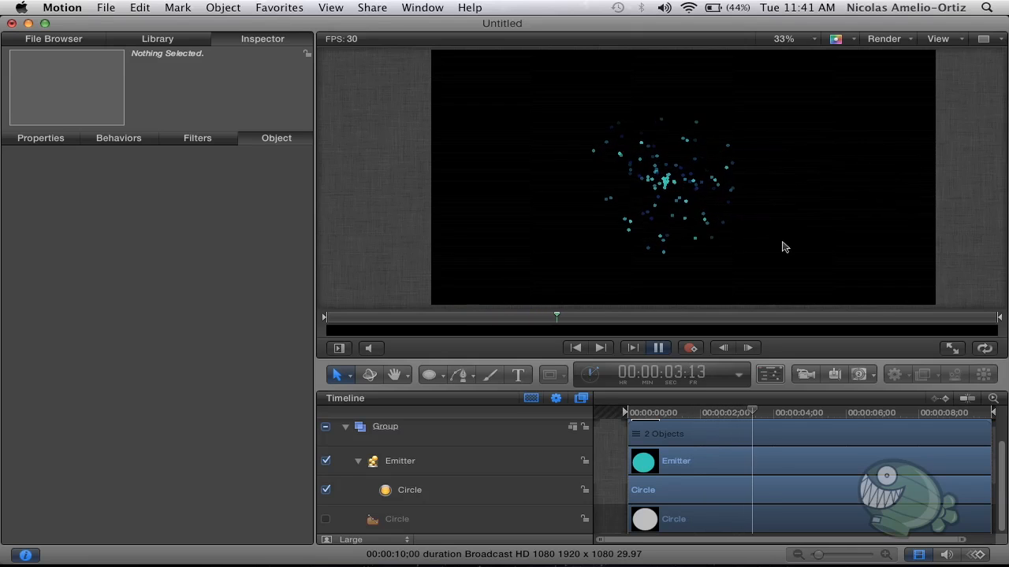
Step: Pause and resume the particle preview, select the Emitter and stop playback at about 00:00:07;27
{"action": "key", "text": "space"}
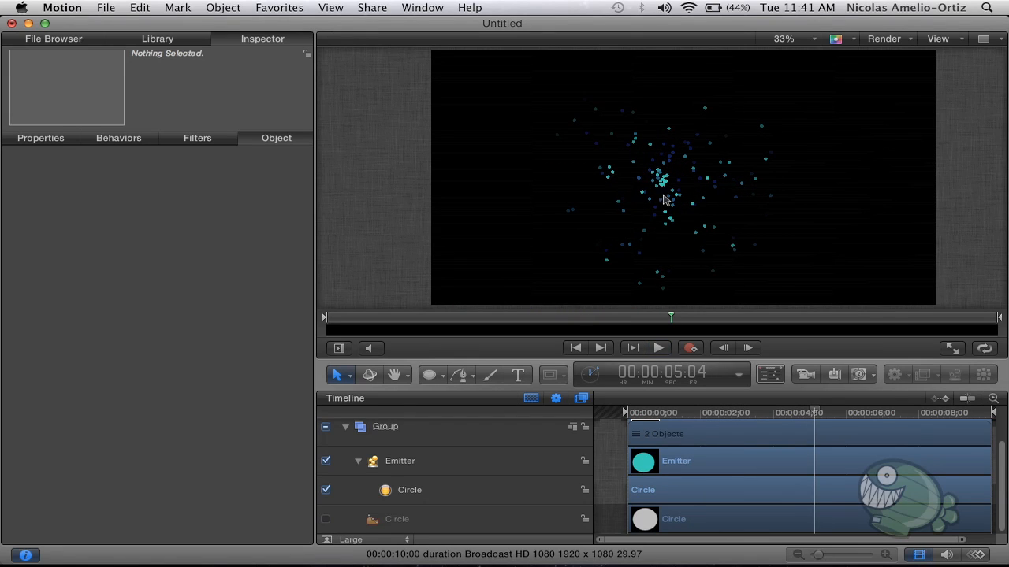
{"action": "key", "text": "space"}
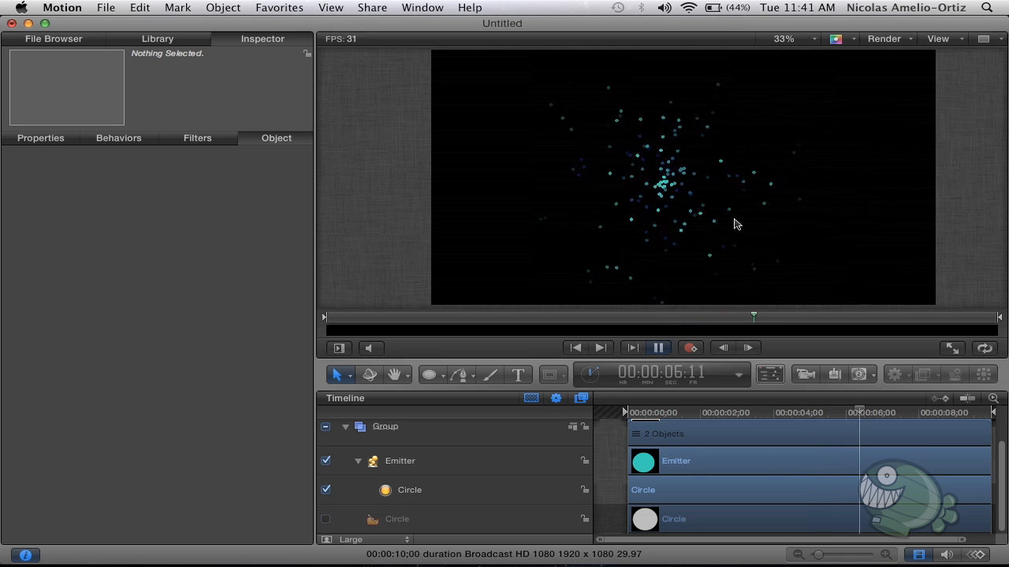
{"action": "left_click", "coordinate": [694, 189]}
{"action": "key", "text": "space"}
Step: Set the Emitter's particle Scale to 433% and play the animation from the first frame
{"action": "scroll", "coordinate": [104, 391], "scroll_direction": "down", "scroll_amount": 3}
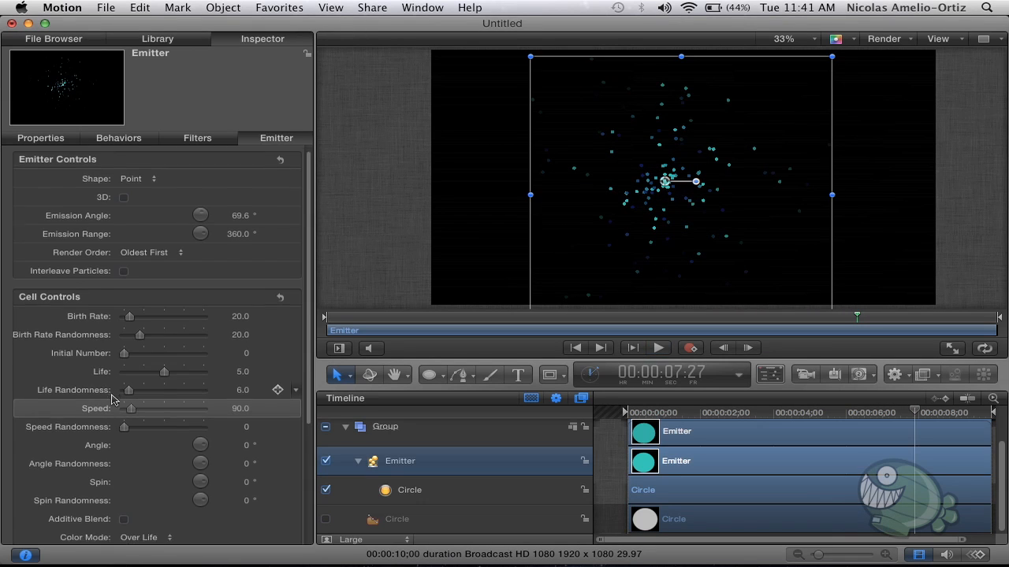
{"action": "scroll", "coordinate": [105, 388], "scroll_direction": "down", "scroll_amount": 5}
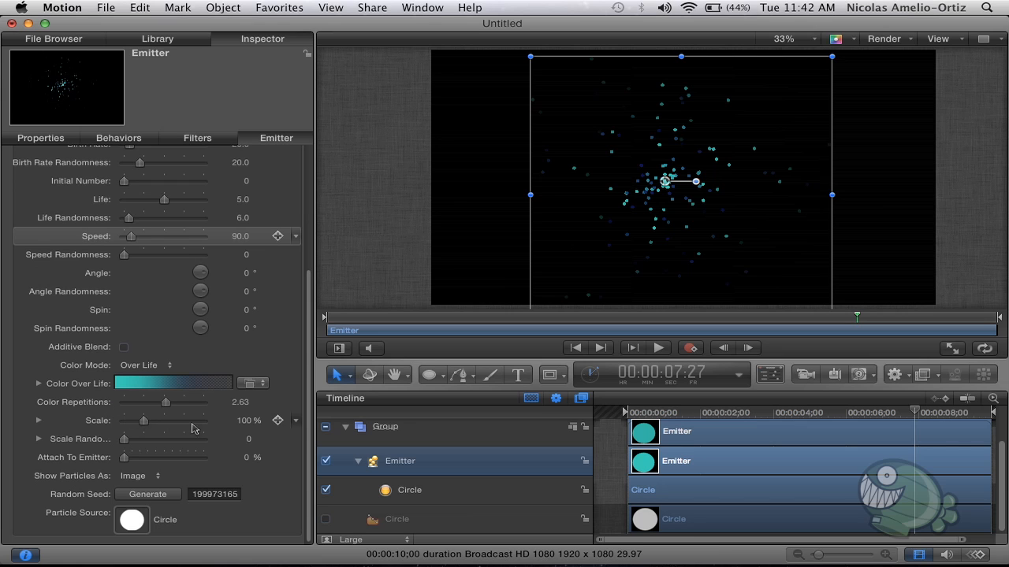
{"action": "left_click_drag", "start_coordinate": [246, 429], "coordinate": [246, 429]}
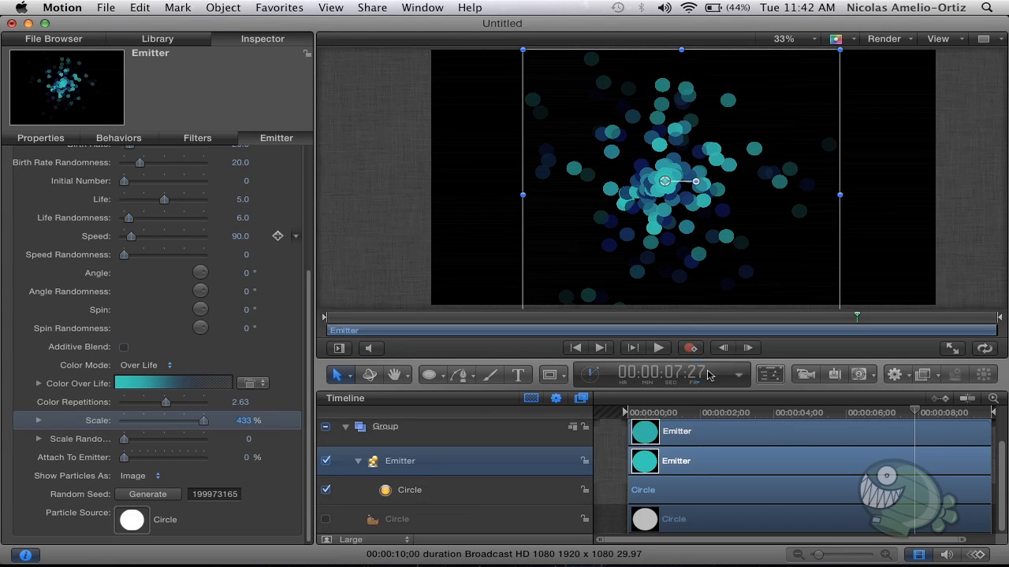
{"action": "left_click_drag", "start_coordinate": [684, 409], "coordinate": [619, 415]}
{"action": "key", "text": "space"}
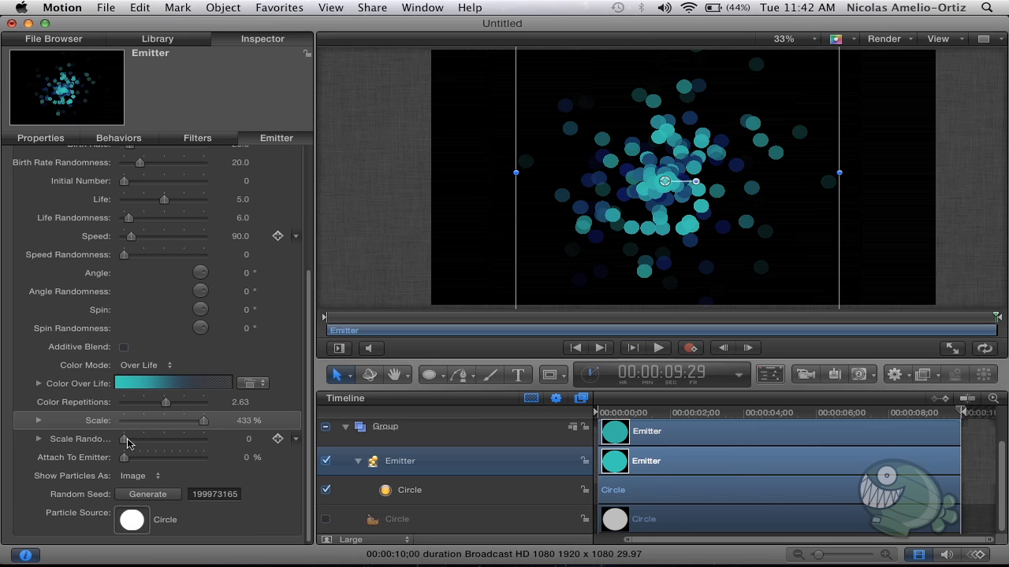
Step: Set the Emitter's Scale Randomness to 200 and play the animation from the first frame
{"action": "left_click_drag", "start_coordinate": [140, 442], "coordinate": [245, 446]}
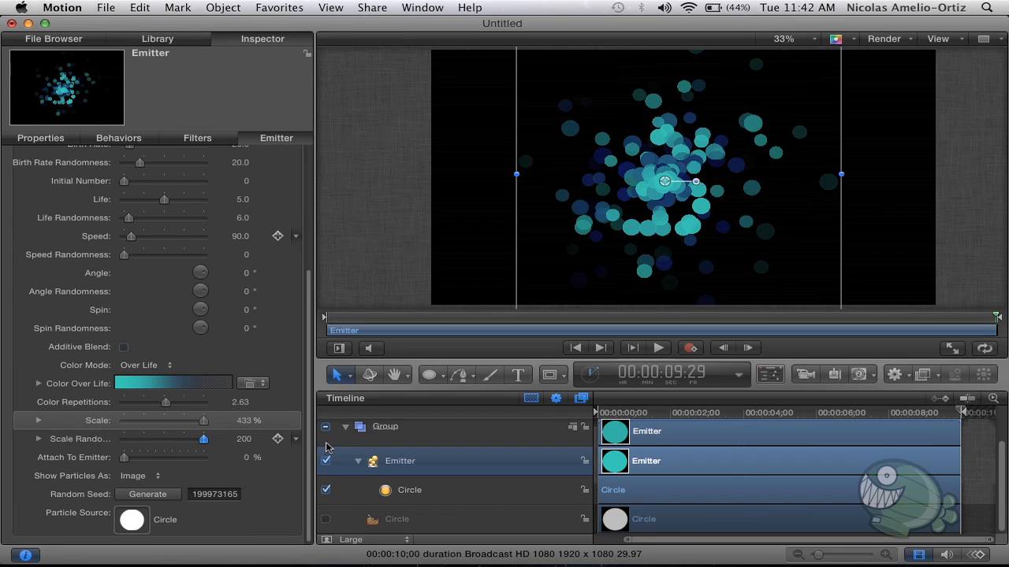
{"action": "left_click_drag", "start_coordinate": [641, 414], "coordinate": [578, 392]}
{"action": "key", "text": "space"}
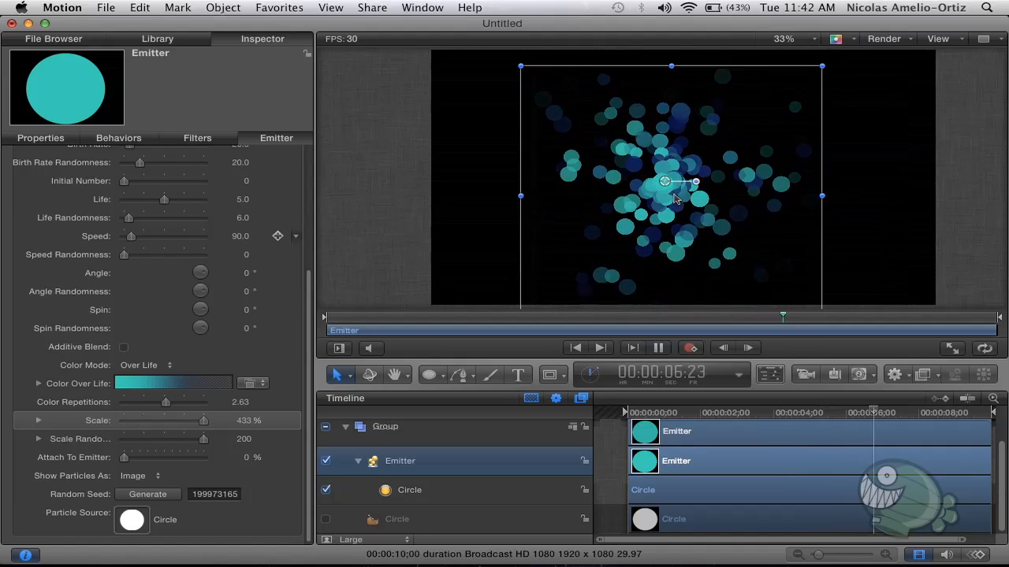
Step: Set Scale back to 100%, preview the particles with the Emitter deselected, and return the playhead to the first frame
{"action": "key", "text": "space"}
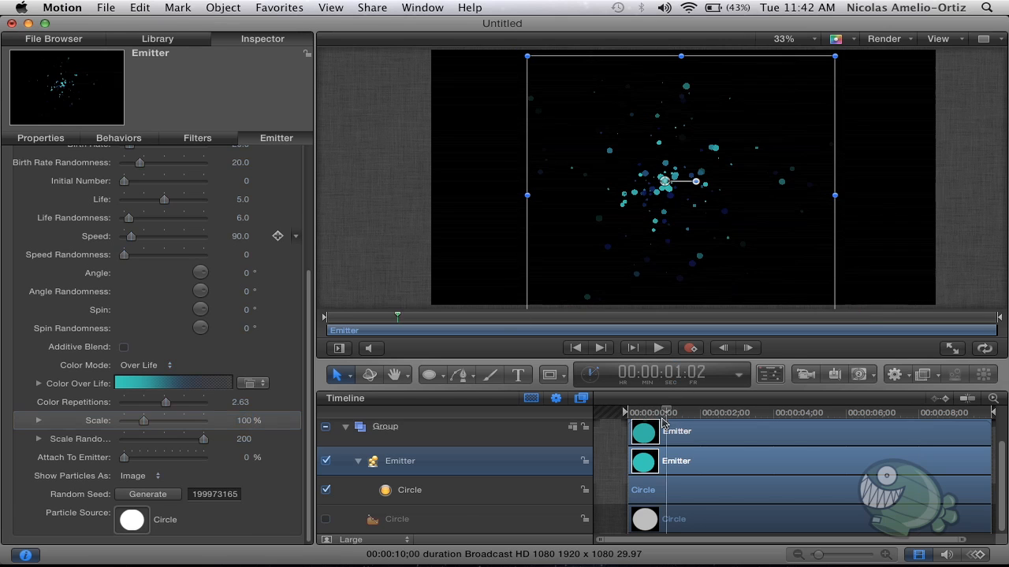
{"action": "key", "text": "Home"}
{"action": "key", "text": "space"}
{"action": "left_click", "coordinate": [817, 204]}
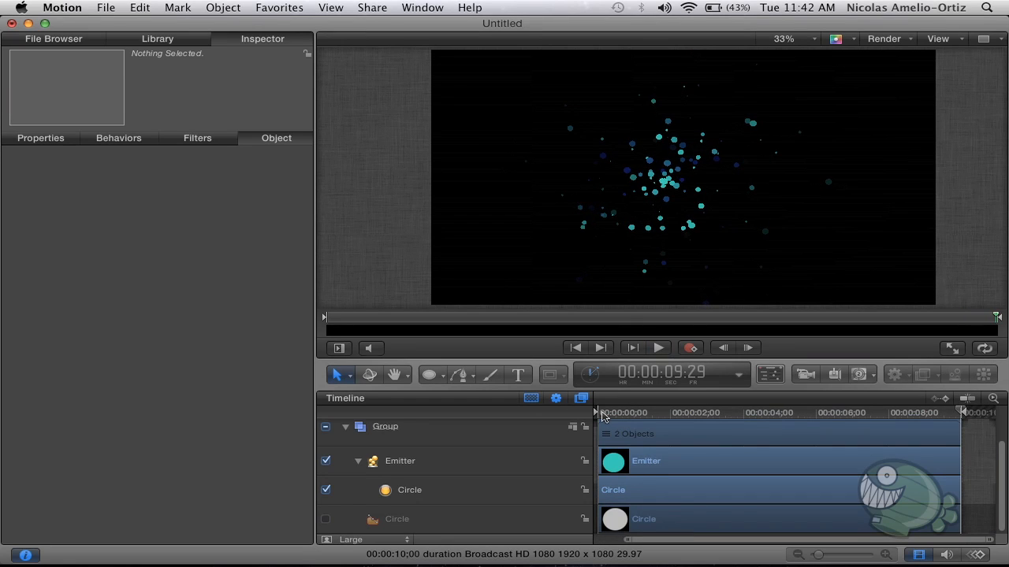
{"action": "left_click_drag", "start_coordinate": [603, 416], "coordinate": [585, 413]}
Step: Select the Emitter, try Attach To Emitter at 70%, preview the animation and return the value to 0%
{"action": "left_click", "coordinate": [411, 469]}
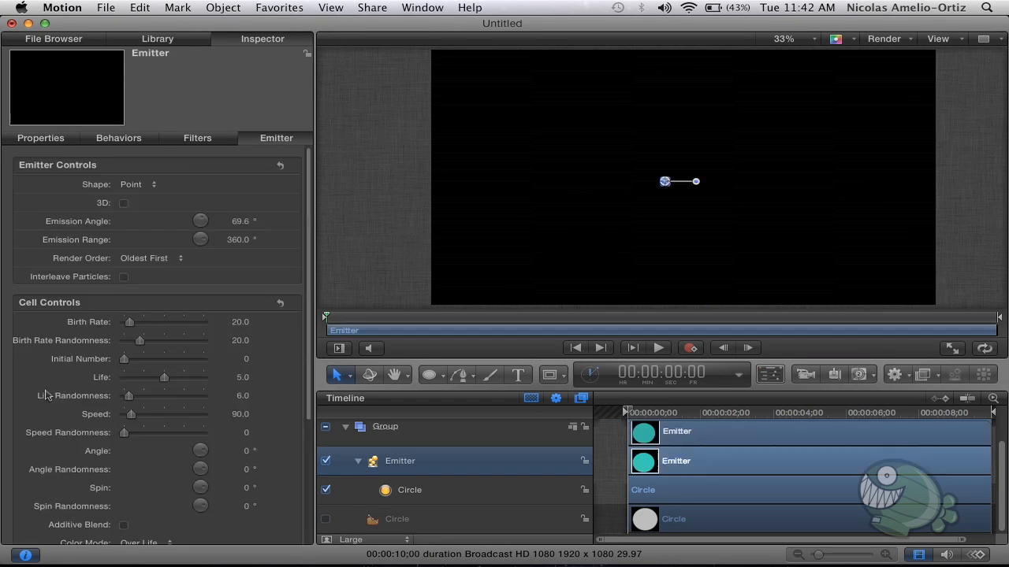
{"action": "scroll", "coordinate": [77, 286], "scroll_direction": "down", "scroll_amount": 3}
{"action": "scroll", "coordinate": [77, 287], "scroll_direction": "down", "scroll_amount": 3}
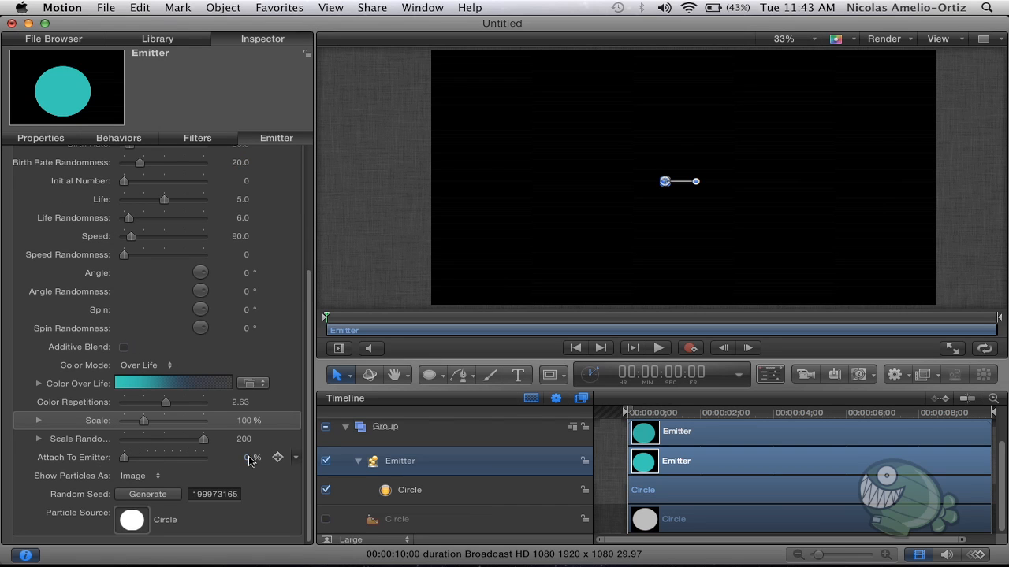
{"action": "type", "text": "40"}
{"action": "key", "text": "Return"}
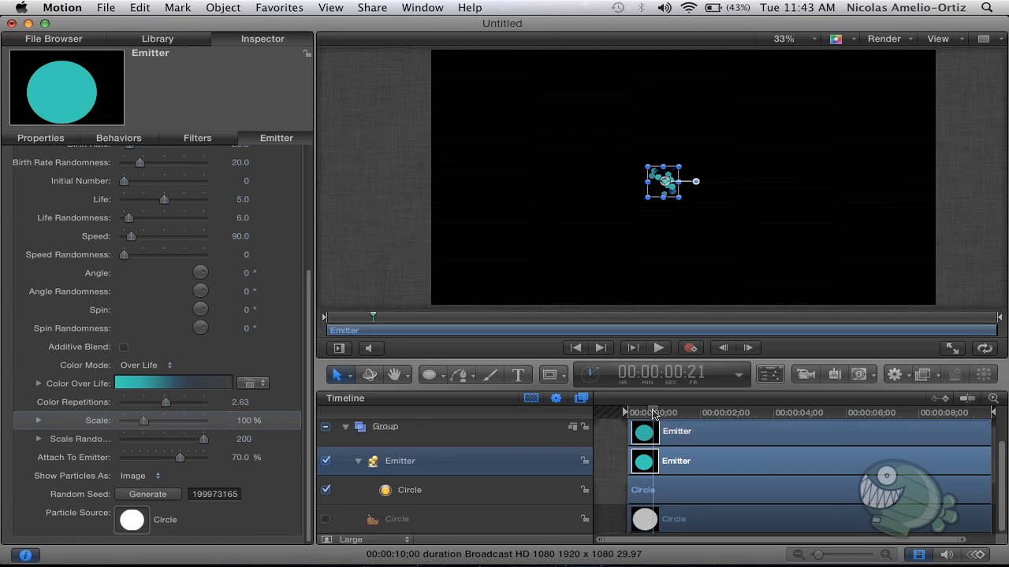
{"action": "key", "text": "space"}
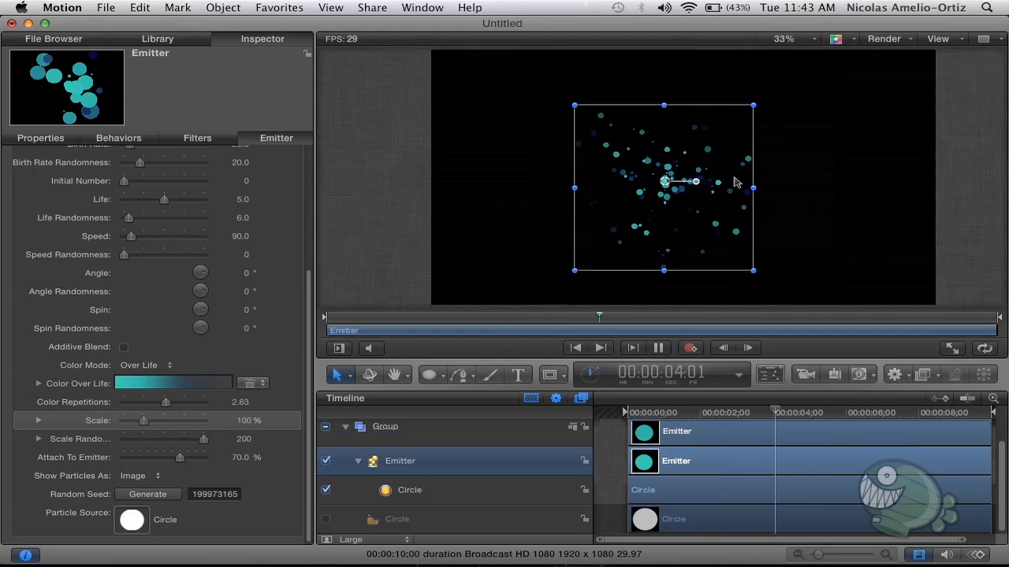
{"action": "key", "text": "space"}
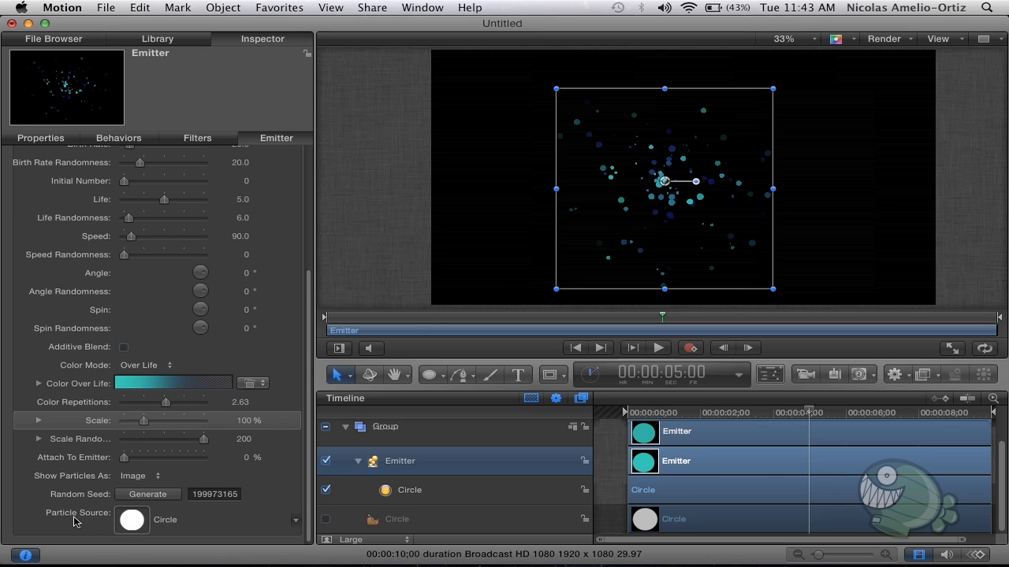
Step: Show the particles as Lines, preview them from the first frame, and switch the display back to Image
{"action": "left_click", "coordinate": [128, 476]}
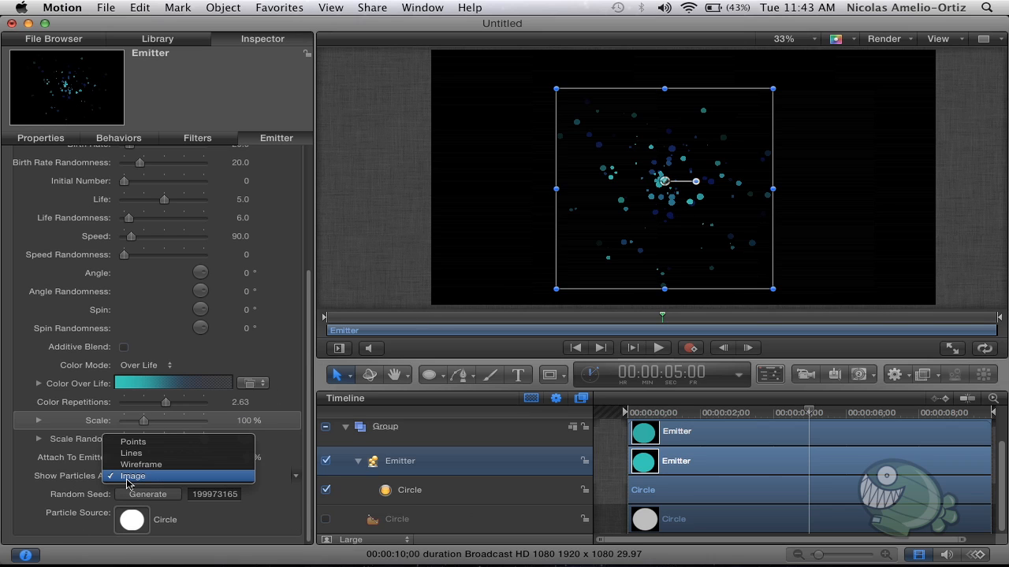
{"action": "left_click", "coordinate": [131, 453]}
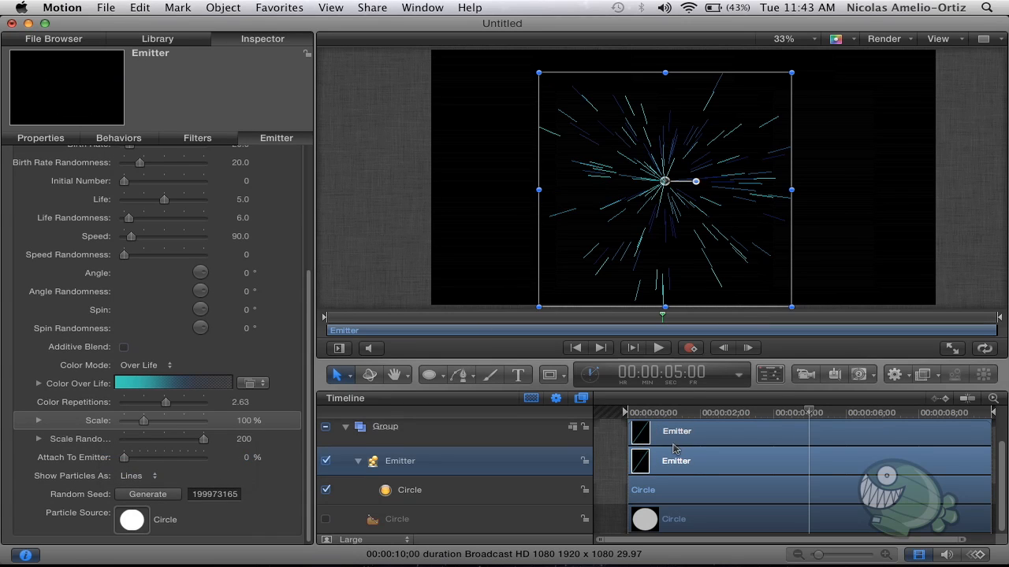
{"action": "left_click_drag", "start_coordinate": [651, 416], "coordinate": [625, 415]}
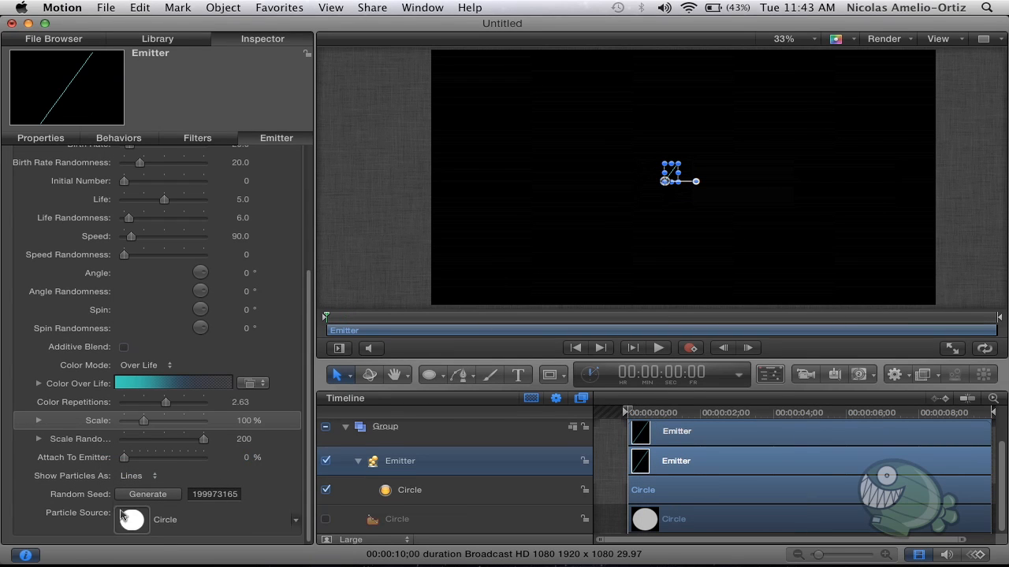
{"action": "key", "text": "space"}
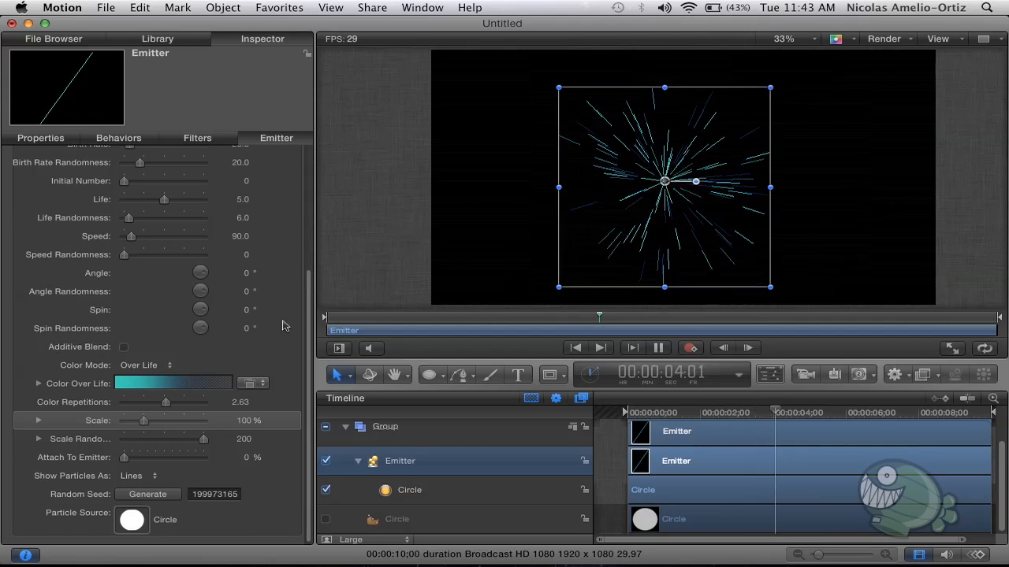
{"action": "key", "text": "space"}
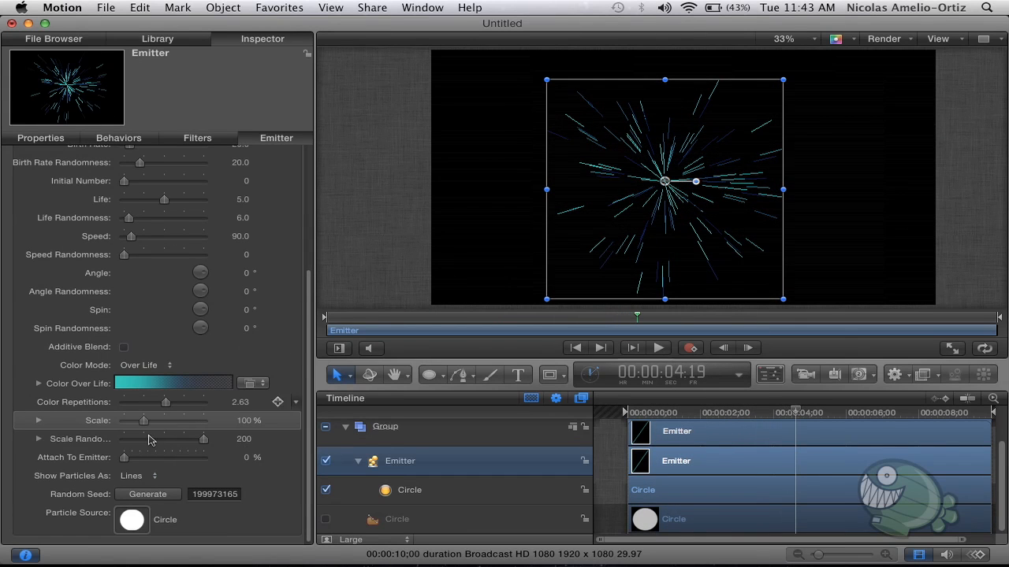
{"action": "left_click", "coordinate": [129, 477]}
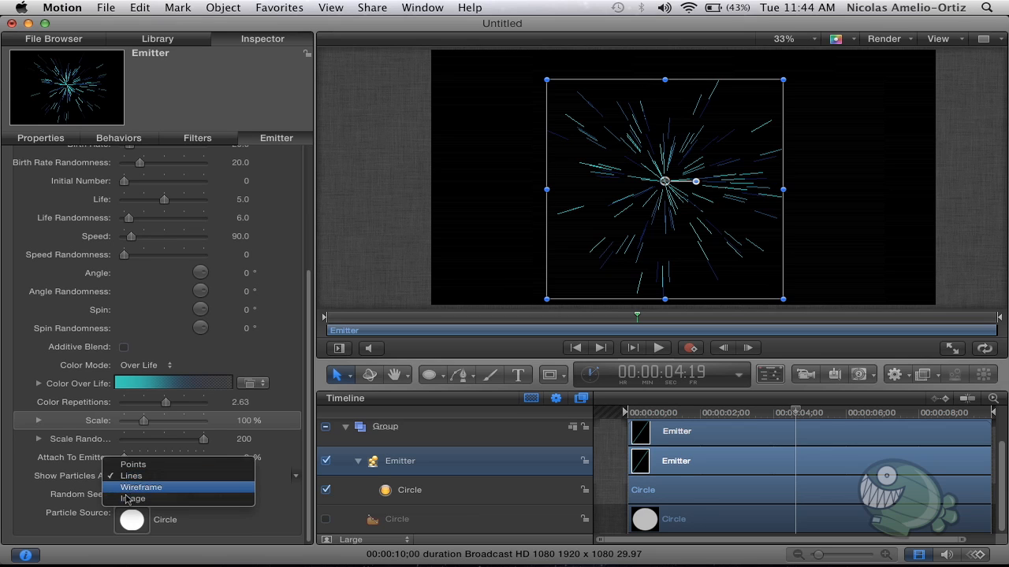
{"action": "left_click", "coordinate": [132, 499]}
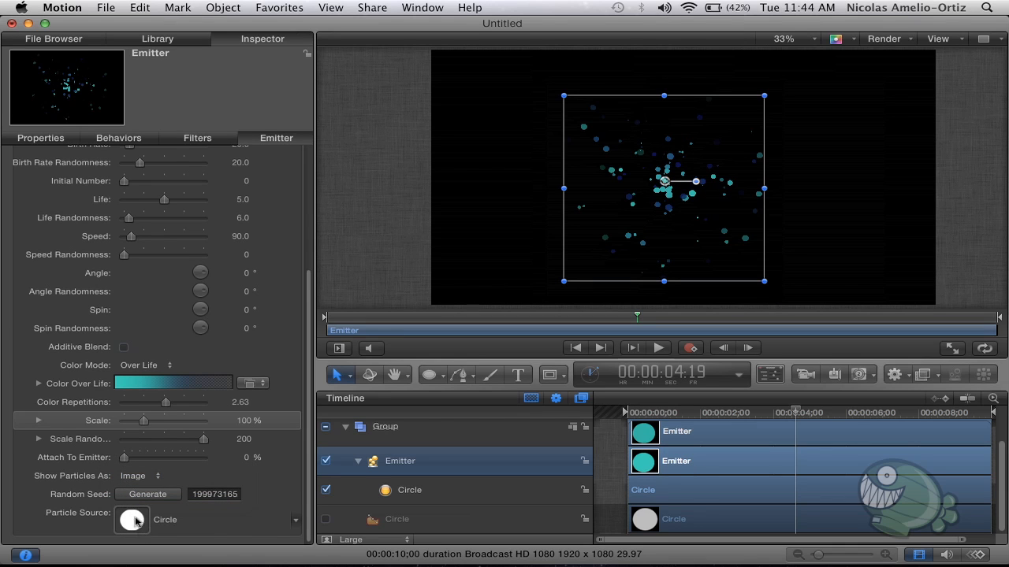
Step: Show the particles as Wireframe, preview the animation from the beginning, and deselect the Emitter
{"action": "left_click", "coordinate": [140, 478]}
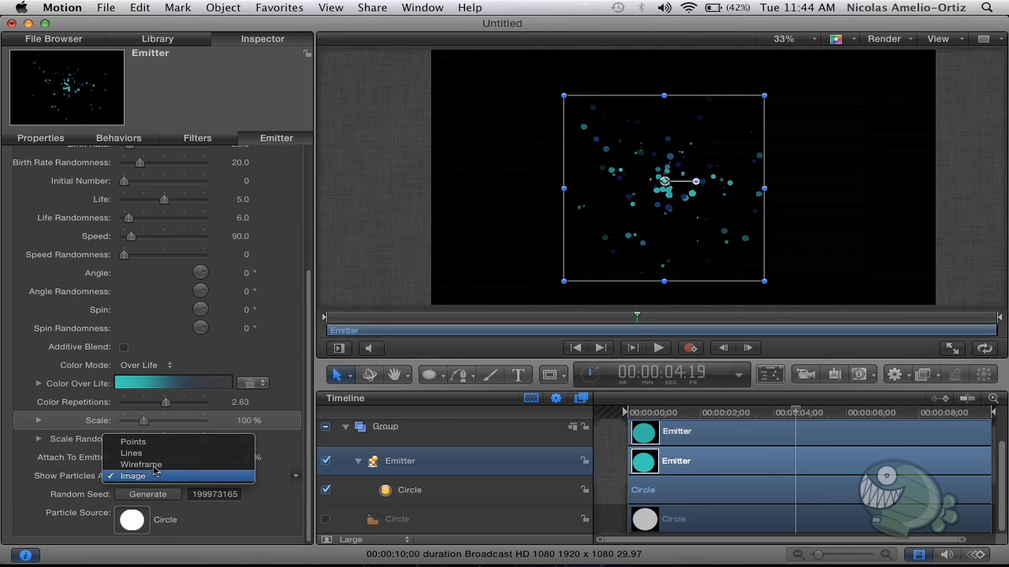
{"action": "left_click", "coordinate": [155, 466]}
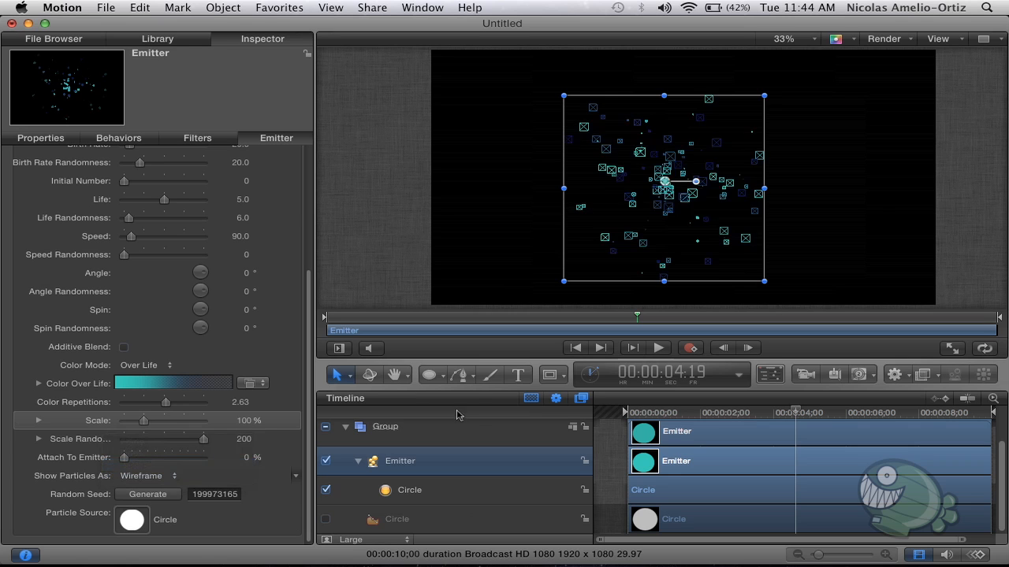
{"action": "left_click", "coordinate": [648, 413]}
{"action": "key", "text": "space"}
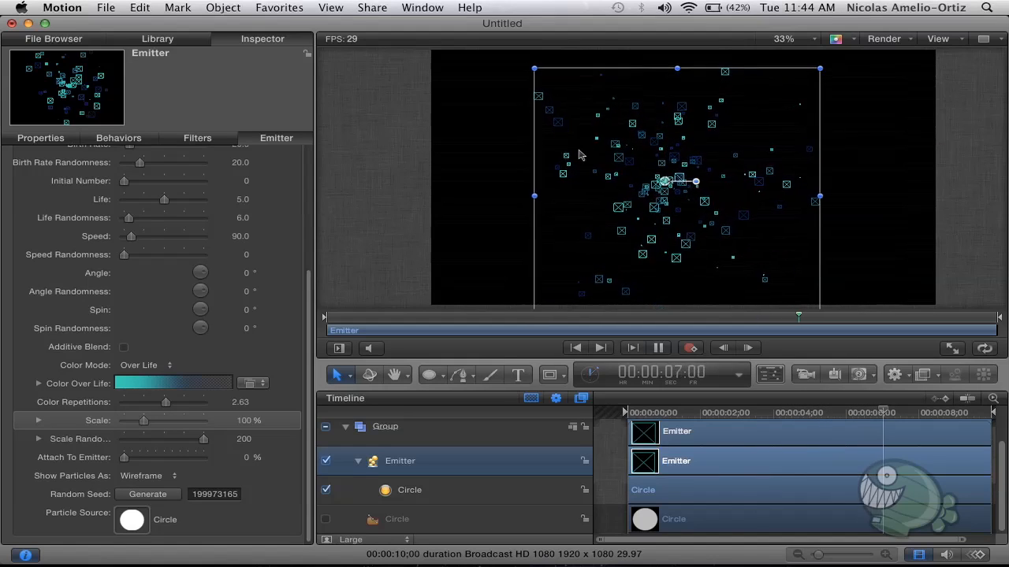
{"action": "key", "text": "space"}
{"action": "left_click", "coordinate": [432, 161]}
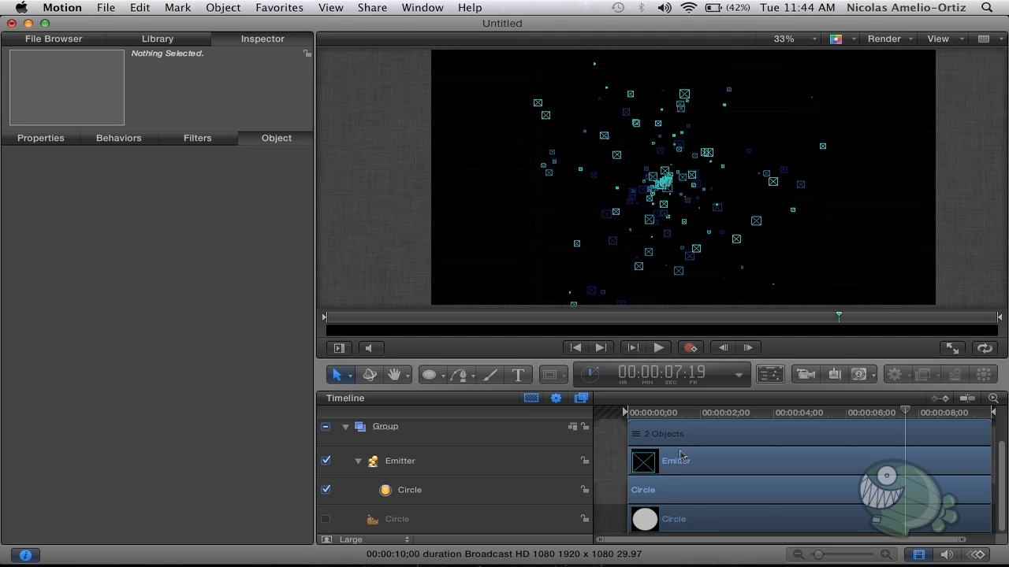
Step: Select the Emitter at the first frame, show its particles as Points and play until about 00:00:03;00
{"action": "left_click", "coordinate": [601, 409]}
{"action": "left_click", "coordinate": [454, 470]}
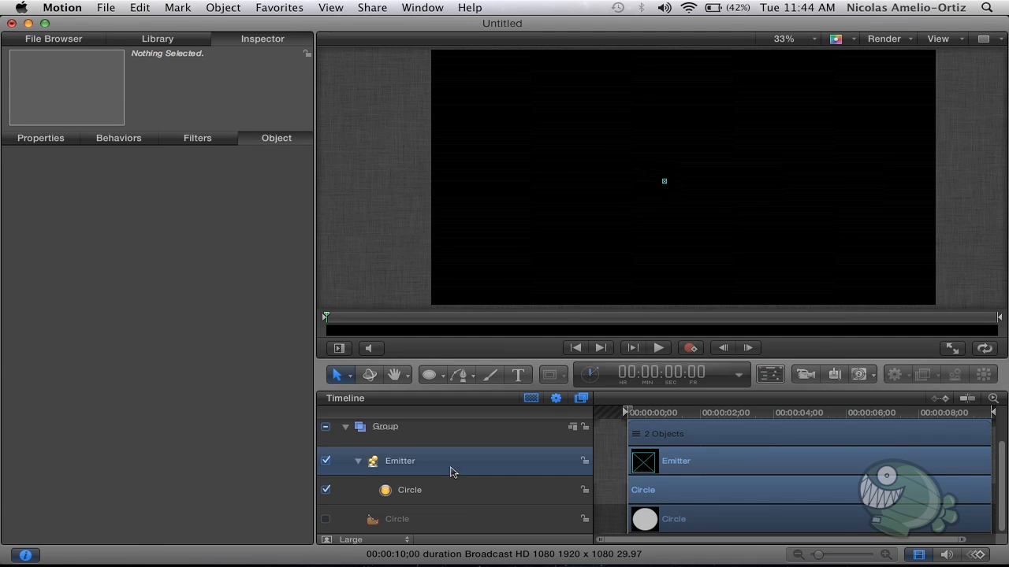
{"action": "scroll", "coordinate": [146, 438], "scroll_direction": "down", "scroll_amount": 5}
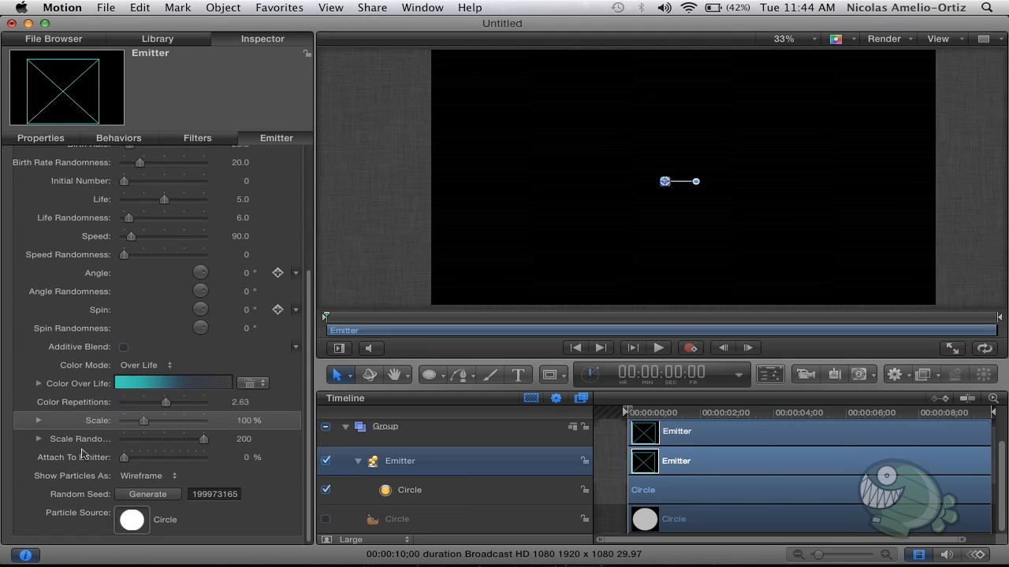
{"action": "left_click", "coordinate": [142, 476]}
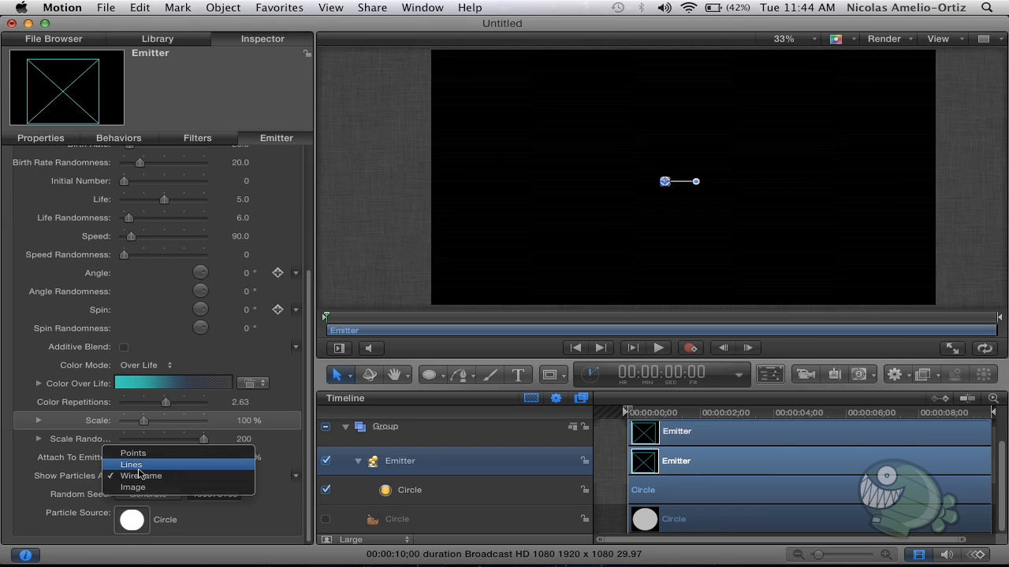
{"action": "left_click", "coordinate": [134, 454]}
{"action": "key", "text": "space"}
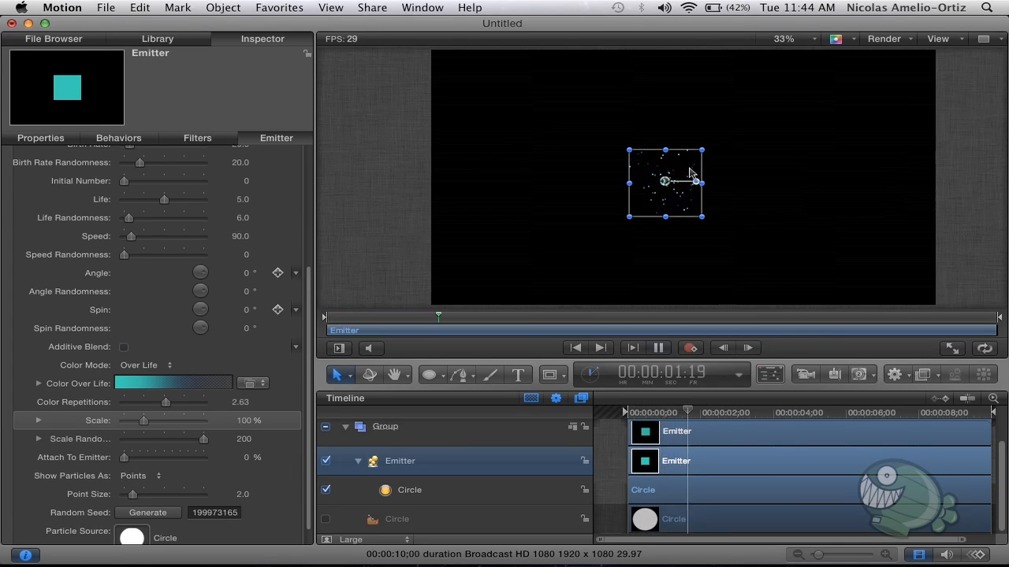
{"action": "key", "text": "space"}
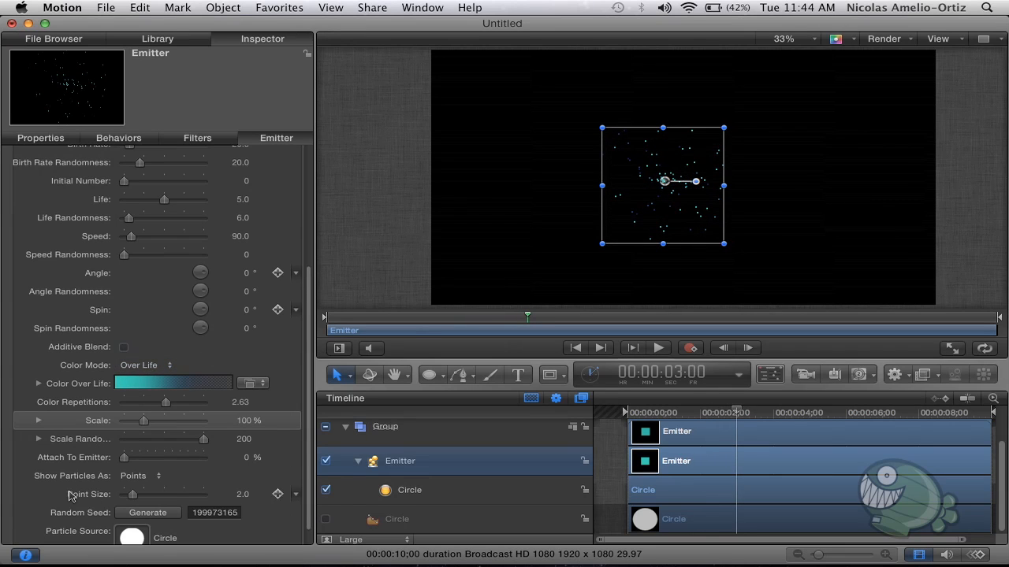
Step: Set Show Particles As back to Image and scrub the playhead to 00:00:04;13
{"action": "scroll", "coordinate": [69, 494], "scroll_direction": "down", "scroll_amount": 2}
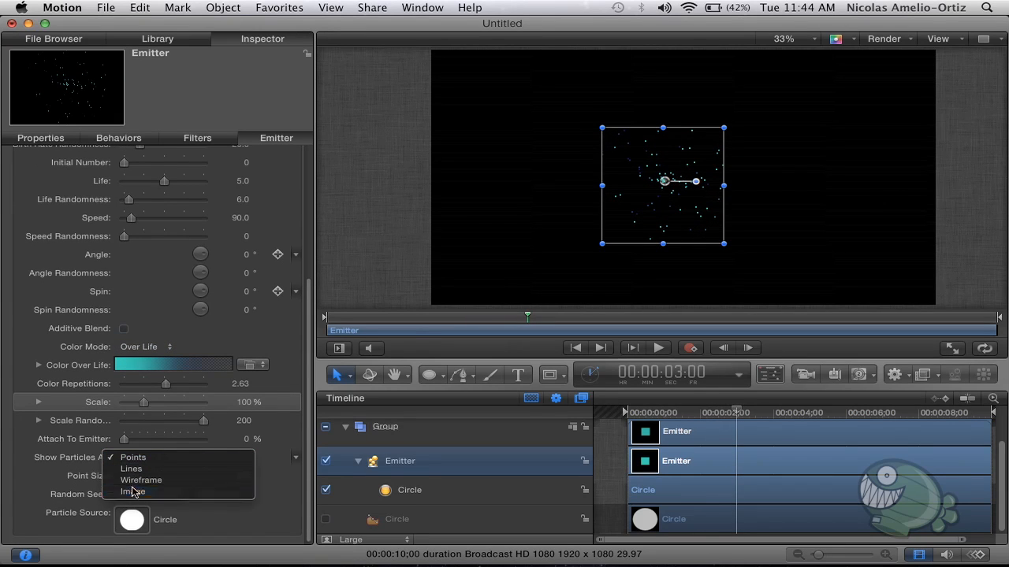
{"action": "left_click", "coordinate": [132, 491]}
{"action": "left_click_drag", "start_coordinate": [657, 422], "coordinate": [788, 432]}
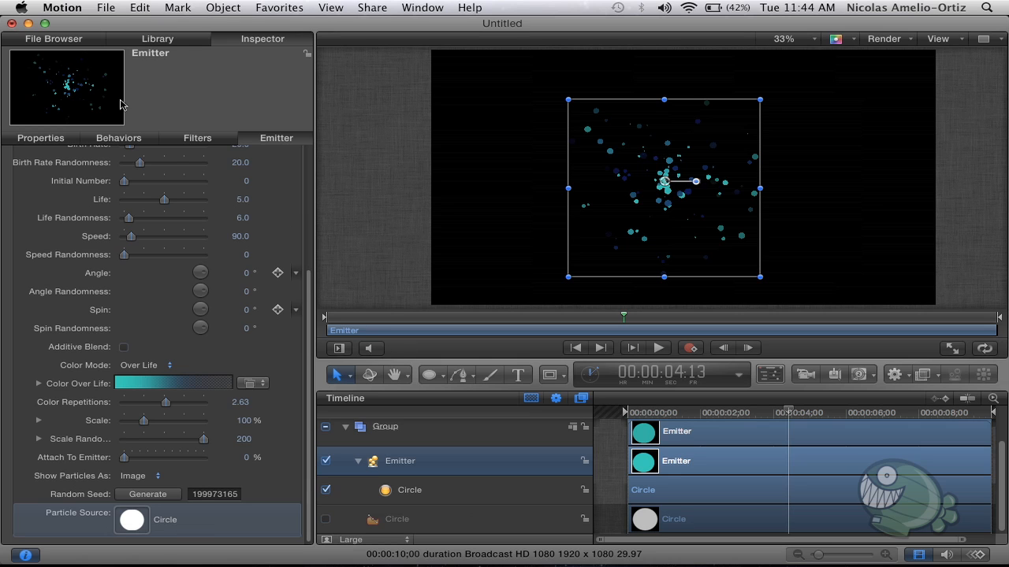
Step: Add Star.png from the Desktop folder to the Group and place its layer below the Emitter, above the hidden Circle
{"action": "left_click", "coordinate": [53, 39]}
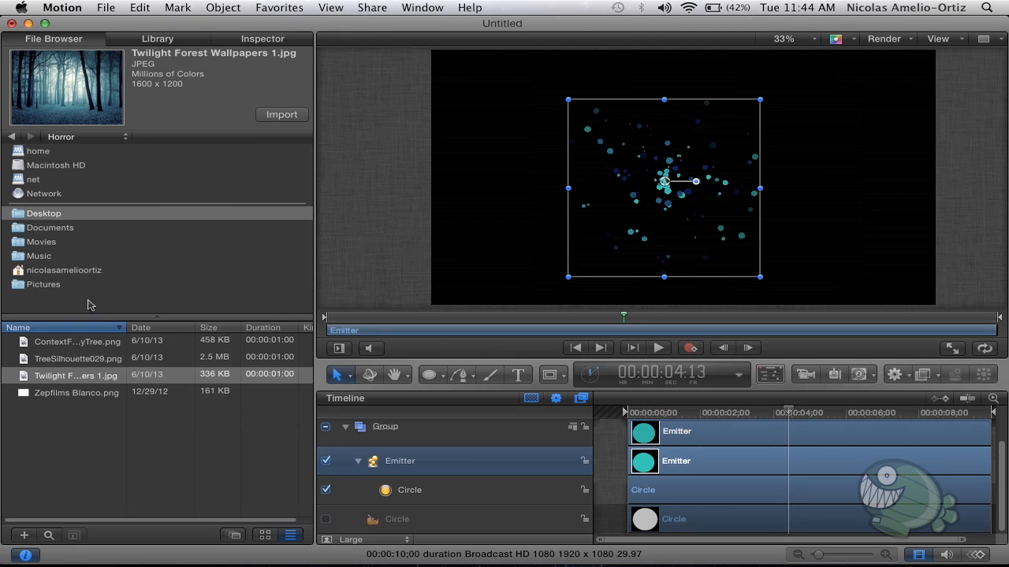
{"action": "left_click", "coordinate": [24, 216]}
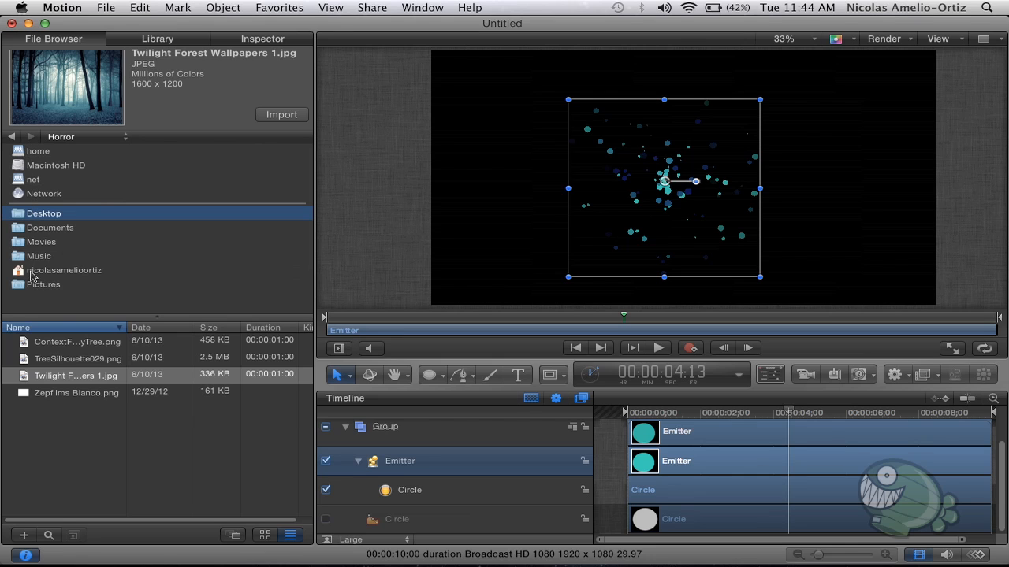
{"action": "left_click", "coordinate": [11, 137]}
{"action": "left_click", "coordinate": [11, 137]}
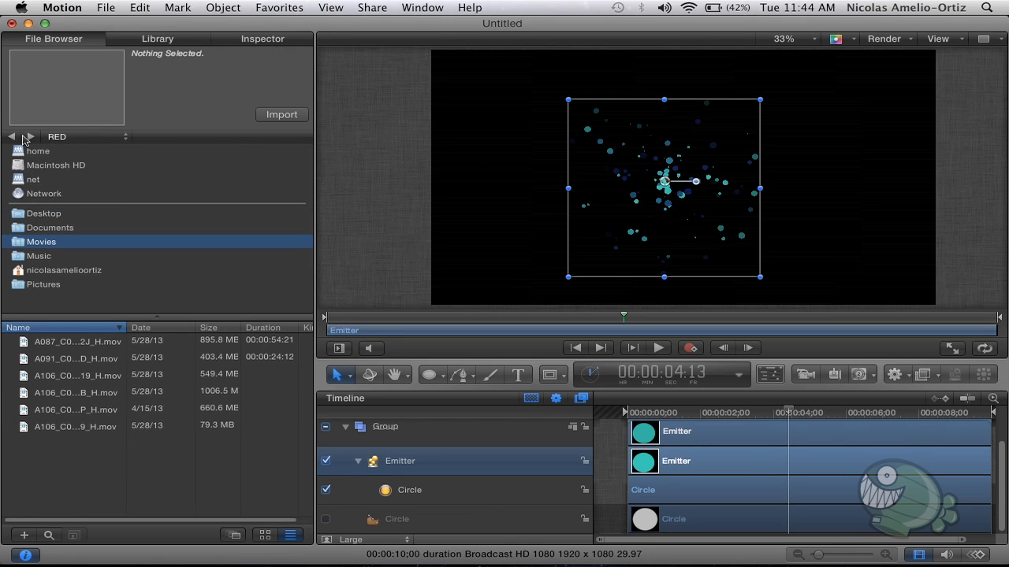
{"action": "left_click", "coordinate": [26, 137]}
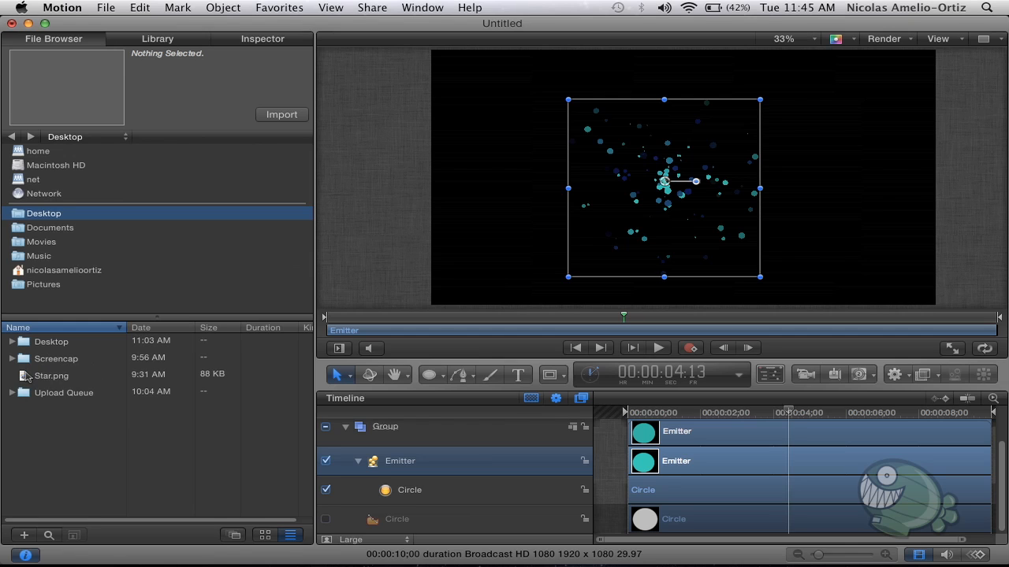
{"action": "left_click", "coordinate": [30, 376]}
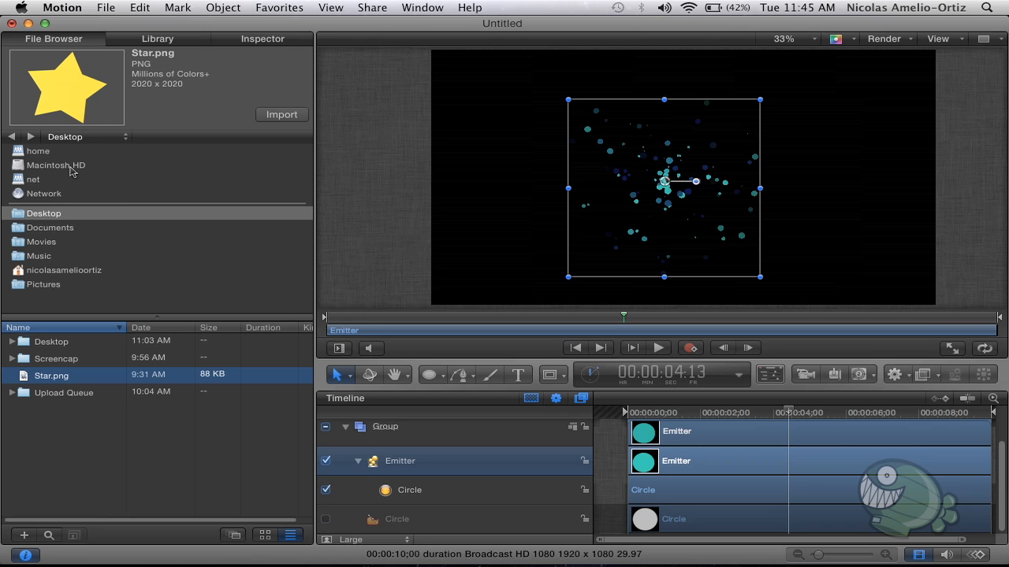
{"action": "left_click_drag", "start_coordinate": [16, 375], "coordinate": [394, 440]}
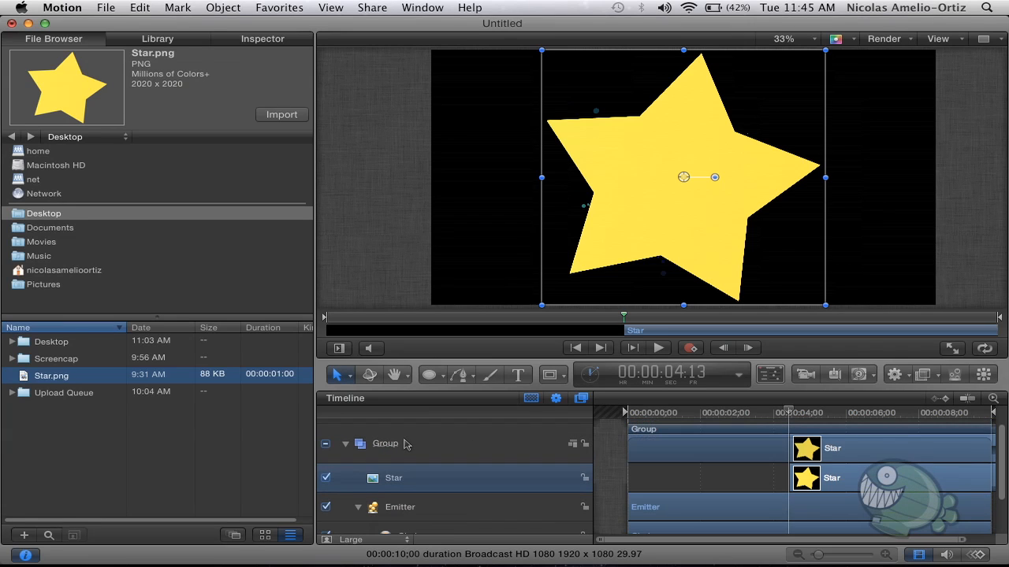
{"action": "scroll", "coordinate": [407, 457], "scroll_direction": "down", "scroll_amount": 2}
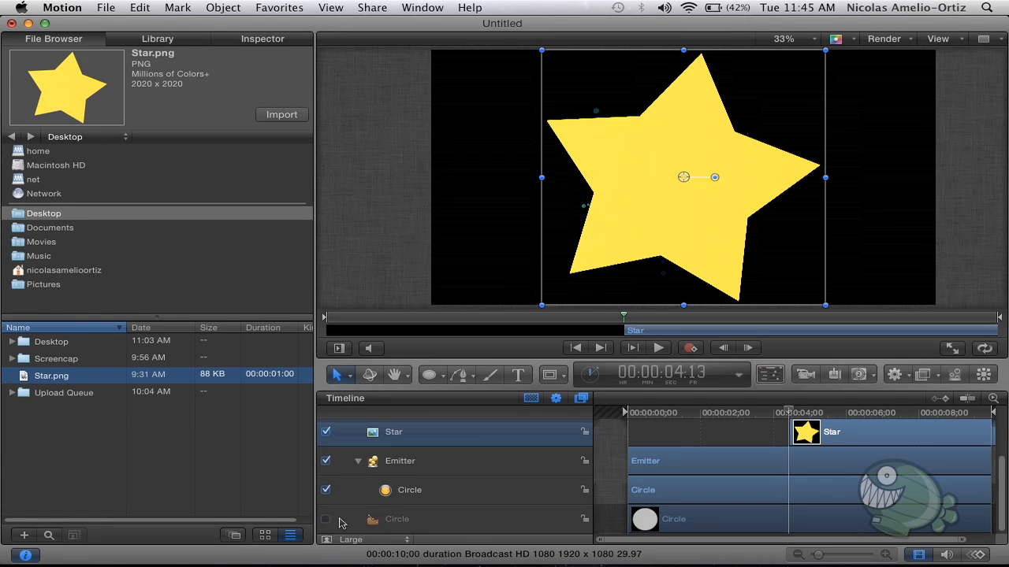
{"action": "left_click_drag", "start_coordinate": [379, 438], "coordinate": [364, 511]}
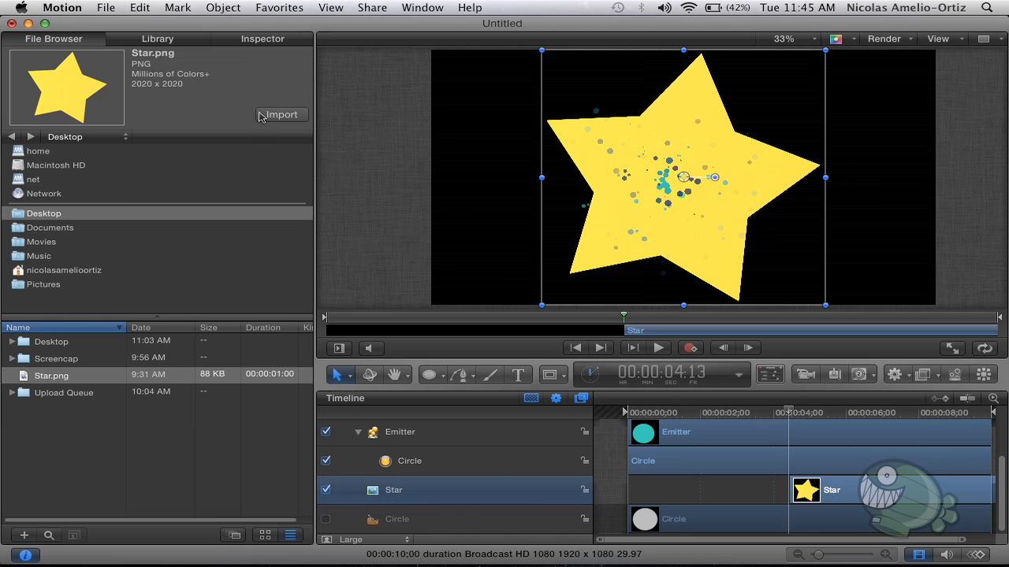
Step: Replace the Circle with the Star layer as the Emitter's particle source
{"action": "left_click", "coordinate": [240, 41]}
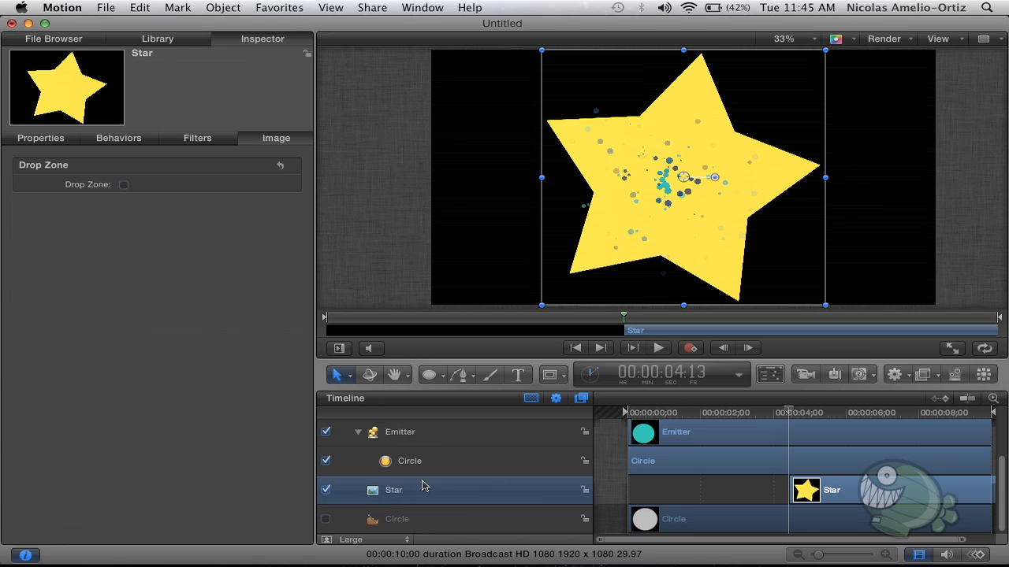
{"action": "left_click", "coordinate": [410, 439]}
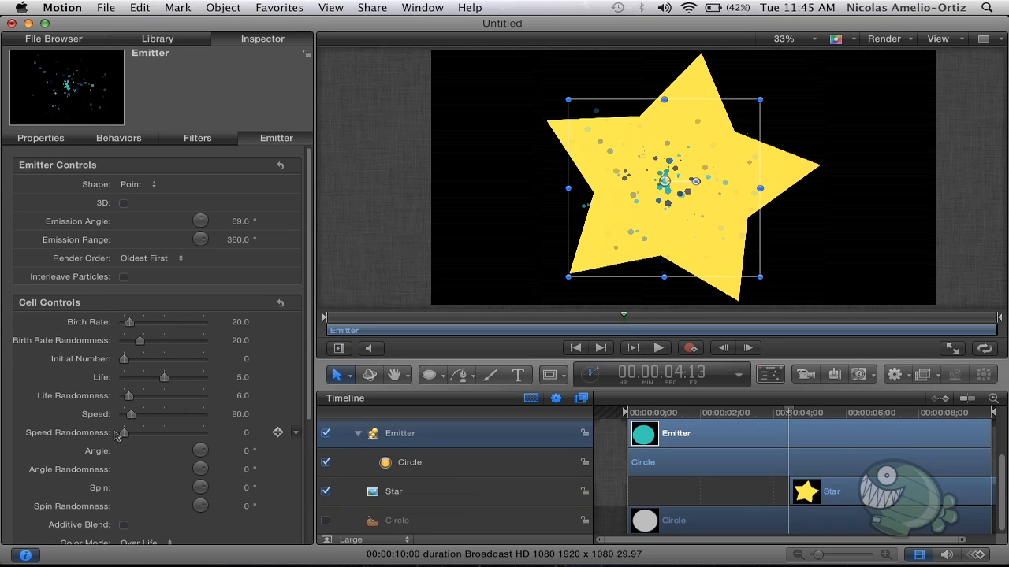
{"action": "scroll", "coordinate": [113, 438], "scroll_direction": "down", "scroll_amount": 3}
{"action": "scroll", "coordinate": [113, 438], "scroll_direction": "down", "scroll_amount": 2}
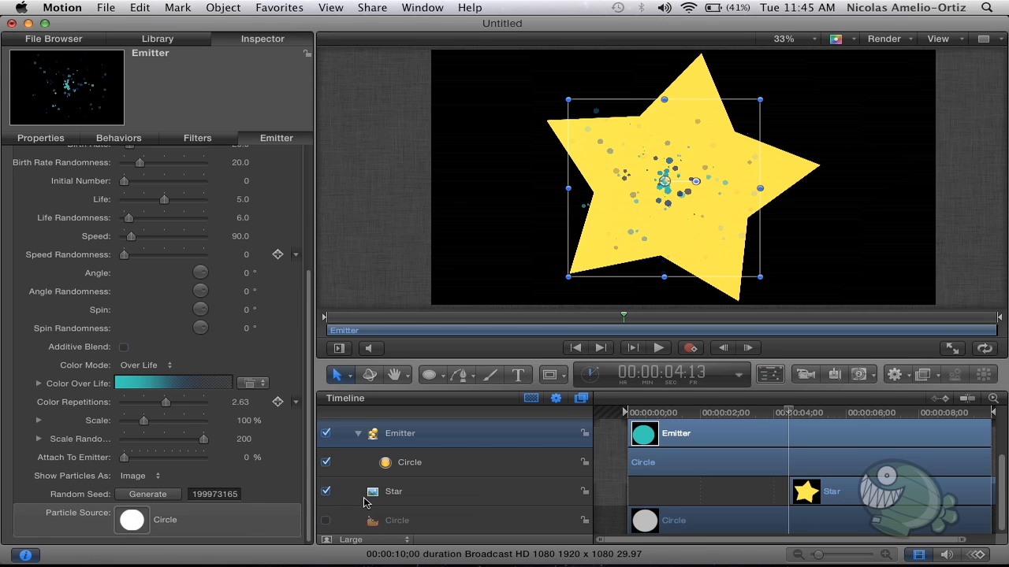
{"action": "left_click_drag", "start_coordinate": [378, 498], "coordinate": [132, 526]}
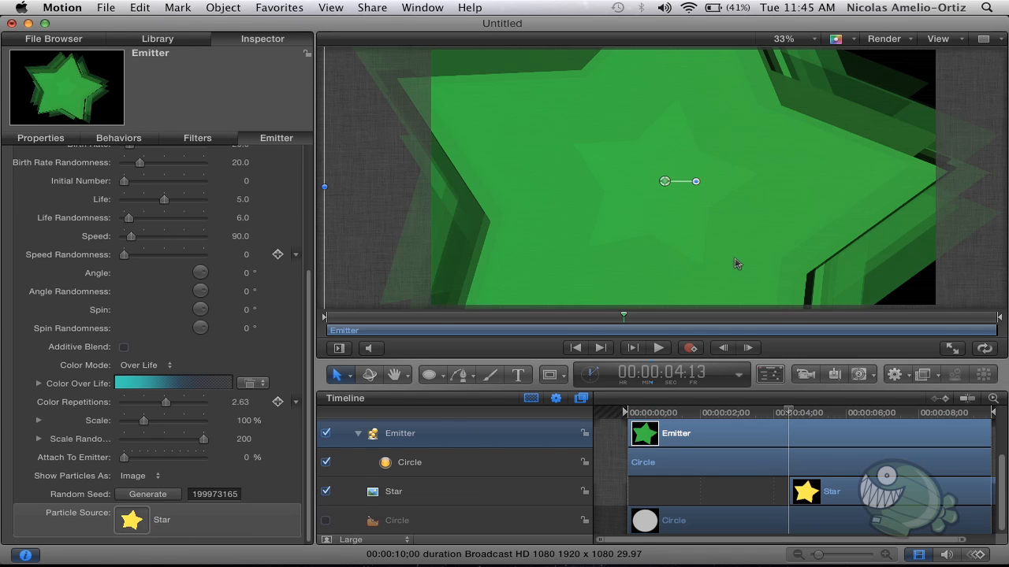
Step: Move the Star clip so it starts at the first frame and hide the Star layer
{"action": "left_click_drag", "start_coordinate": [643, 412], "coordinate": [626, 413]}
{"action": "left_click_drag", "start_coordinate": [834, 494], "coordinate": [643, 502]}
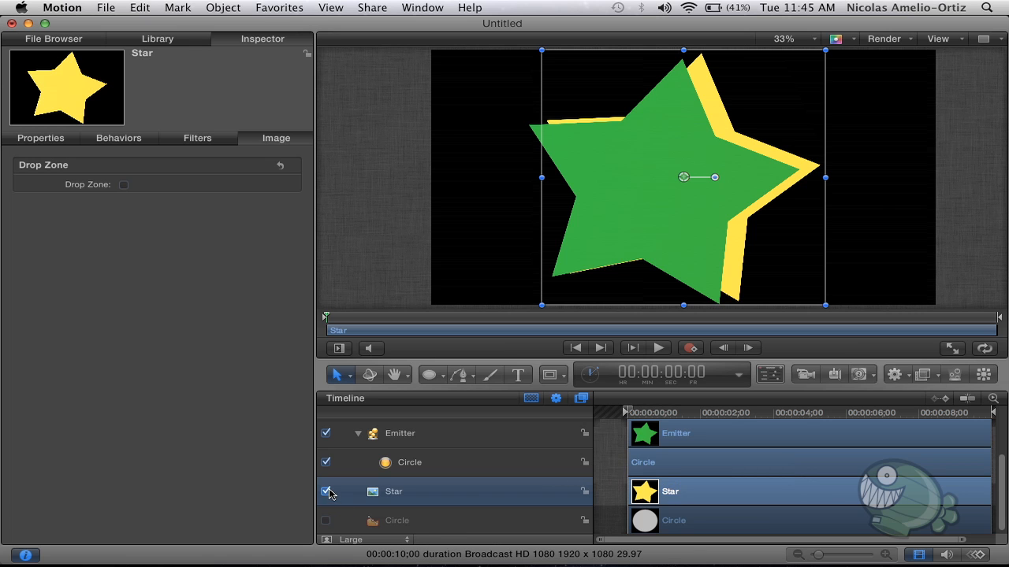
{"action": "left_click", "coordinate": [327, 491]}
Step: Preview the star particles from the first frame and scrub the playhead to 00:00:05;15
{"action": "key", "text": "space"}
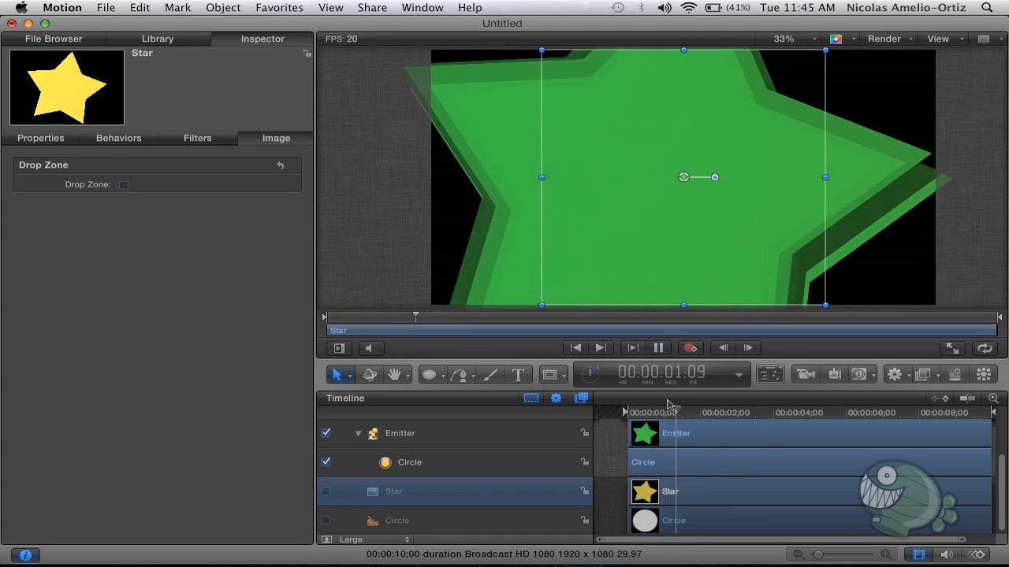
{"action": "key", "text": "space"}
{"action": "left_click_drag", "start_coordinate": [682, 412], "coordinate": [826, 429]}
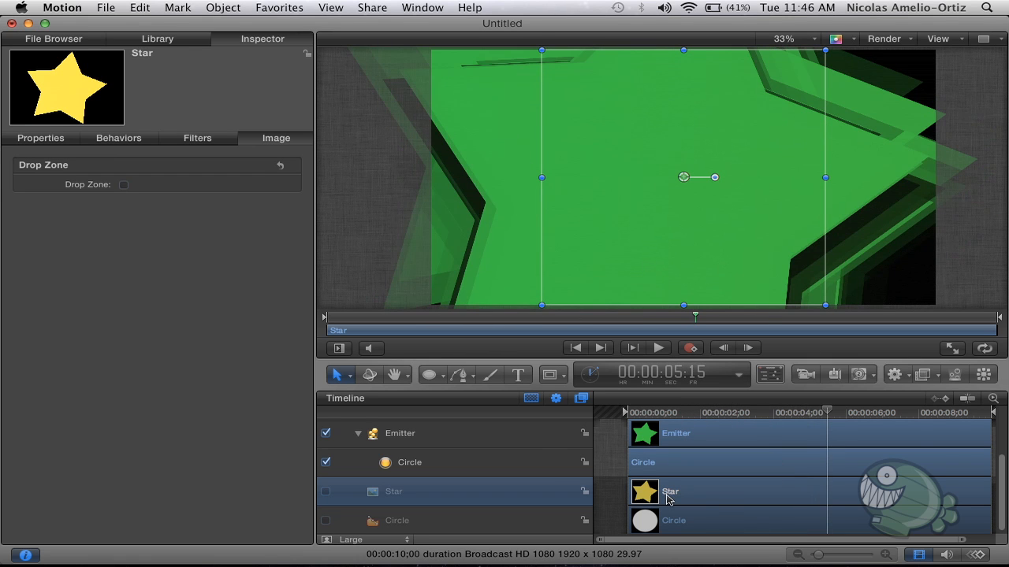
Step: Scale the Star layer down uniformly about its center to a small size, then select the Emitter to review its cell controls
{"action": "left_click_drag", "start_coordinate": [825, 50], "coordinate": [681, 177]}
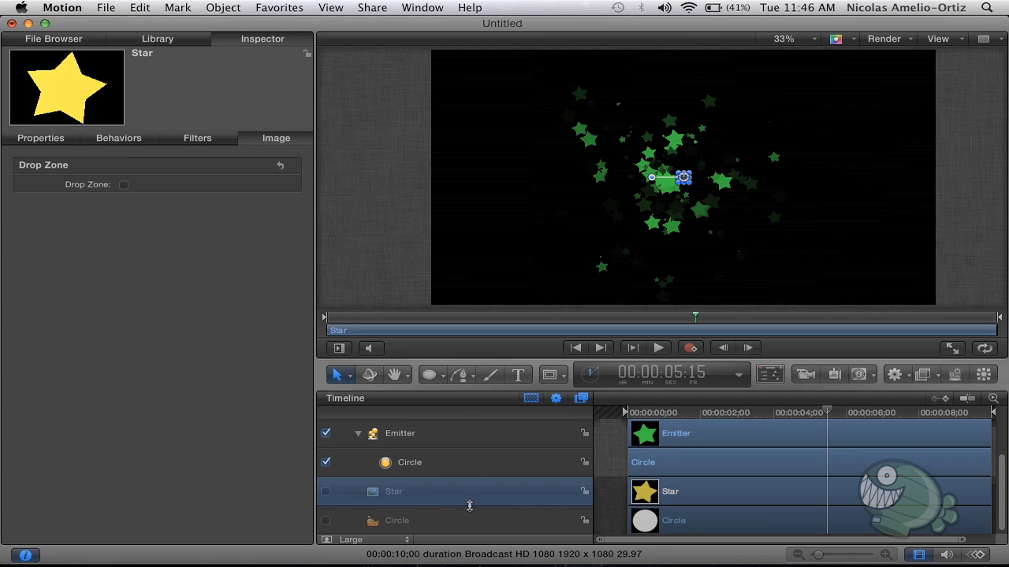
{"action": "left_click", "coordinate": [418, 439]}
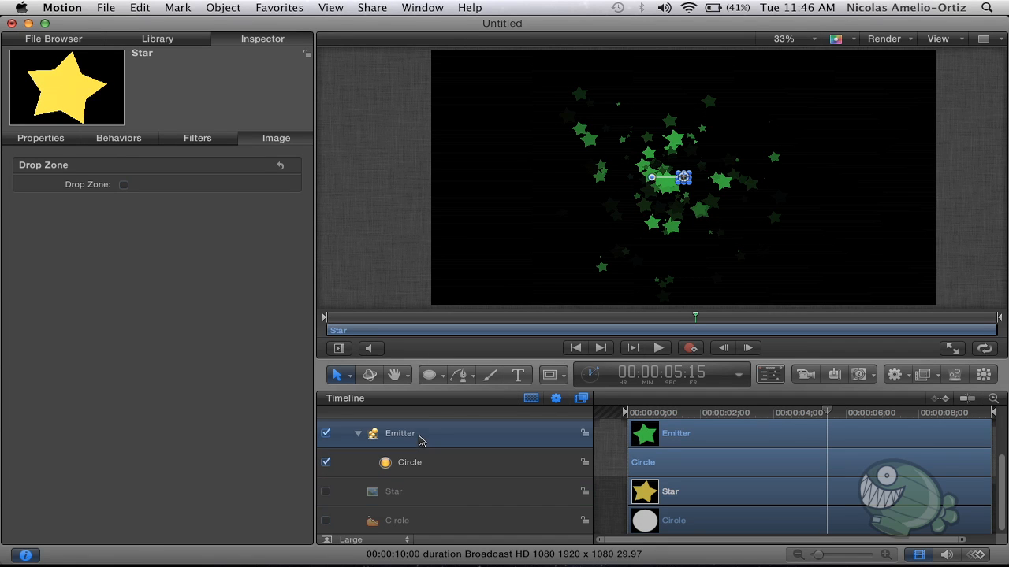
{"action": "scroll", "coordinate": [273, 475], "scroll_direction": "down", "scroll_amount": 4}
{"action": "scroll", "coordinate": [308, 513], "scroll_direction": "down", "scroll_amount": 4}
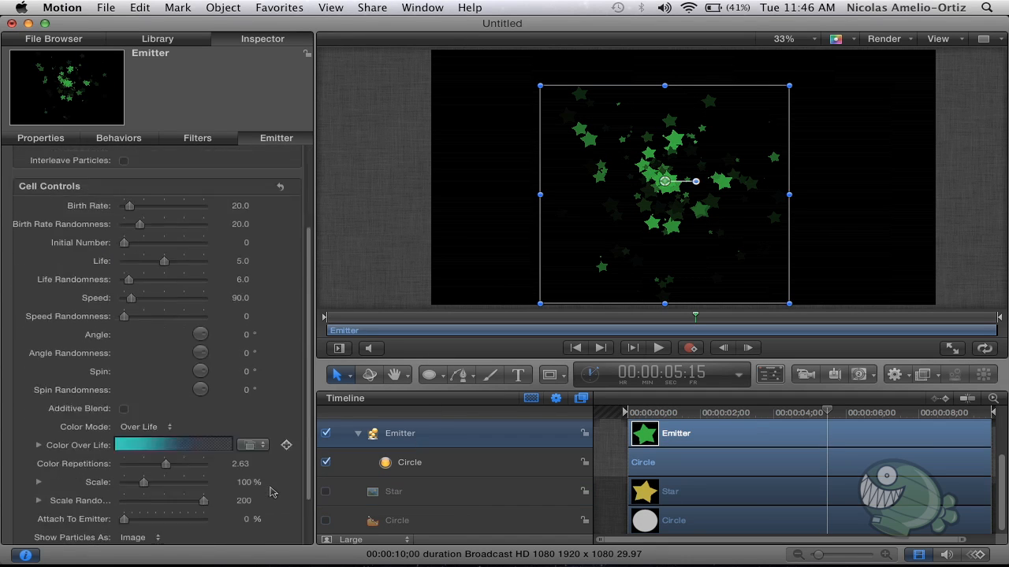
Step: Shrink the Star layer about its center once more, to less than half its size
{"action": "left_click", "coordinate": [416, 495]}
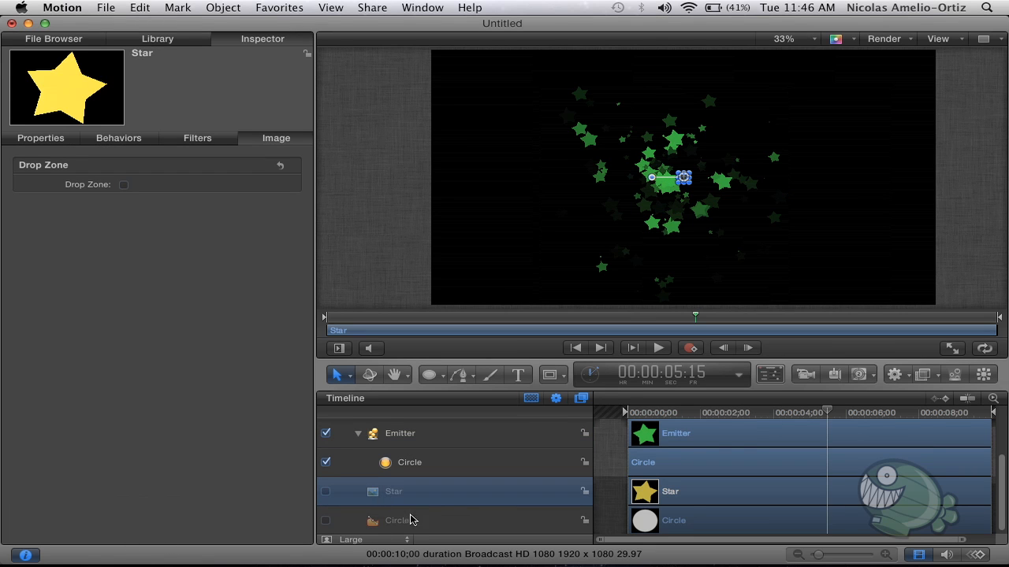
{"action": "key", "text": "alt+z"}
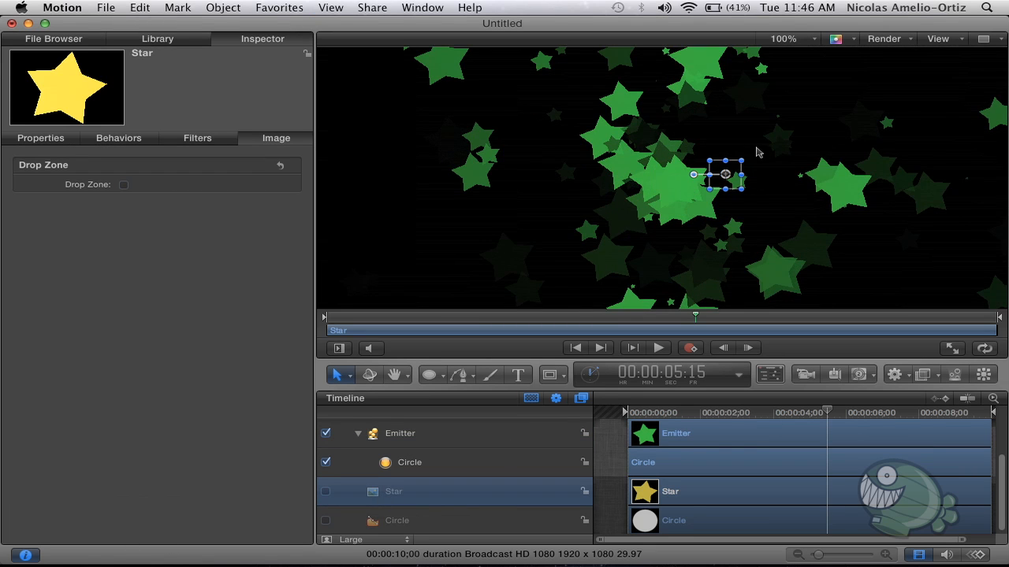
{"action": "left_click_drag", "start_coordinate": [742, 162], "coordinate": [726, 174]}
{"action": "key", "text": "super+z"}
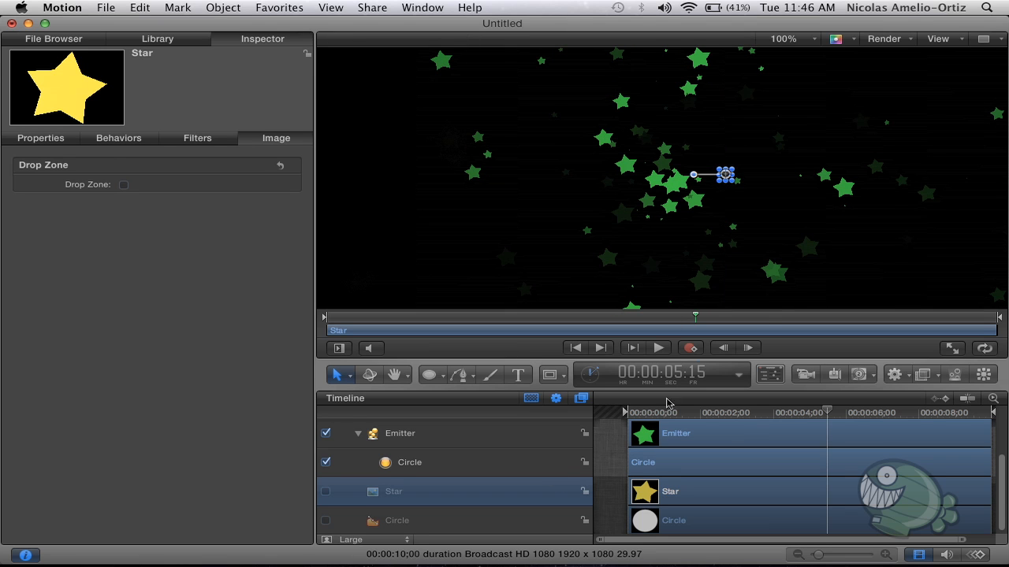
{"action": "key", "text": "shift+z"}
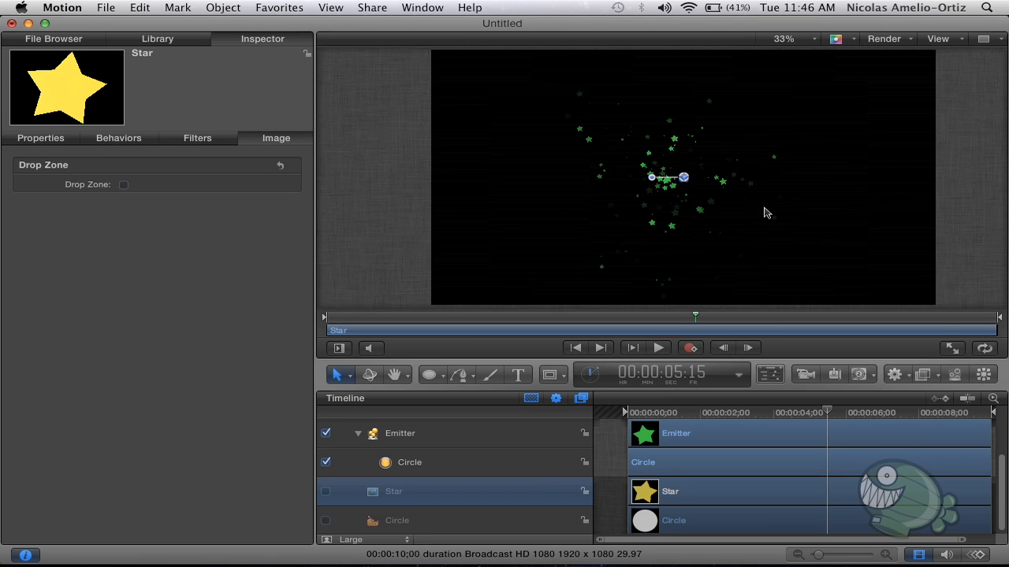
Step: Deselect everything, play the small star particles from the first frame to the end, and return to the start
{"action": "left_click", "coordinate": [914, 269]}
{"action": "key", "text": "Home"}
{"action": "key", "text": "space"}
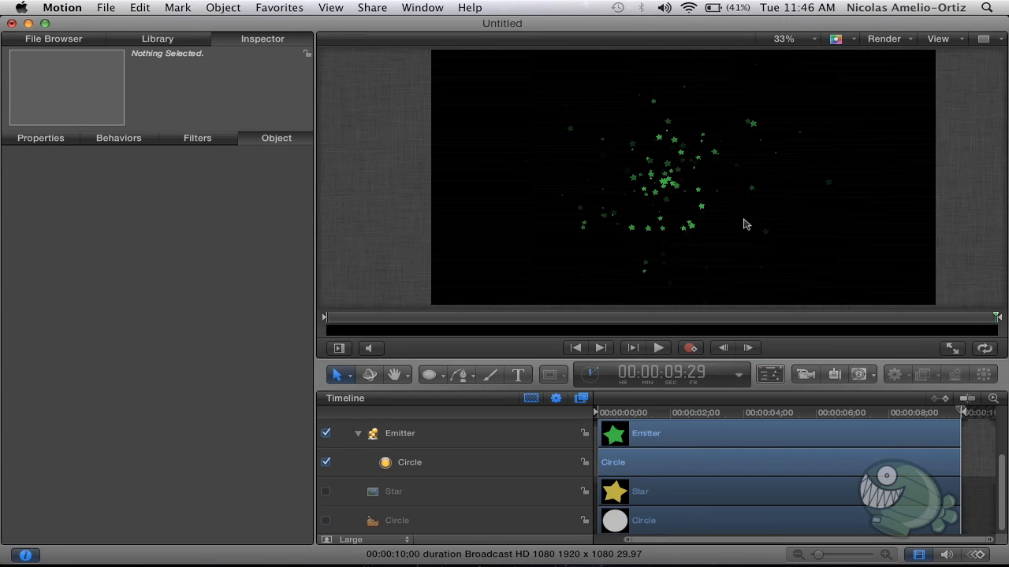
{"action": "left_click_drag", "start_coordinate": [613, 414], "coordinate": [574, 416]}
Step: Apply the Hue/Saturation color correction filter to the Star layer and set its Saturation to -1.0
{"action": "left_click", "coordinate": [665, 498]}
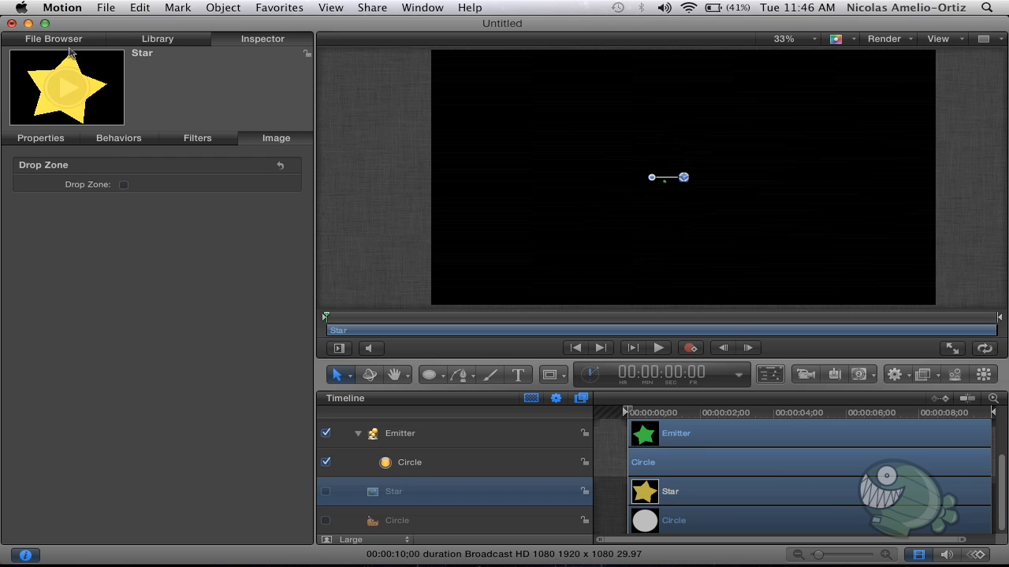
{"action": "left_click", "coordinate": [157, 39]}
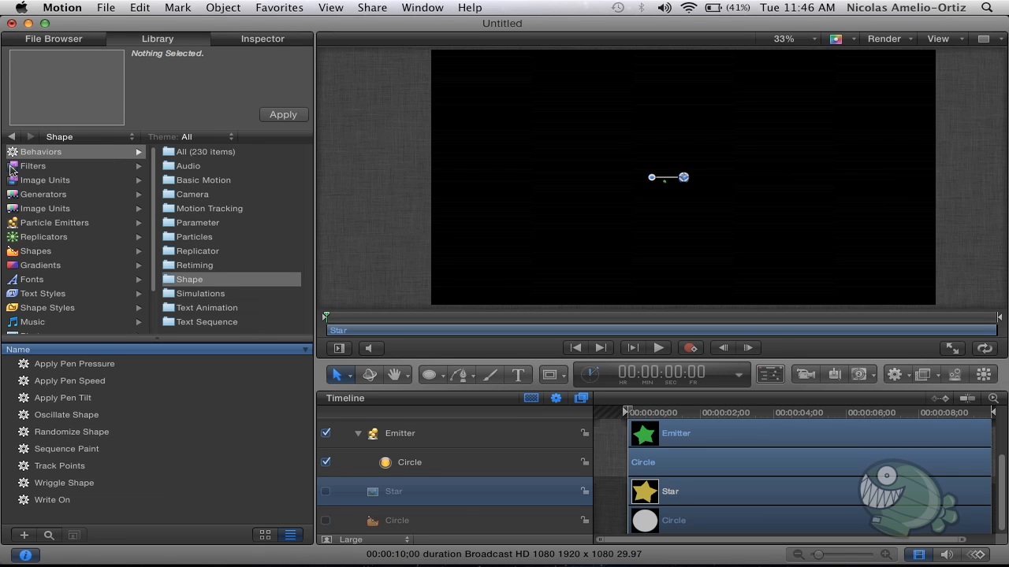
{"action": "left_click", "coordinate": [11, 168]}
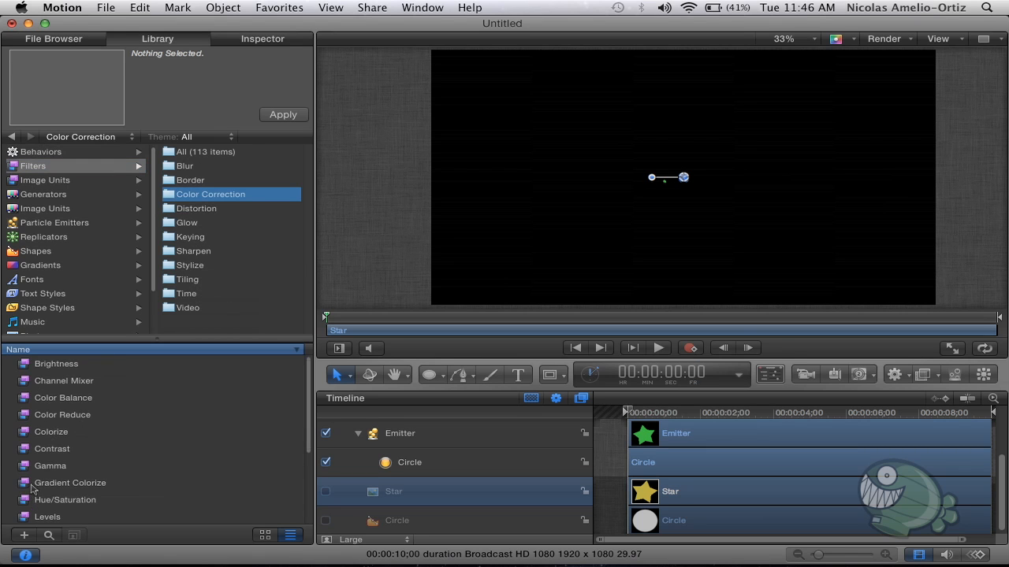
{"action": "left_click_drag", "start_coordinate": [23, 501], "coordinate": [401, 498]}
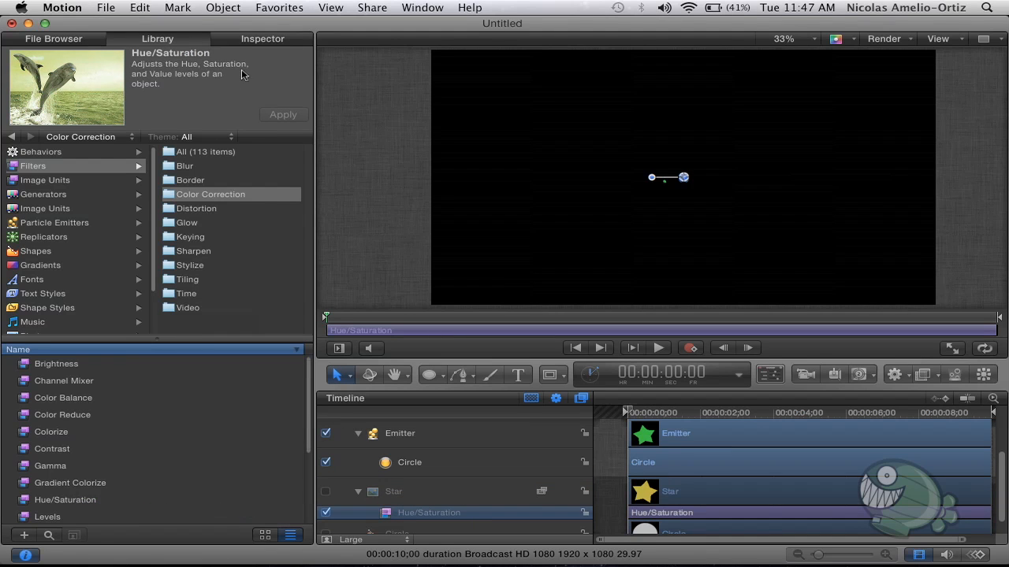
{"action": "left_click", "coordinate": [242, 44]}
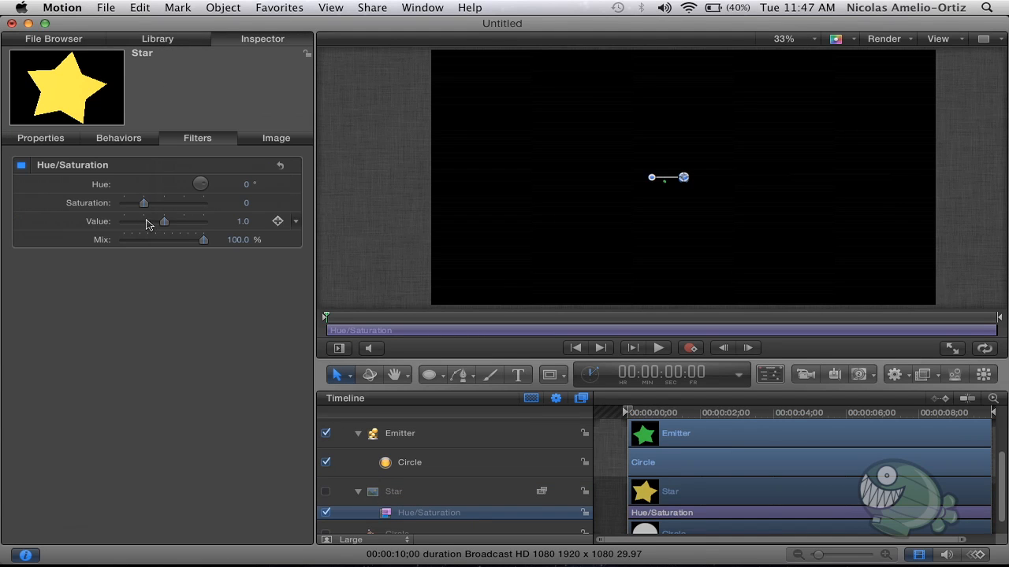
{"action": "left_click_drag", "start_coordinate": [143, 206], "coordinate": [3, 215]}
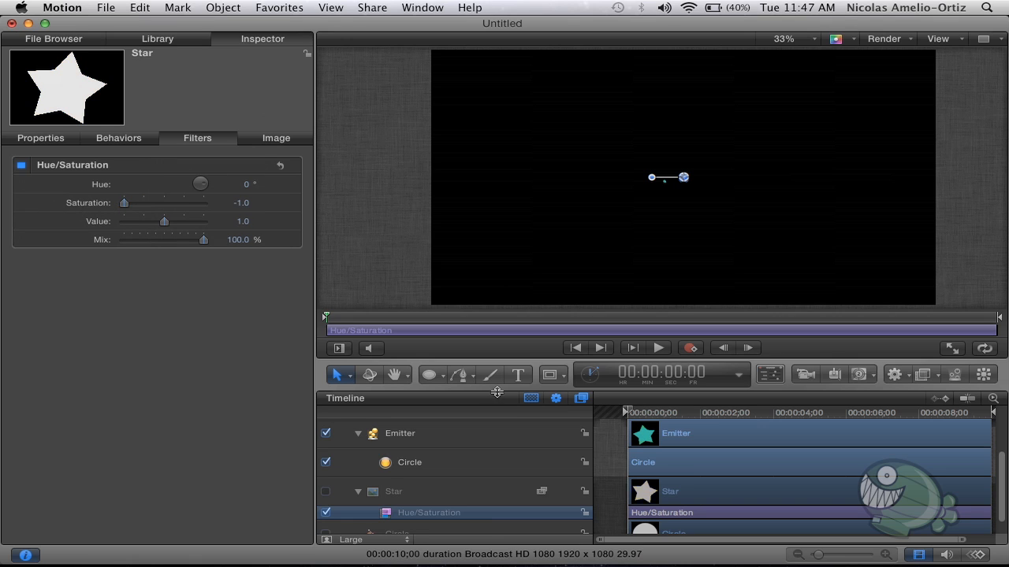
Step: Play the desaturated star particles with nothing selected and stop at 00:00:04;22
{"action": "left_click", "coordinate": [651, 436]}
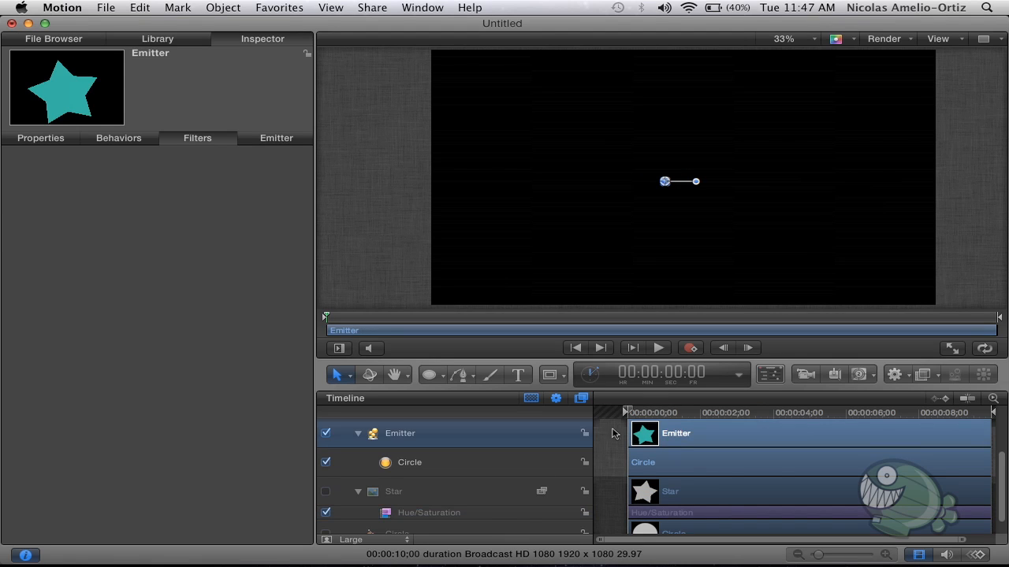
{"action": "left_click", "coordinate": [484, 247]}
{"action": "key", "text": "space"}
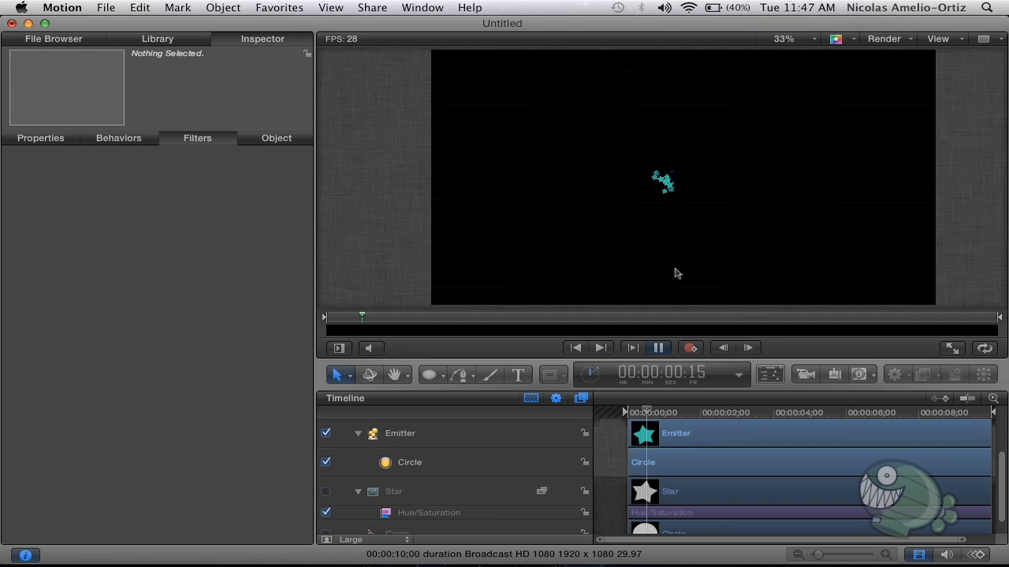
{"action": "key", "text": "space"}
Step: Collapse the Star layer's filter list and replay the particle animation from the first frame with nothing selected
{"action": "left_click", "coordinate": [642, 492]}
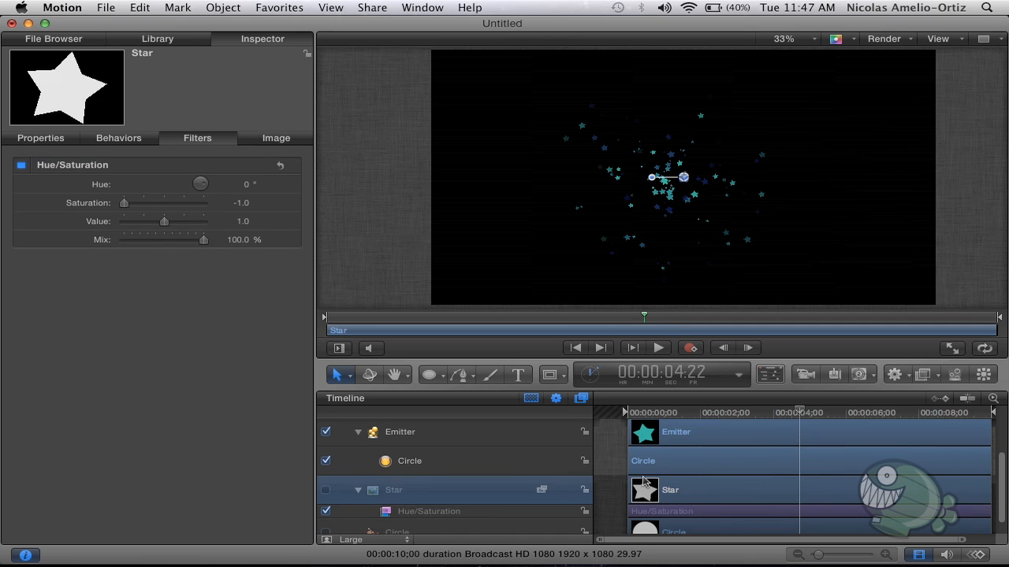
{"action": "left_click", "coordinate": [360, 491]}
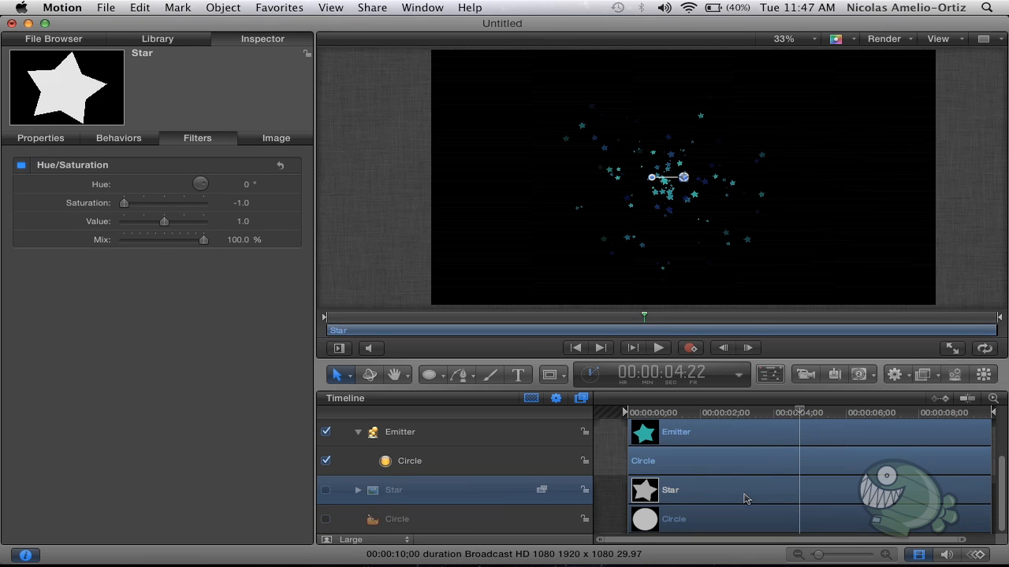
{"action": "left_click", "coordinate": [401, 441]}
{"action": "left_click_drag", "start_coordinate": [646, 413], "coordinate": [628, 413]}
{"action": "key", "text": "space"}
{"action": "left_click", "coordinate": [400, 250]}
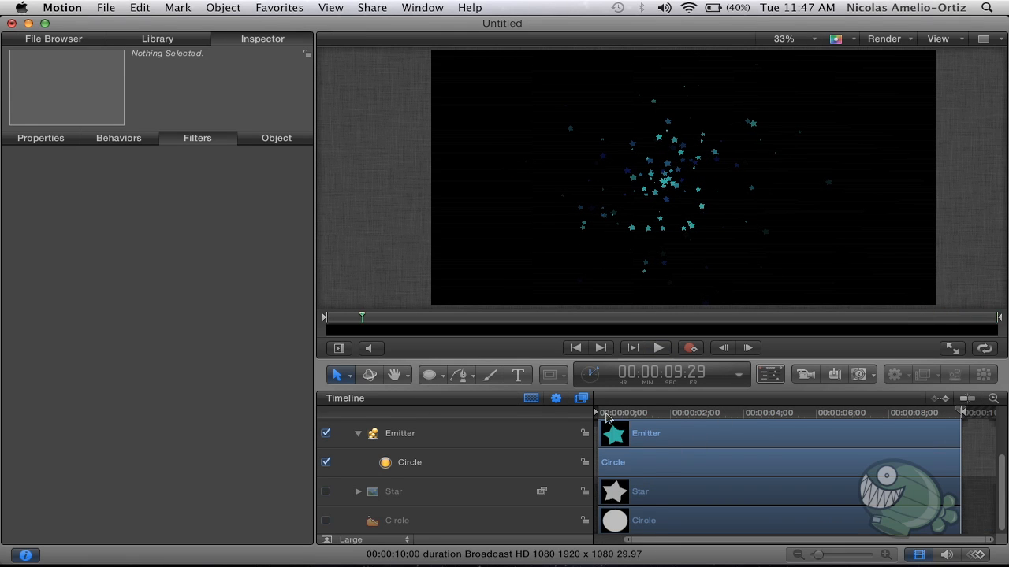
{"action": "left_click_drag", "start_coordinate": [617, 415], "coordinate": [580, 412]}
{"action": "key", "text": "space"}
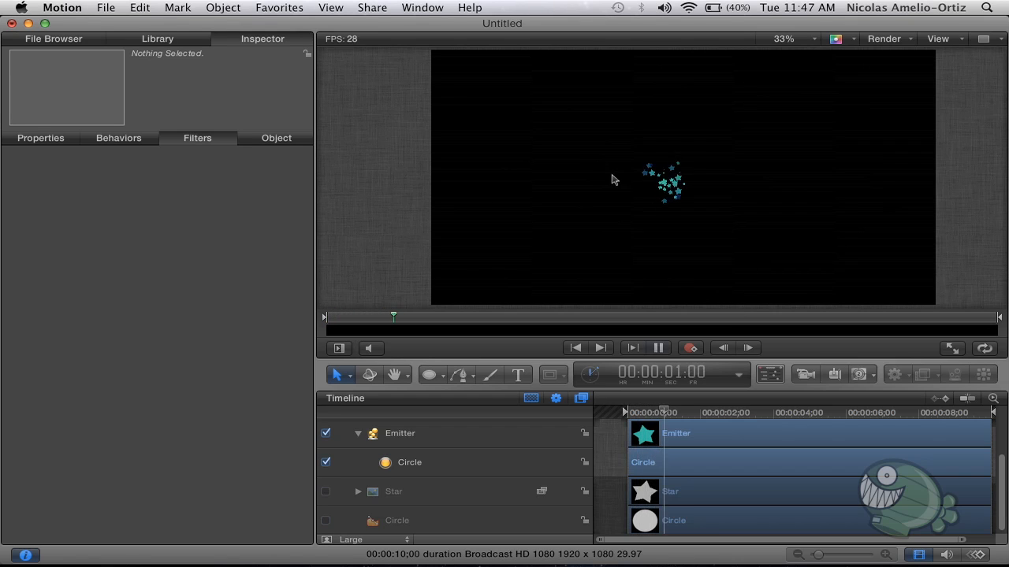
Step: Stop the playback, collapse the group holding the emitter, Star and Circle layers, and delete that group
{"action": "key", "text": "space"}
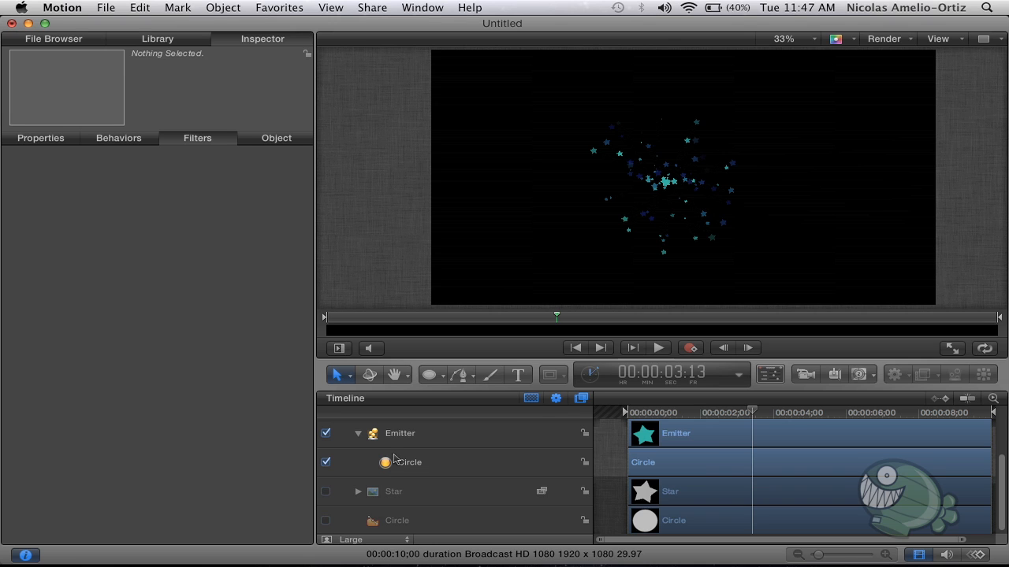
{"action": "scroll", "coordinate": [394, 459], "scroll_direction": "up", "scroll_amount": 3}
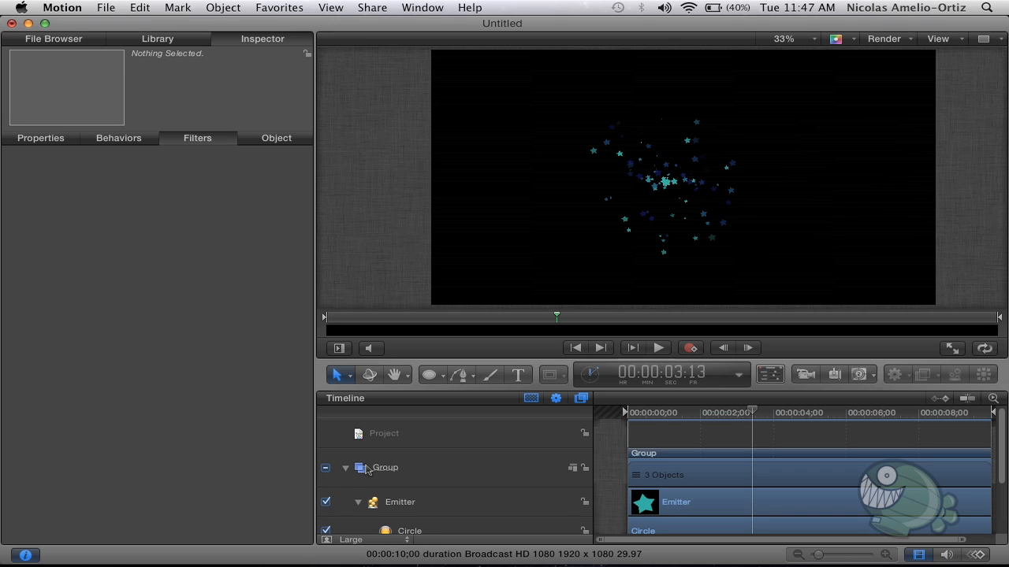
{"action": "left_click", "coordinate": [346, 470]}
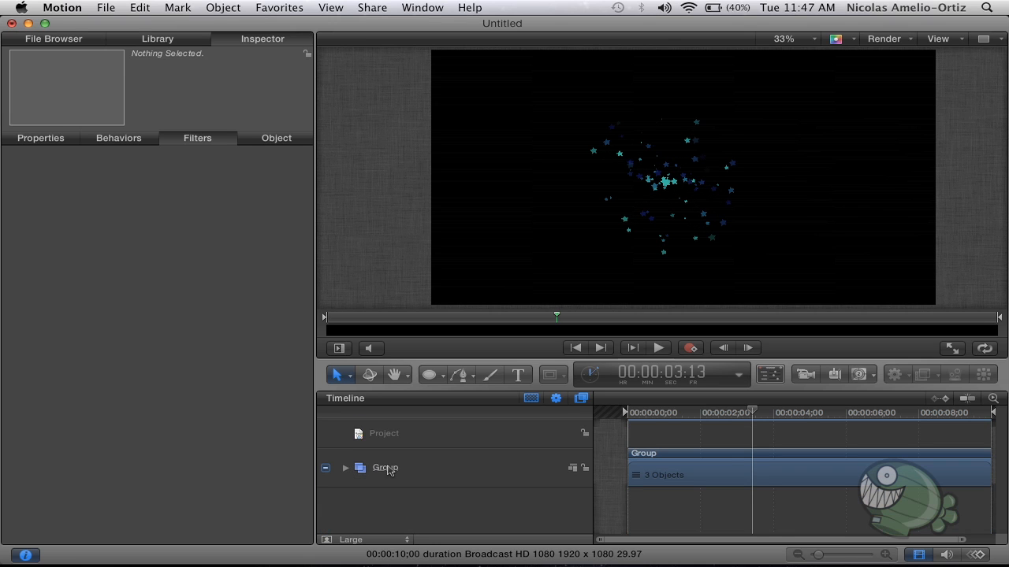
{"action": "left_click_drag", "start_coordinate": [651, 420], "coordinate": [990, 403]}
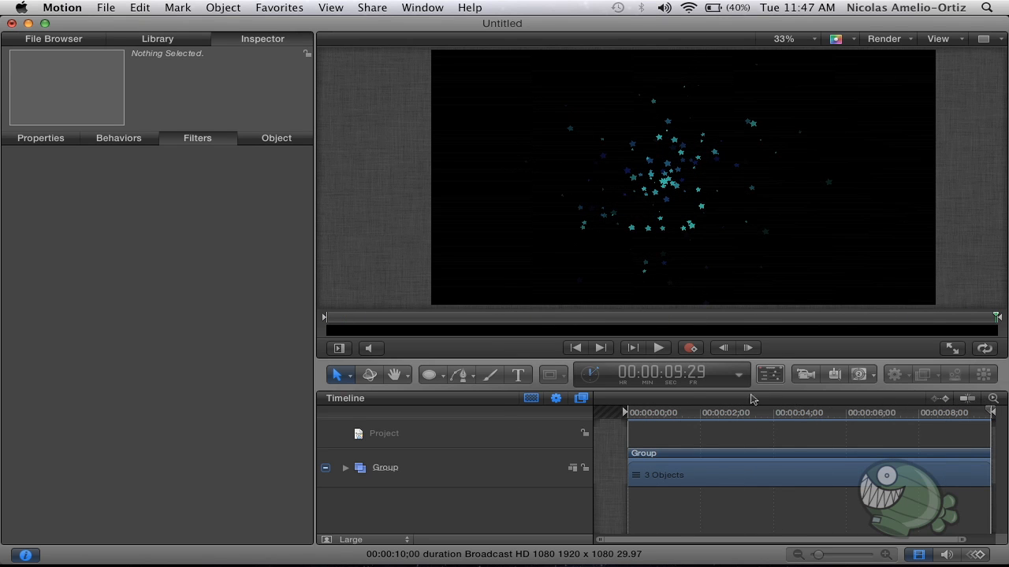
{"action": "left_click", "coordinate": [408, 477]}
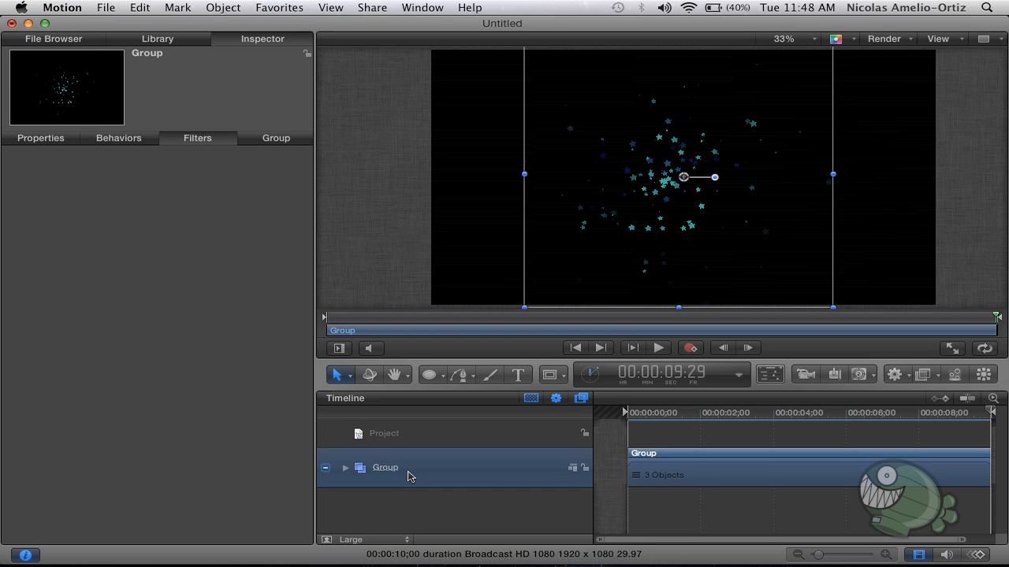
{"action": "key", "text": "Delete"}
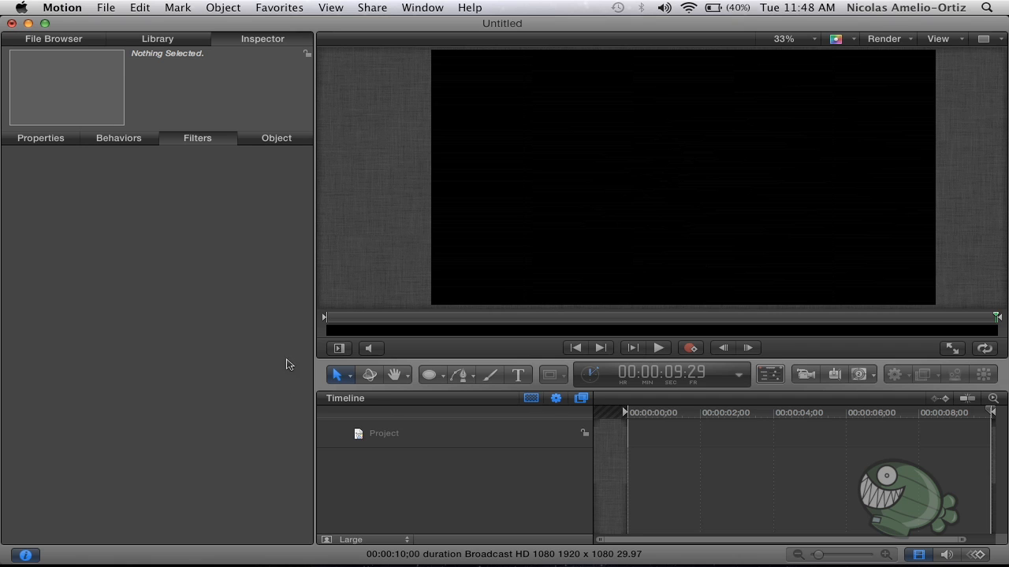
Step: Add the Corona preset from the library's Pyro particle emitters to the empty project
{"action": "left_click", "coordinate": [178, 38]}
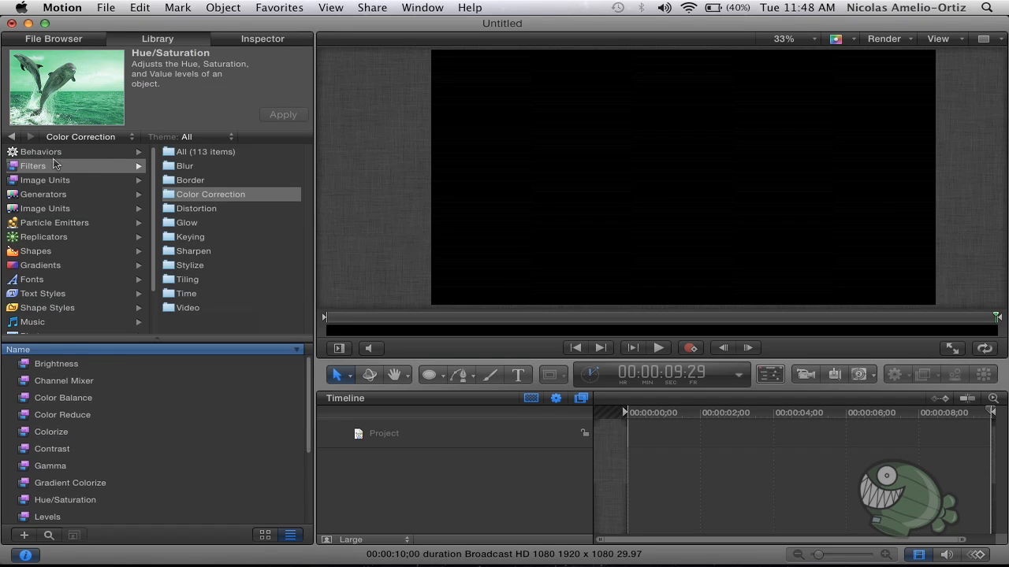
{"action": "left_click", "coordinate": [132, 152]}
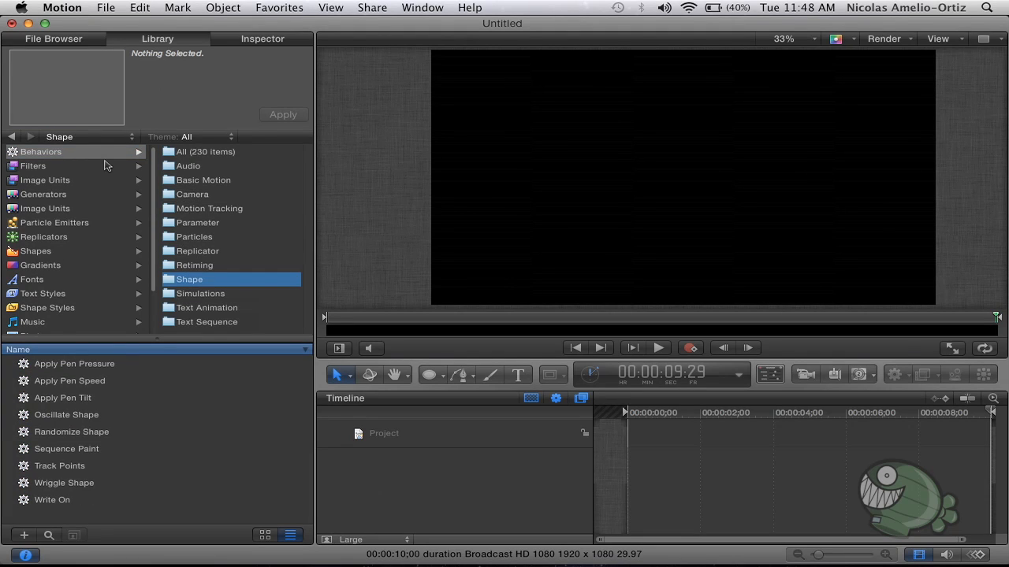
{"action": "left_click", "coordinate": [34, 223]}
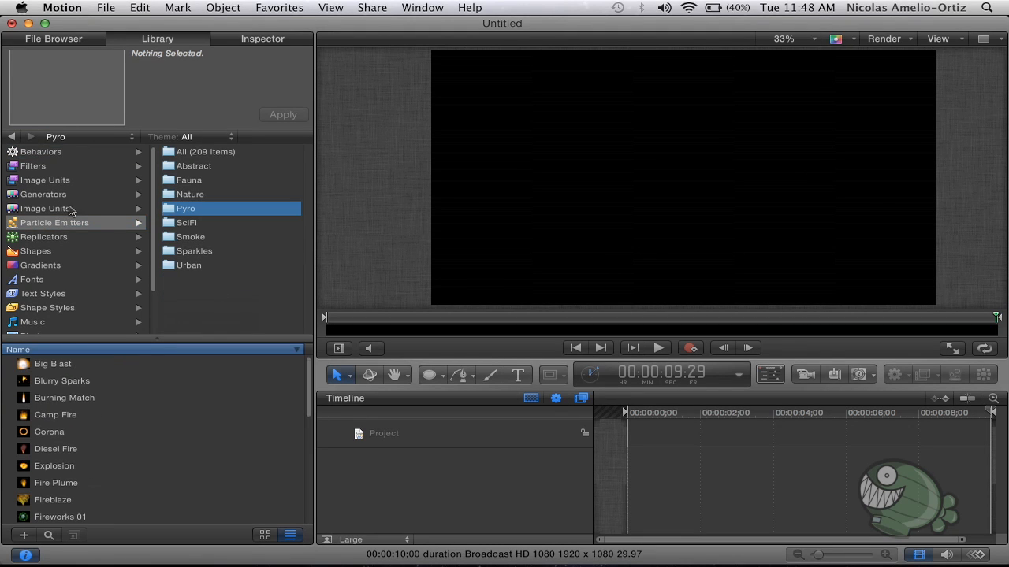
{"action": "left_click", "coordinate": [171, 157]}
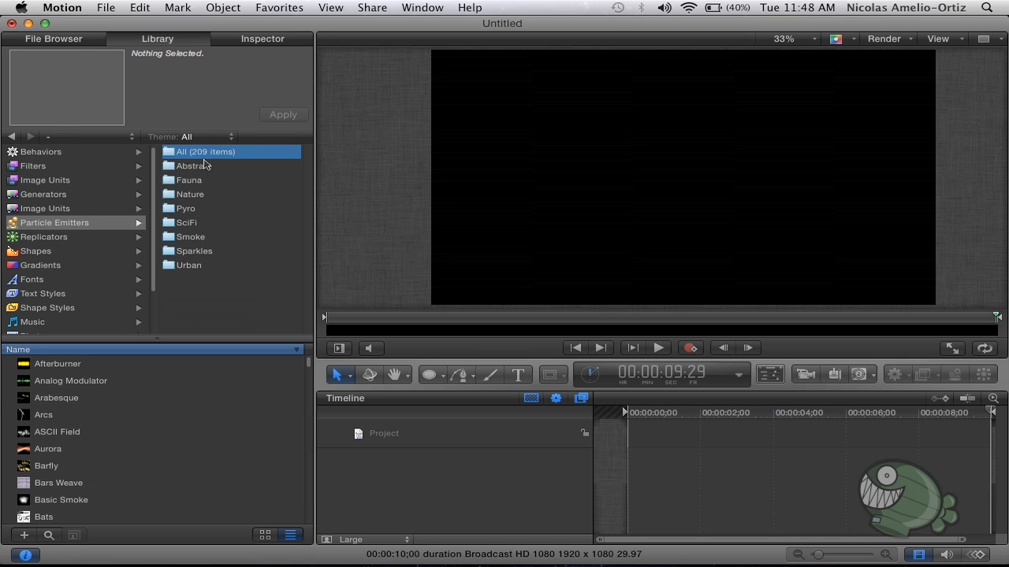
{"action": "left_click", "coordinate": [185, 209]}
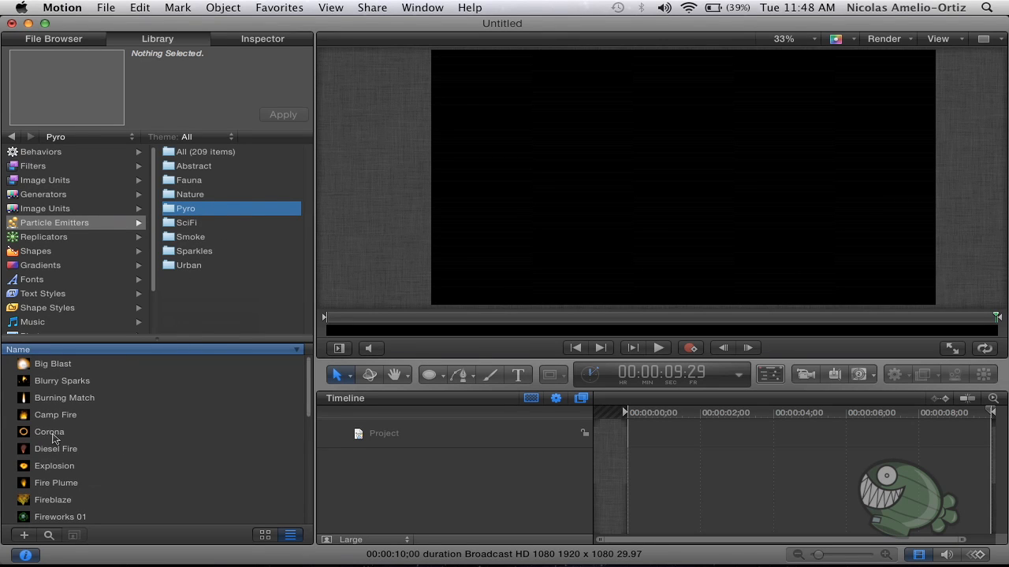
{"action": "left_click_drag", "start_coordinate": [28, 434], "coordinate": [434, 479]}
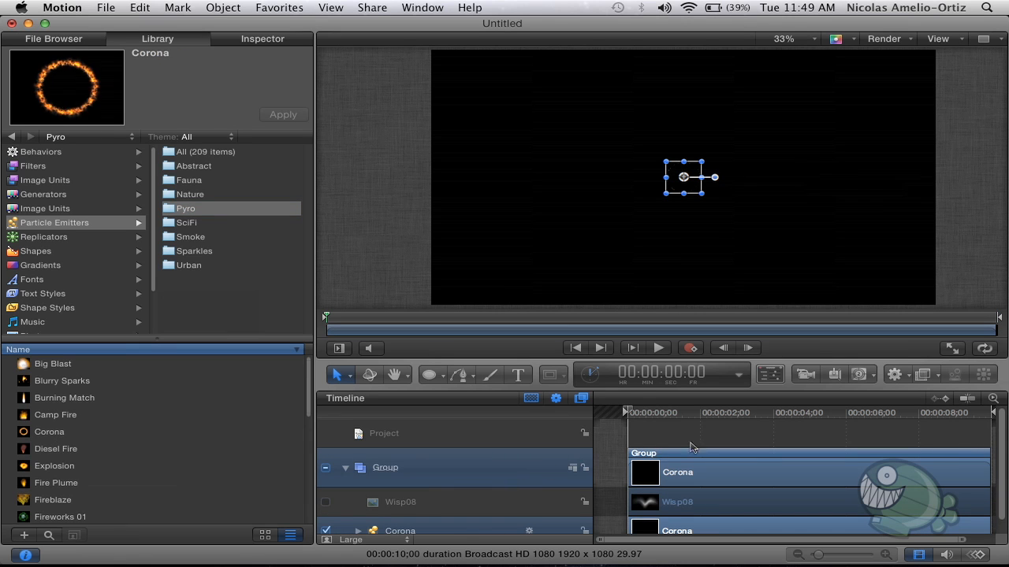
Step: Deselect everything and play the Corona emitter's animation
{"action": "left_click", "coordinate": [615, 431]}
{"action": "key", "text": "space"}
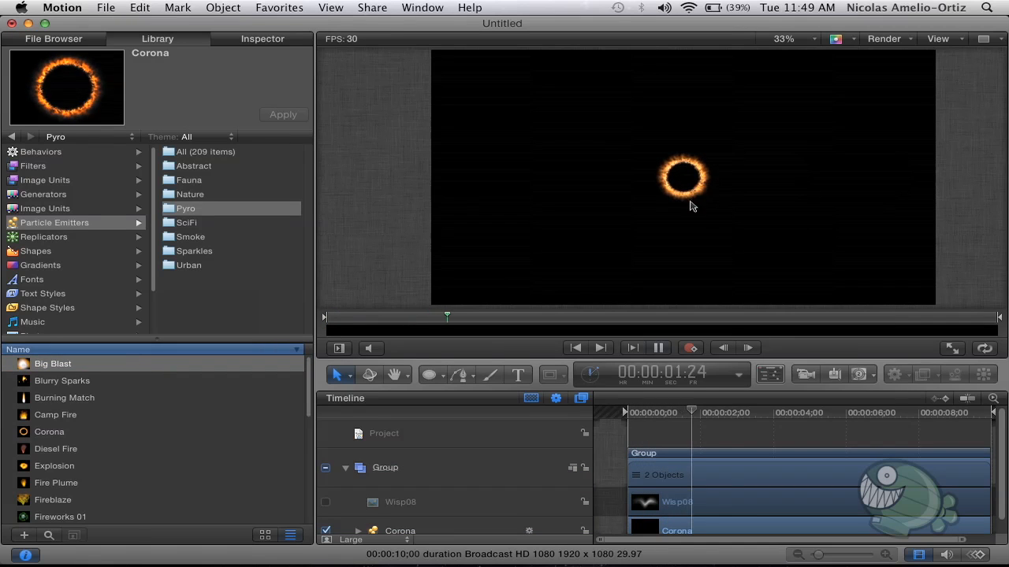
{"action": "key", "text": "space"}
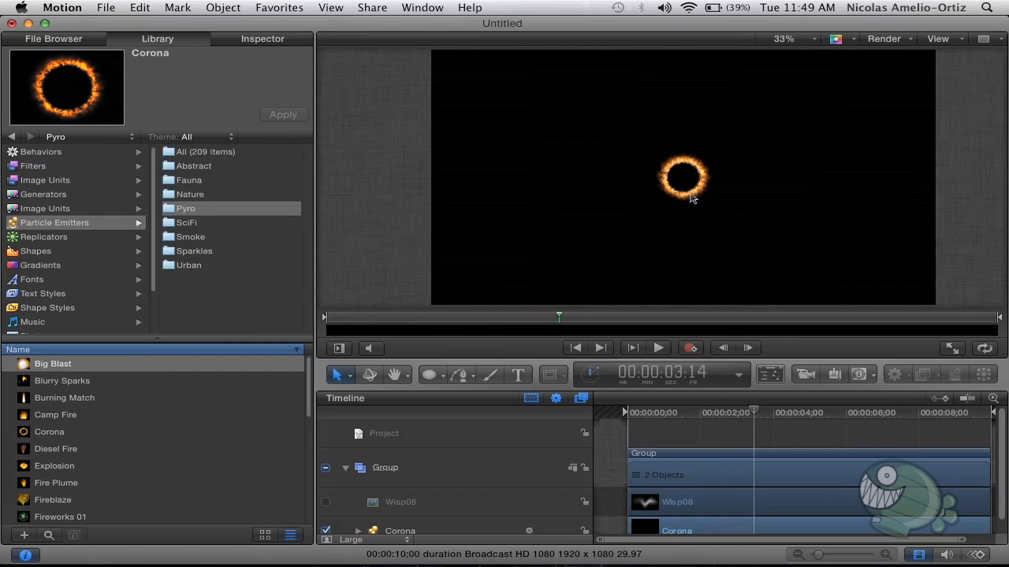
{"action": "key", "text": "space"}
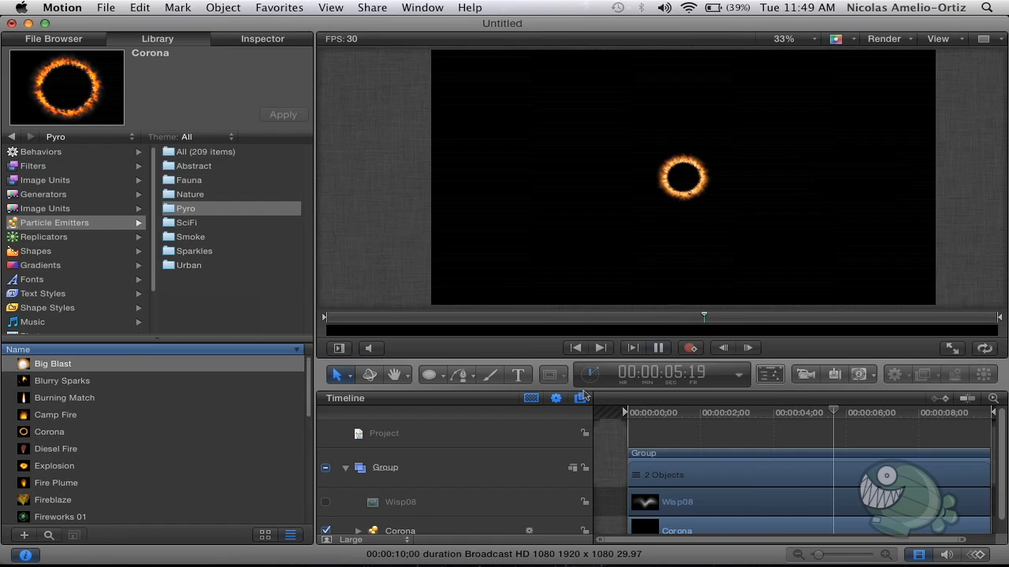
Step: Enlarge the Corona emitter on the canvas until its fire ring nearly fills the frame height
{"action": "scroll", "coordinate": [409, 503], "scroll_direction": "down", "scroll_amount": 2}
{"action": "left_click", "coordinate": [427, 518]}
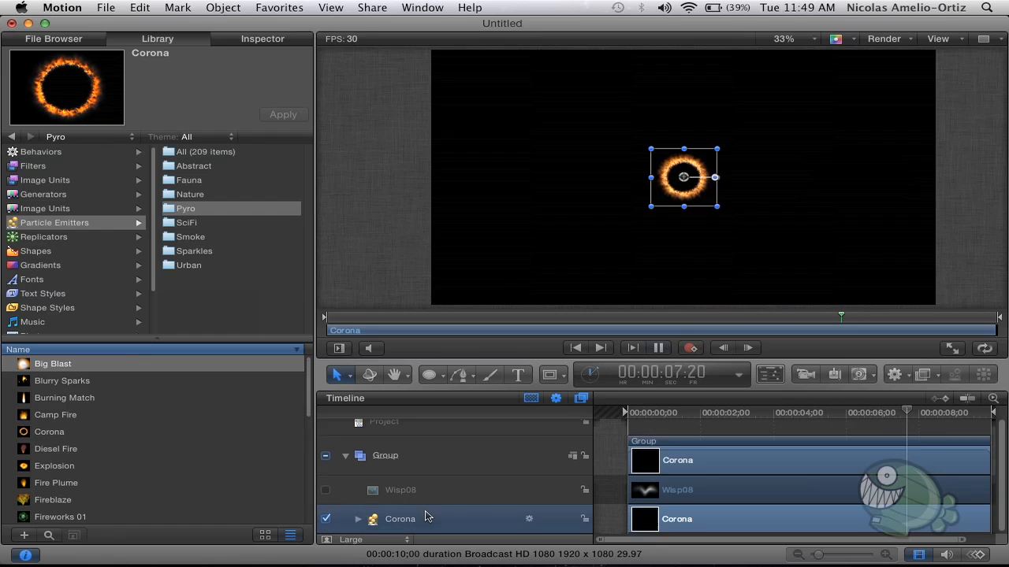
{"action": "key", "text": "space"}
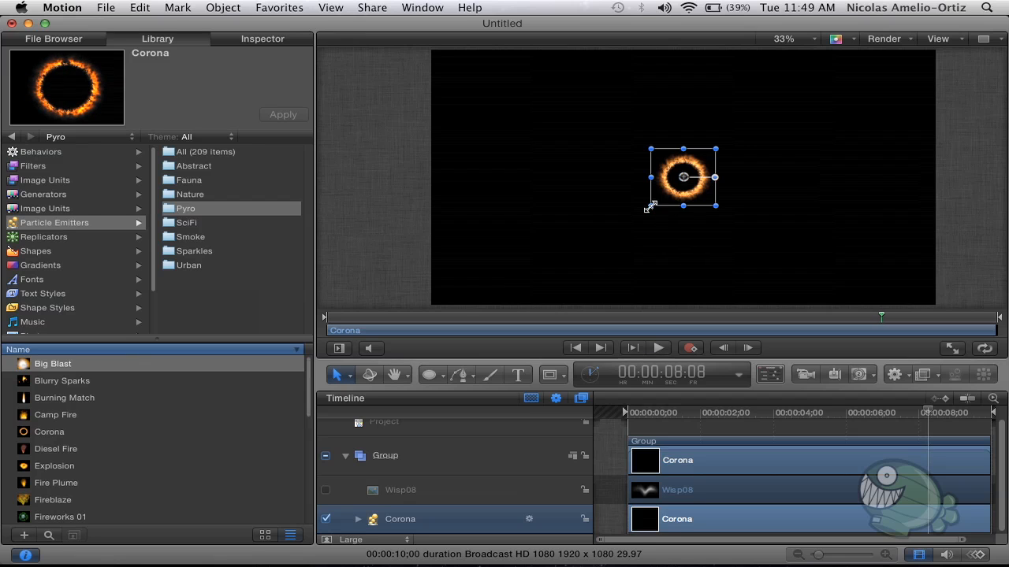
{"action": "left_click_drag", "start_coordinate": [650, 207], "coordinate": [499, 273]}
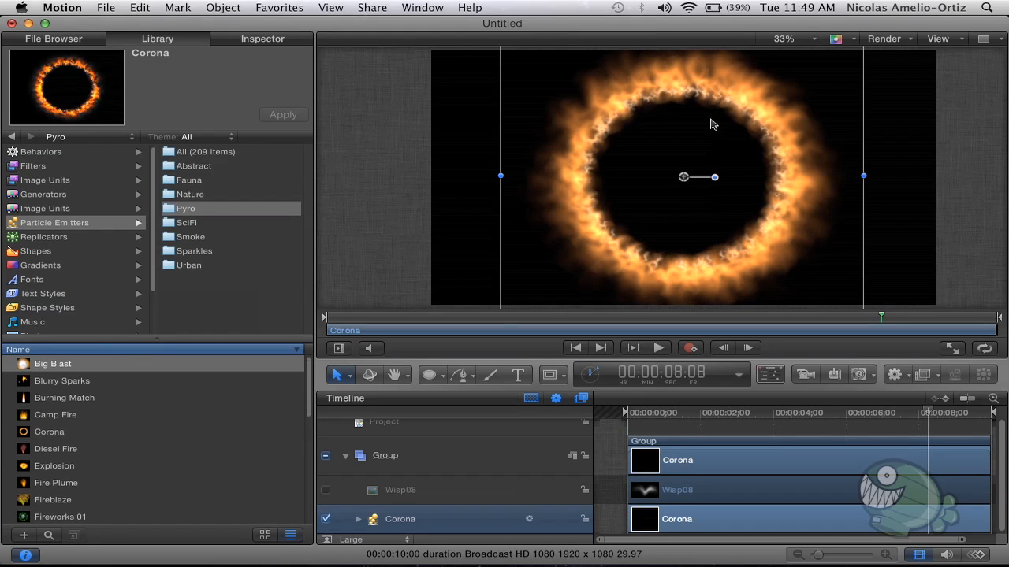
Step: Play the enlarged Corona ring from the first frame and stop at 00:00:03;17
{"action": "key", "text": "Home"}
{"action": "key", "text": "space"}
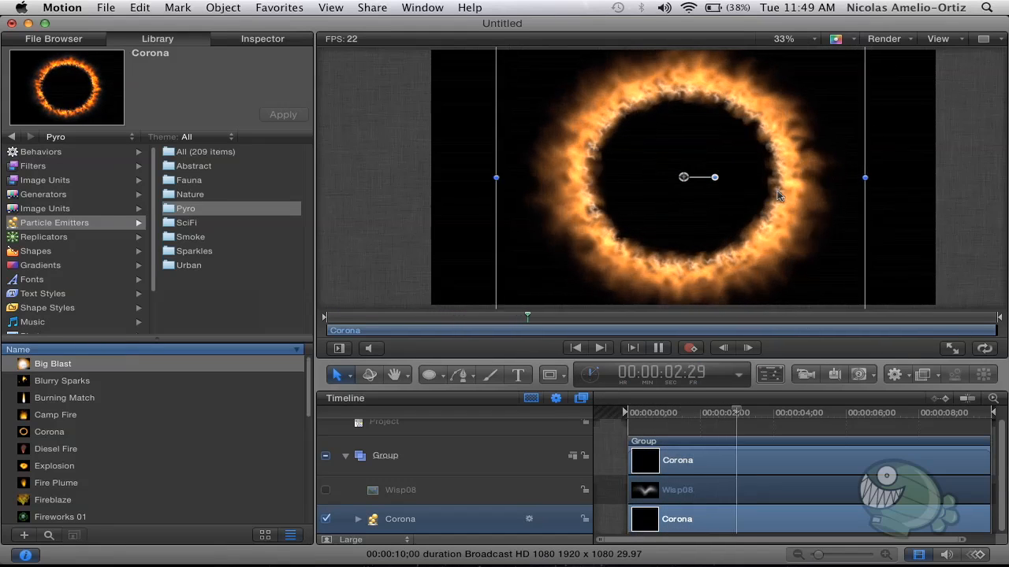
{"action": "key", "text": "space"}
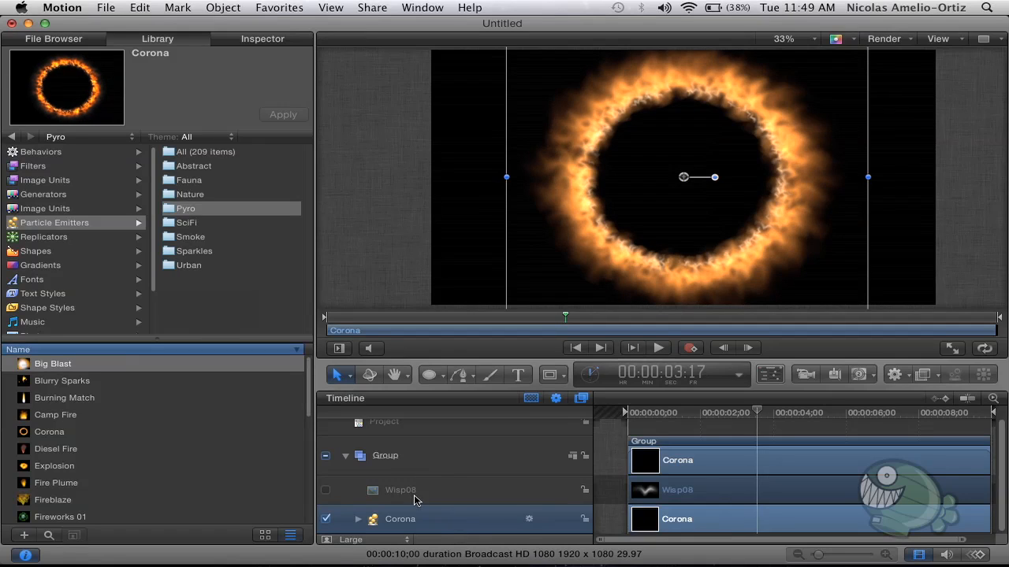
Step: Delete the group containing the Corona emitter and its Wisp08 source
{"action": "scroll", "coordinate": [457, 496], "scroll_direction": "up", "scroll_amount": 1}
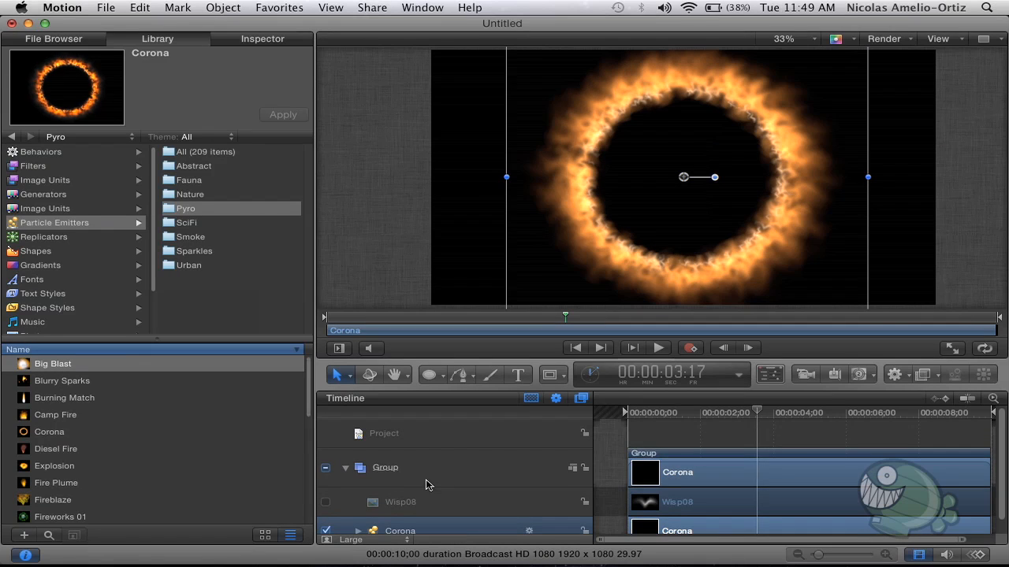
{"action": "left_click", "coordinate": [426, 485]}
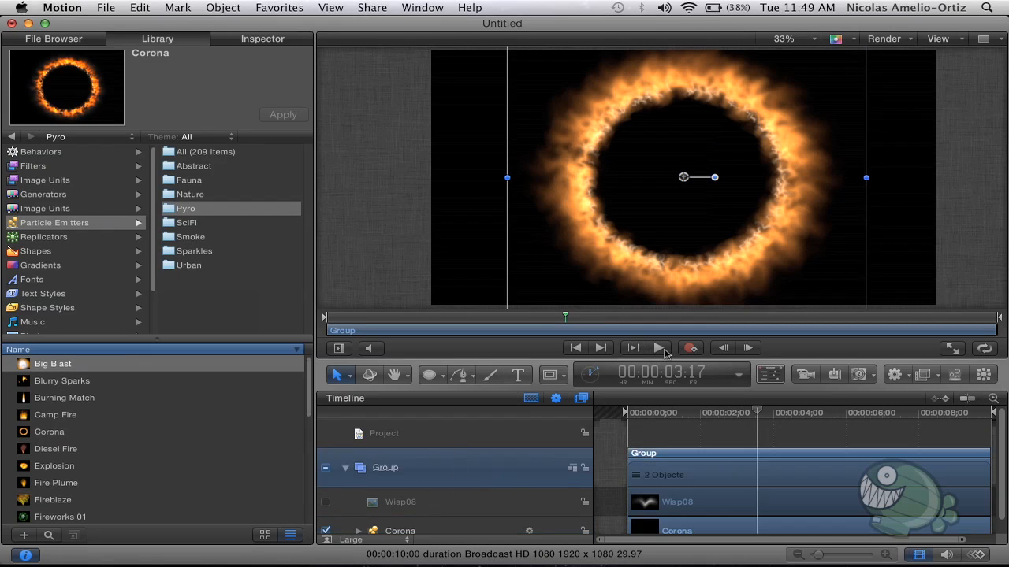
{"action": "key", "text": "Delete"}
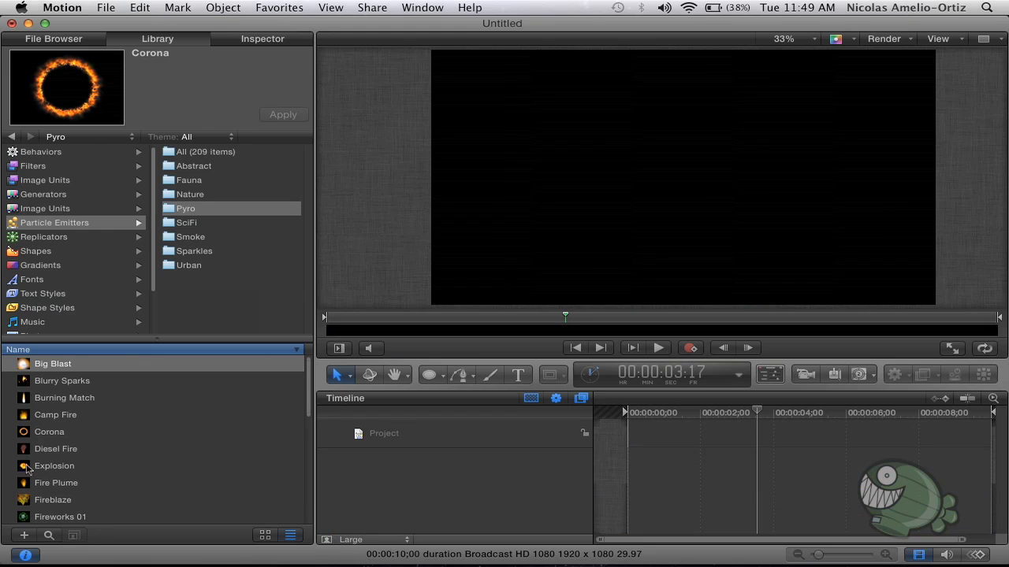
Step: Add the Digital City preset from the SciFi particle emitters and move its group to the start of the timeline
{"action": "left_click", "coordinate": [168, 224]}
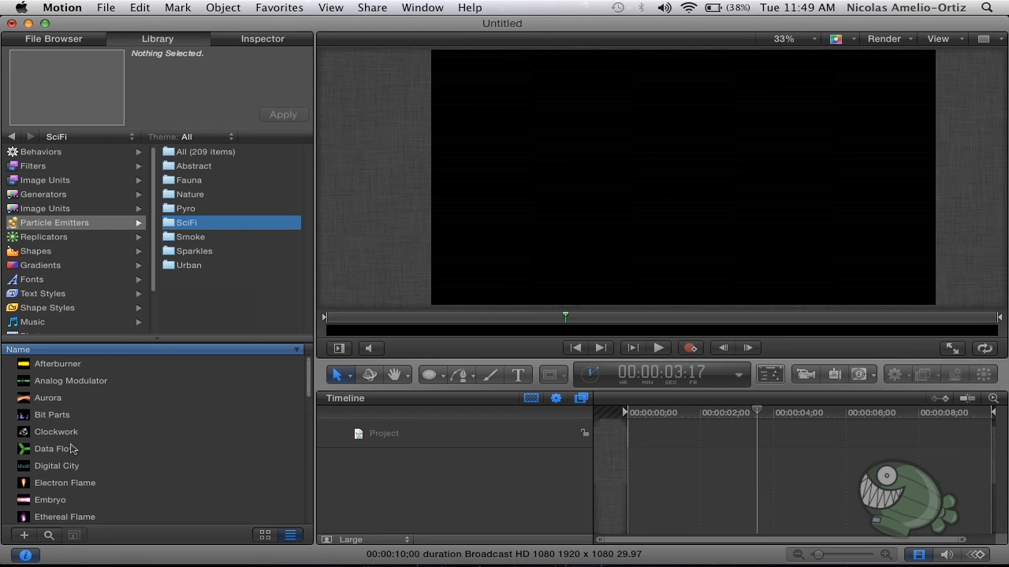
{"action": "left_click_drag", "start_coordinate": [17, 476], "coordinate": [552, 478]}
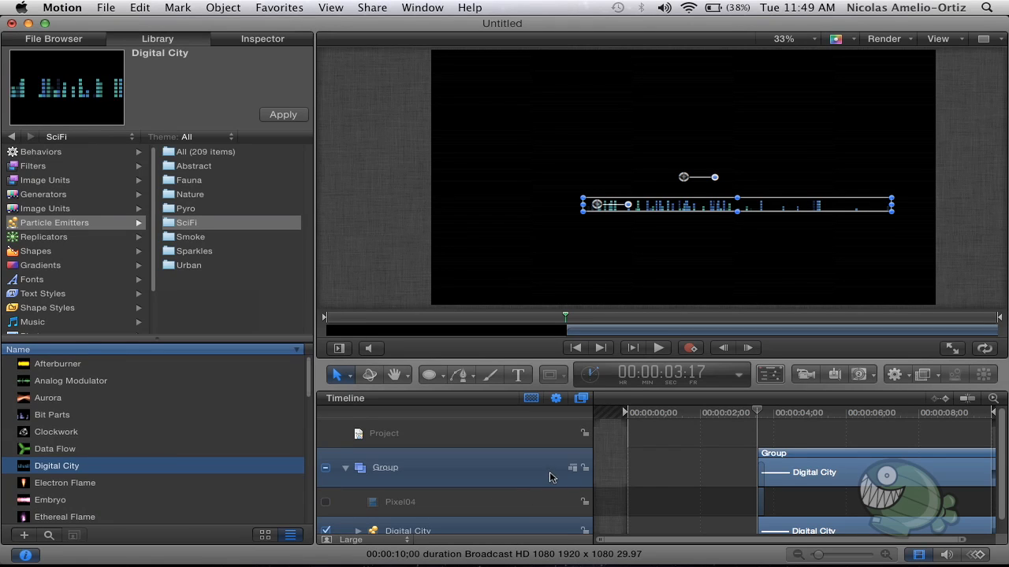
{"action": "left_click_drag", "start_coordinate": [800, 470], "coordinate": [659, 473]}
Step: Play the Digital City animation from the first frame with nothing selected
{"action": "key", "text": "Home"}
{"action": "key", "text": "space"}
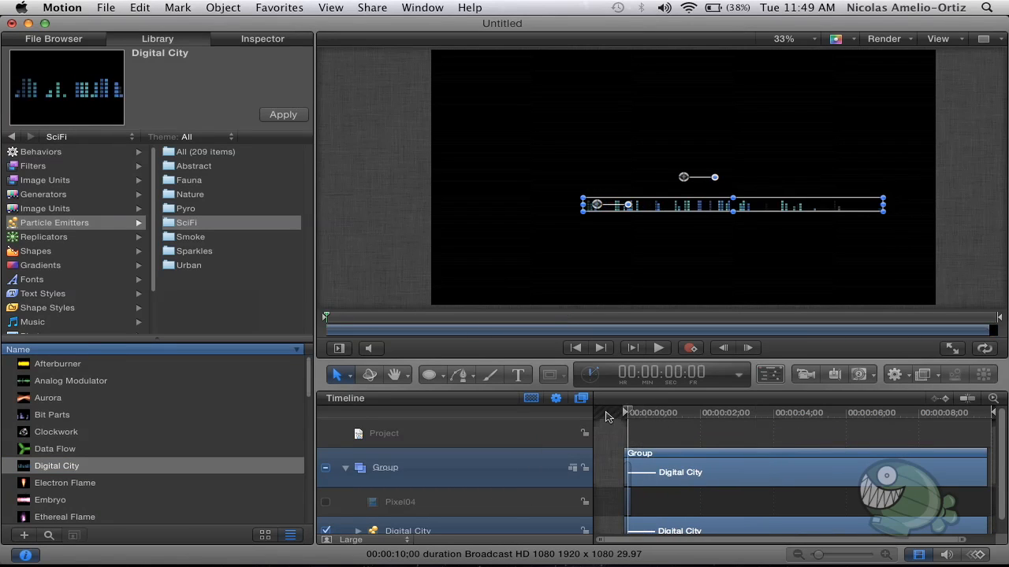
{"action": "left_click", "coordinate": [419, 235]}
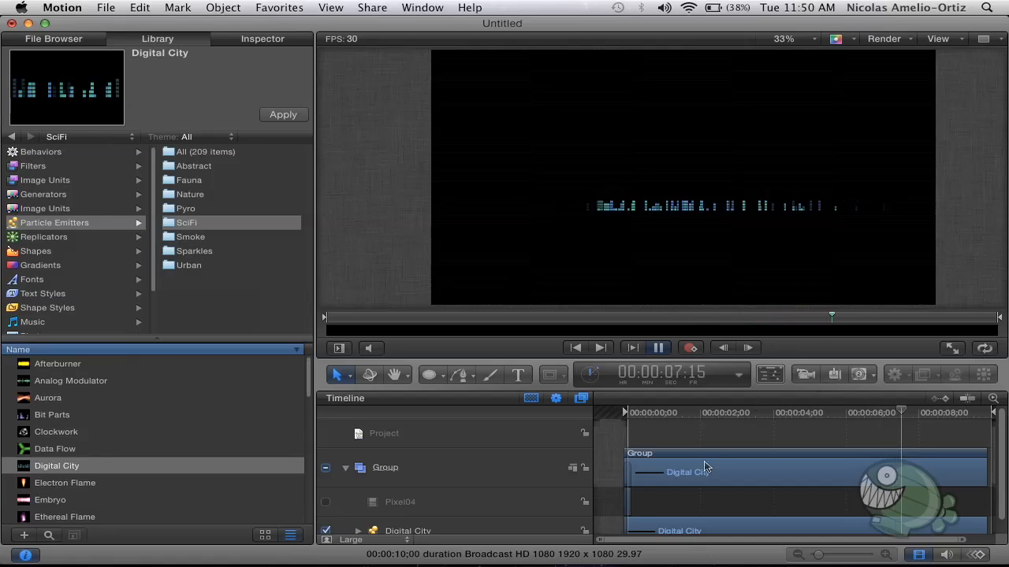
Step: Examine the Digital City emitter and cell controls down to the particle source, and replay its animation from the first frame
{"action": "scroll", "coordinate": [411, 514], "scroll_direction": "down", "scroll_amount": 1}
{"action": "left_click", "coordinate": [410, 516]}
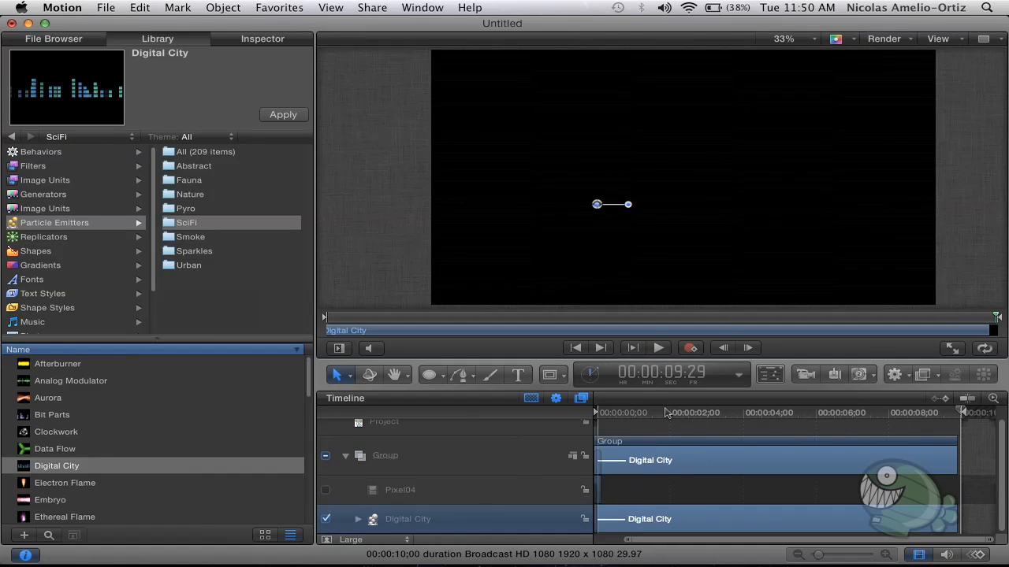
{"action": "left_click", "coordinate": [272, 41]}
{"action": "key", "text": "Home"}
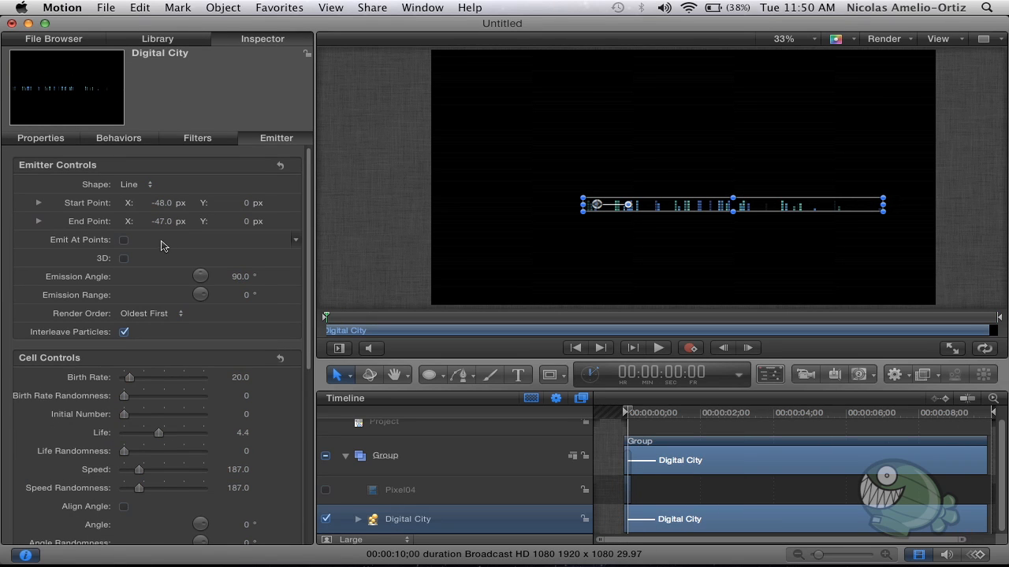
{"action": "scroll", "coordinate": [162, 245], "scroll_direction": "down", "scroll_amount": 10}
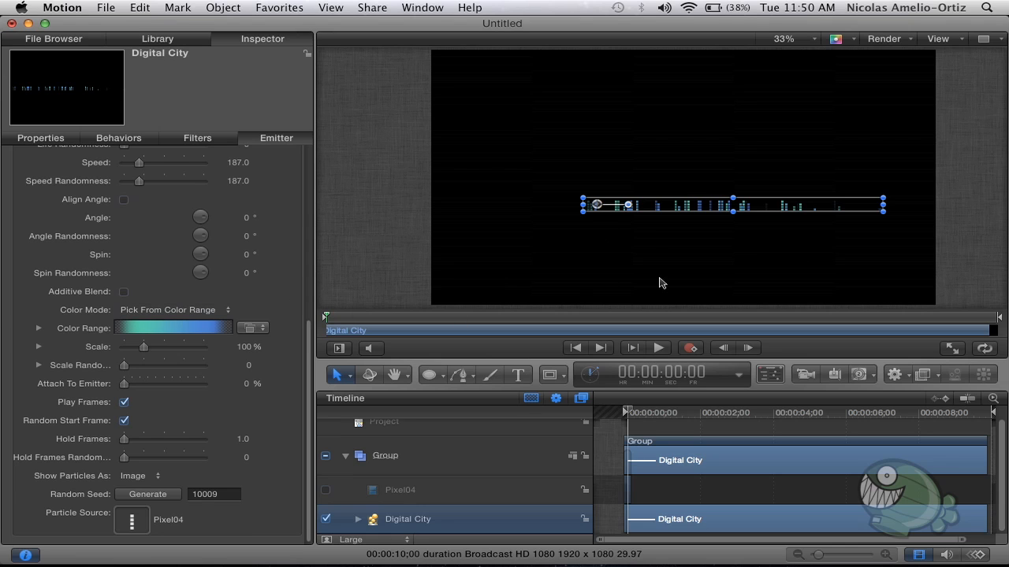
{"action": "key", "text": "space"}
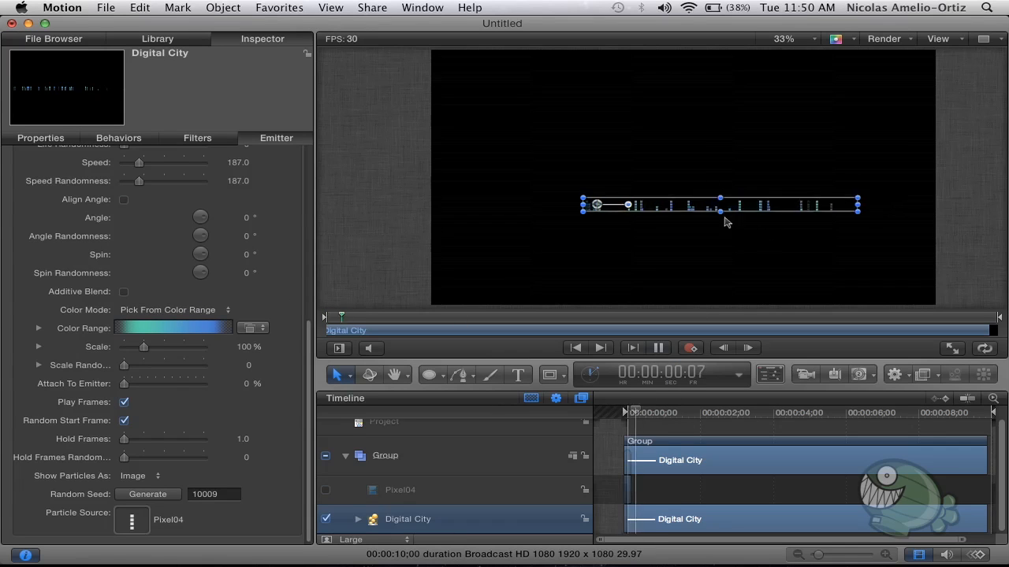
{"action": "key", "text": "space"}
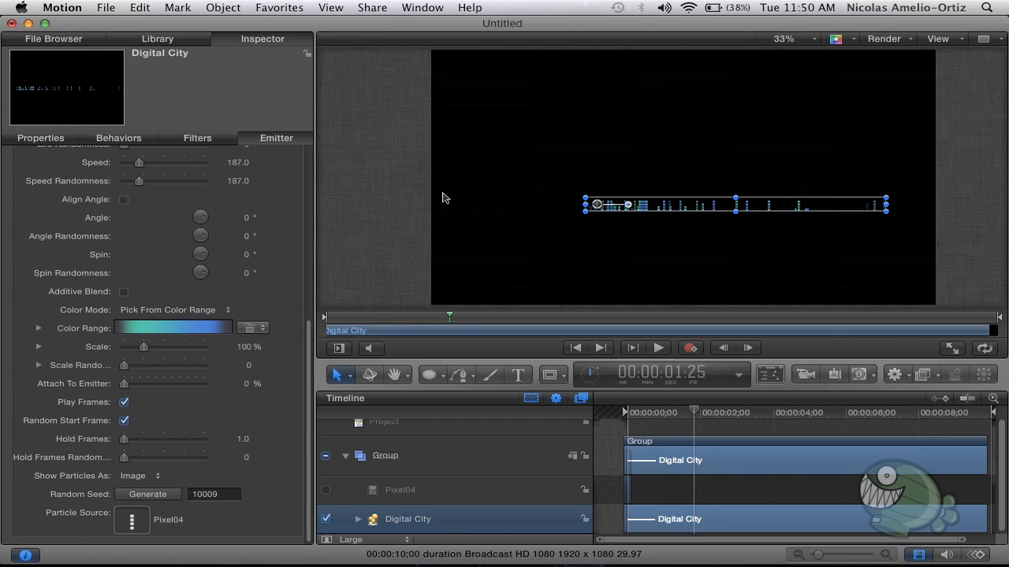
Step: Delete the group containing Digital City and list all particle emitter presets in the library
{"action": "left_click", "coordinate": [462, 464]}
{"action": "key", "text": "Delete"}
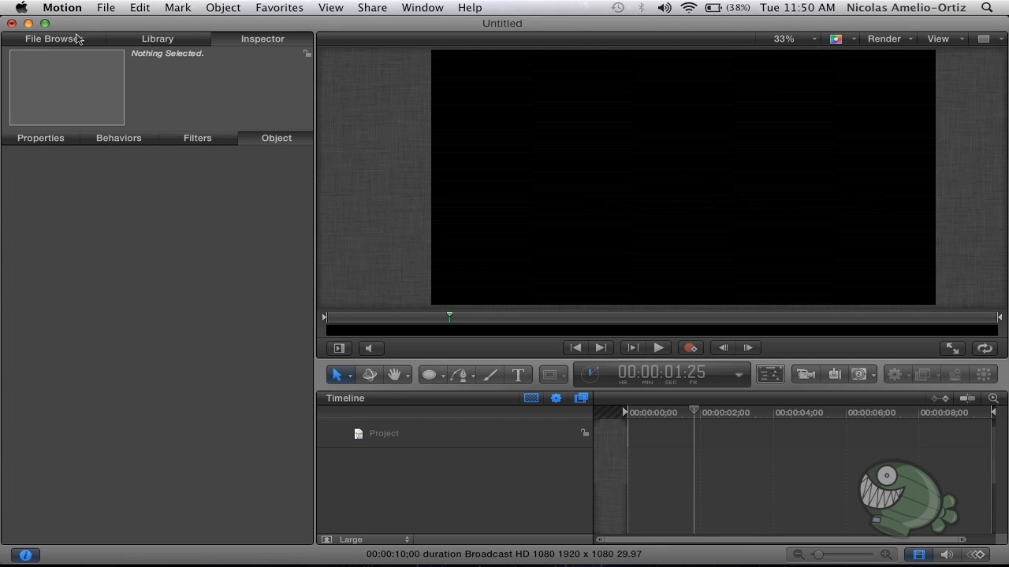
{"action": "left_click", "coordinate": [157, 39]}
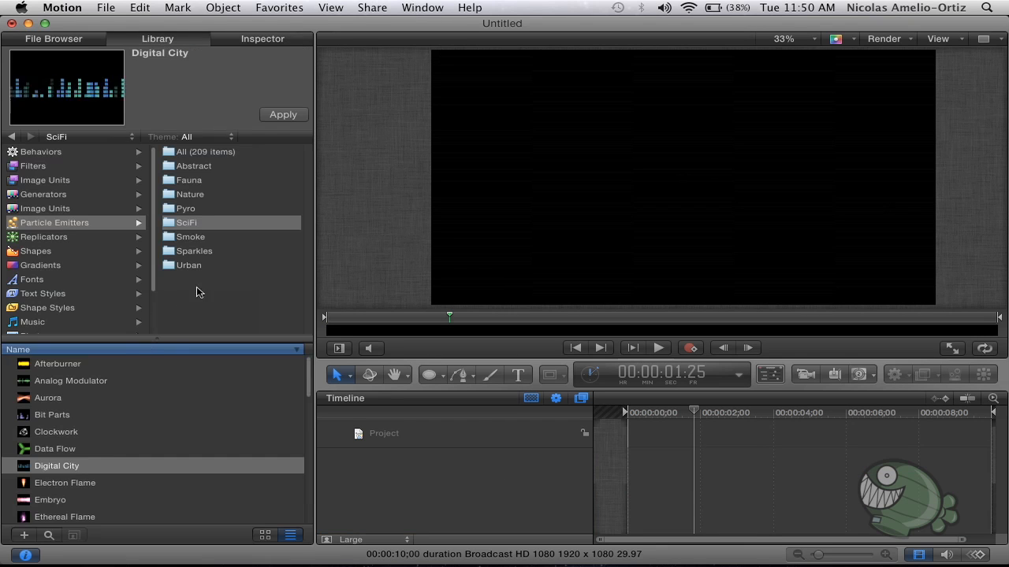
{"action": "left_click", "coordinate": [219, 252]}
{"action": "left_click", "coordinate": [210, 154]}
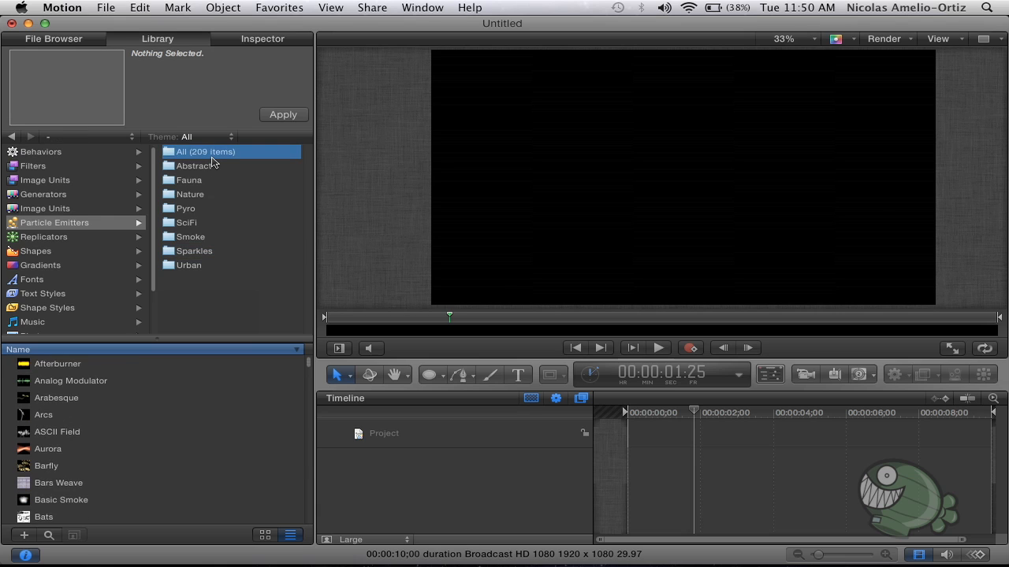
Step: Add the Crazy Weightless Sparks preset from the Sparkles particle emitters and move its group to the start of the timeline
{"action": "left_click", "coordinate": [197, 165]}
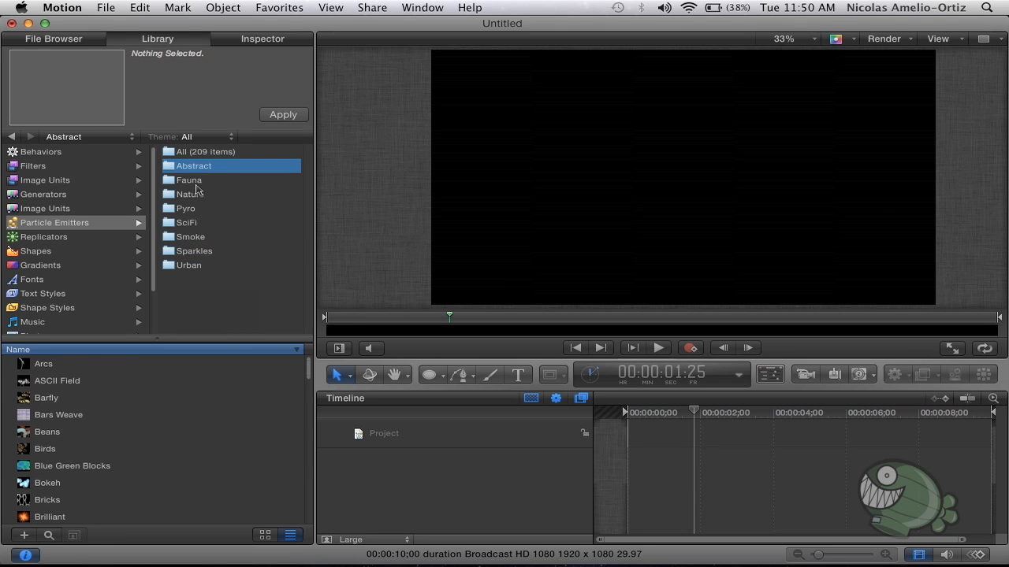
{"action": "left_click", "coordinate": [189, 195]}
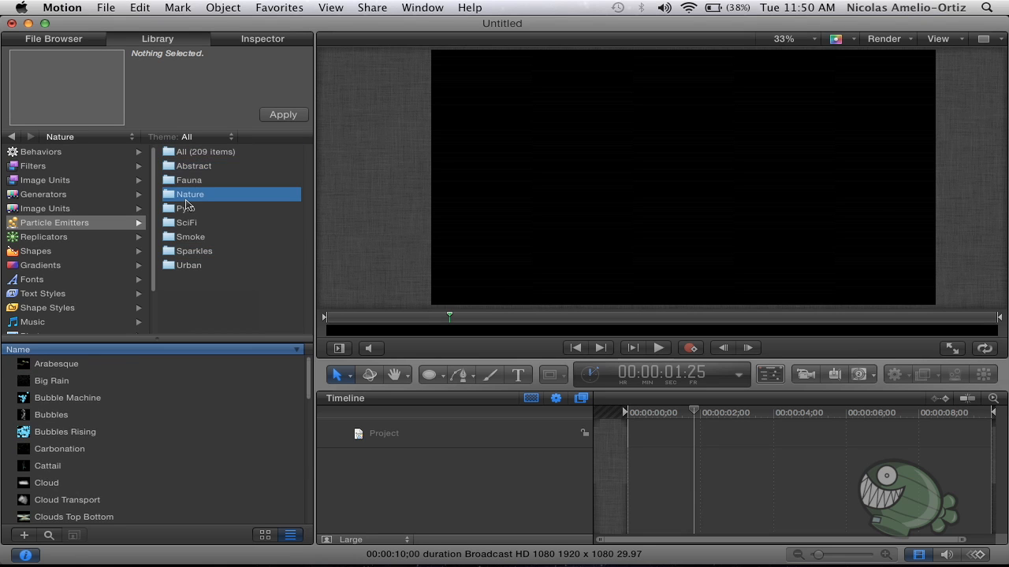
{"action": "left_click", "coordinate": [199, 252]}
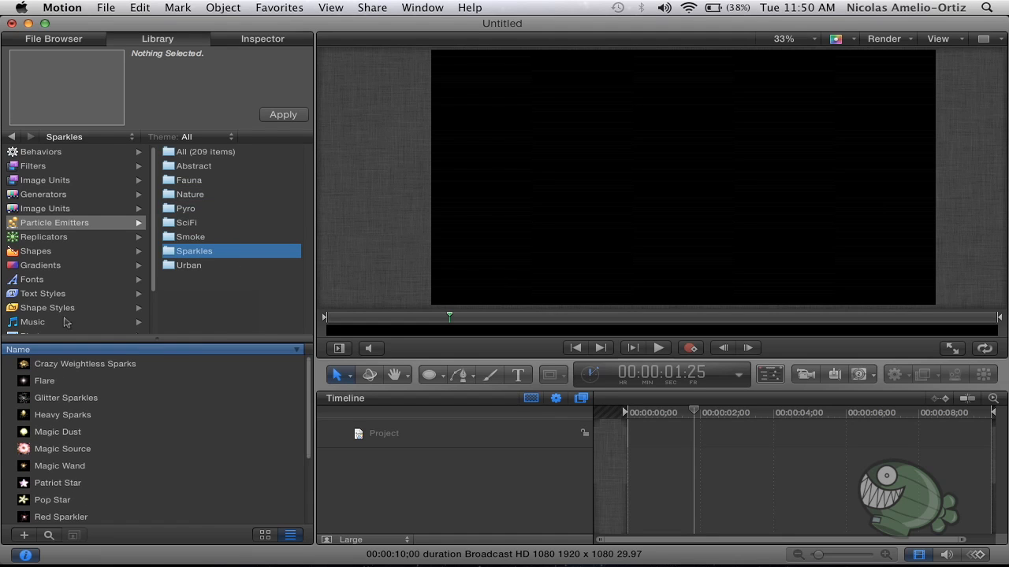
{"action": "left_click", "coordinate": [65, 371]}
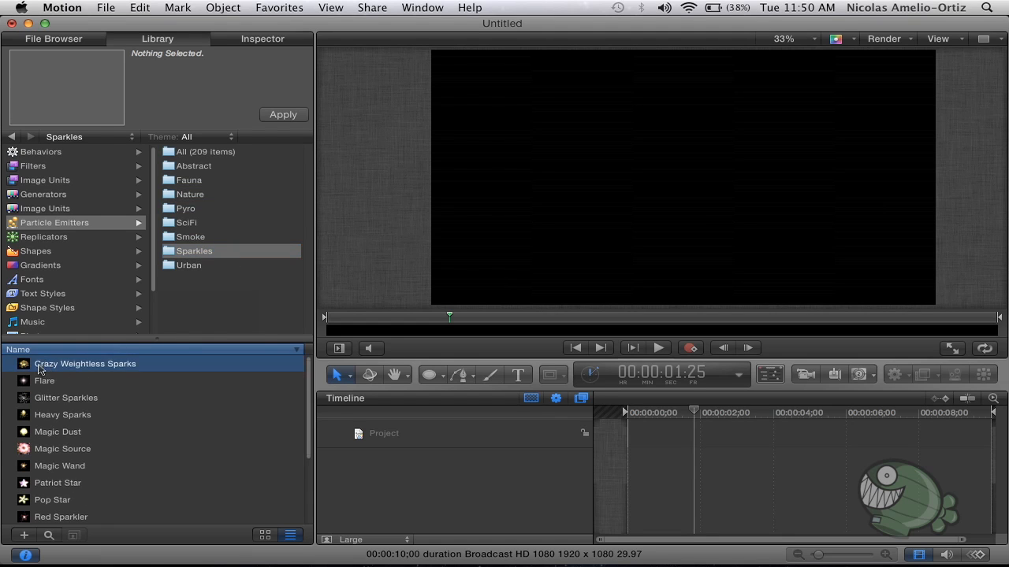
{"action": "left_click_drag", "start_coordinate": [176, 370], "coordinate": [464, 478]}
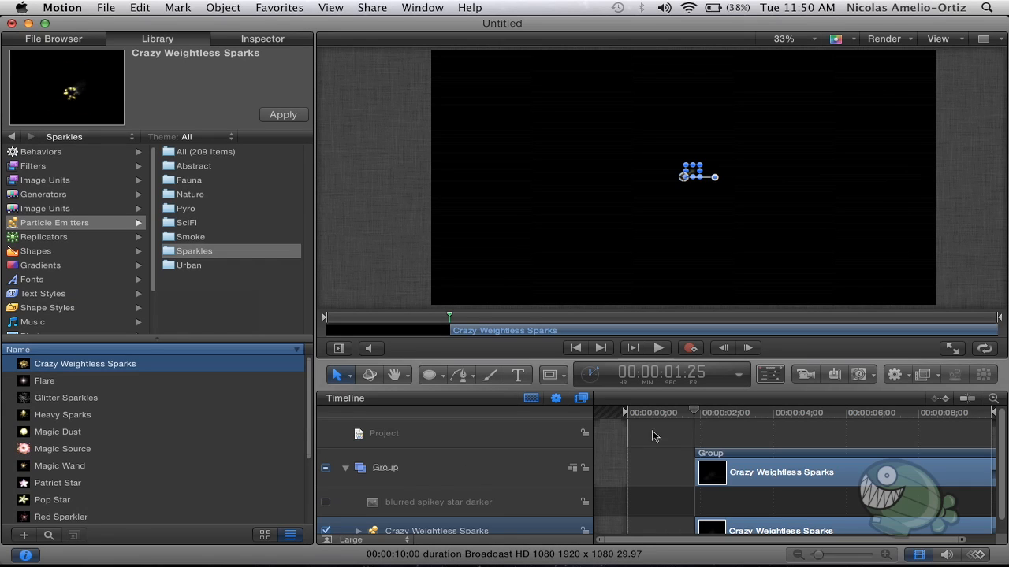
{"action": "scroll", "coordinate": [517, 497], "scroll_direction": "down", "scroll_amount": 2}
{"action": "left_click_drag", "start_coordinate": [734, 457], "coordinate": [666, 453]}
Step: Play the Crazy Weightless Sparks animation from the first frame, then park the playhead at 00:00:03;04
{"action": "left_click_drag", "start_coordinate": [660, 416], "coordinate": [597, 416]}
{"action": "key", "text": "space"}
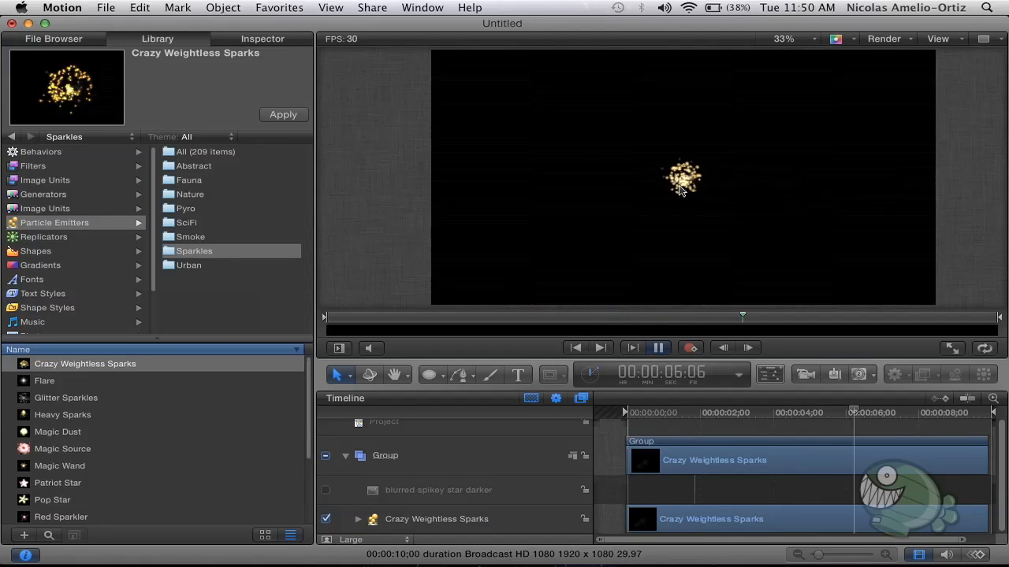
{"action": "key", "text": "space"}
{"action": "left_click_drag", "start_coordinate": [833, 413], "coordinate": [741, 413]}
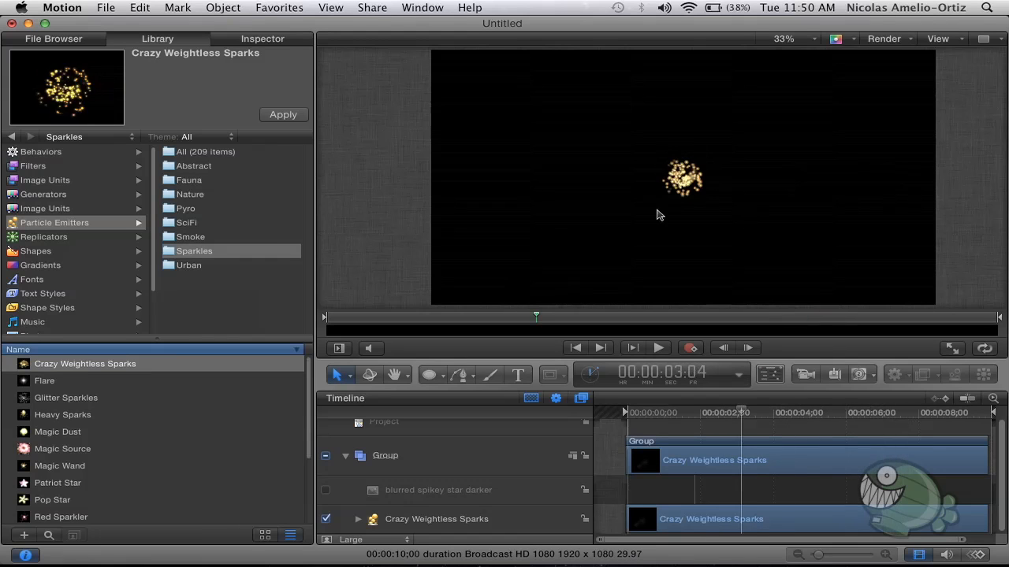
Step: Enlarge the Crazy Weightless Sparks emitter to fill most of the canvas height and replay it from the first frame with nothing selected
{"action": "left_click", "coordinate": [674, 188]}
{"action": "left_click_drag", "start_coordinate": [661, 199], "coordinate": [567, 263]}
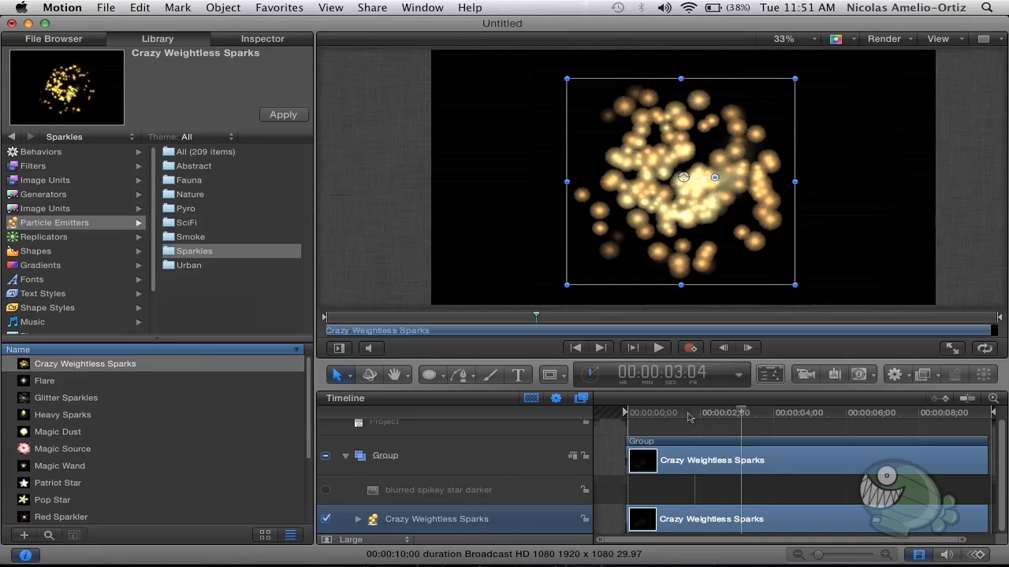
{"action": "key", "text": "Home"}
{"action": "key", "text": "space"}
{"action": "left_click", "coordinate": [416, 240]}
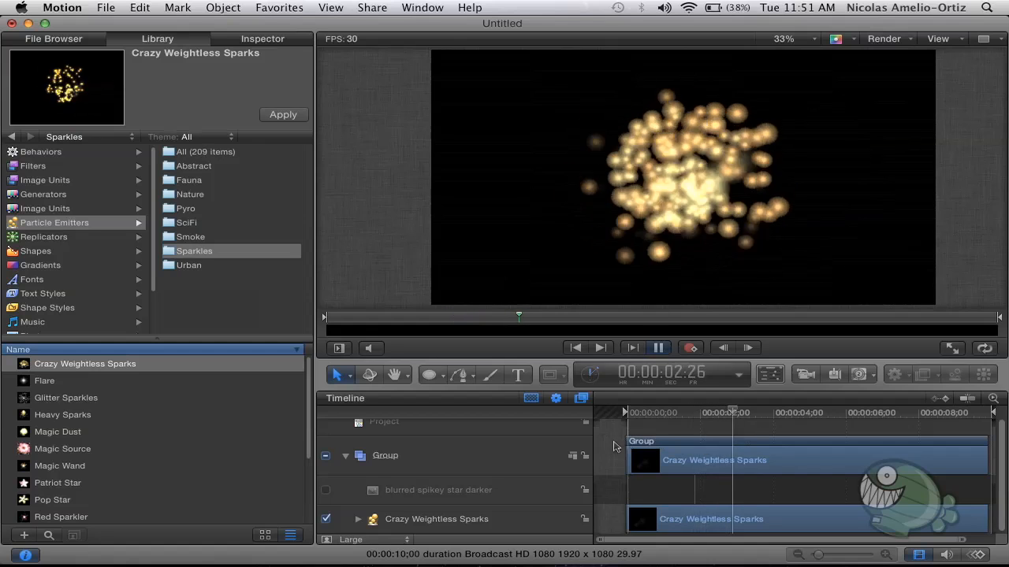
Step: Stop playback and delete the group containing Crazy Weightless Sparks
{"action": "key", "text": "space"}
{"action": "left_click", "coordinate": [451, 462]}
{"action": "key", "text": "Delete"}
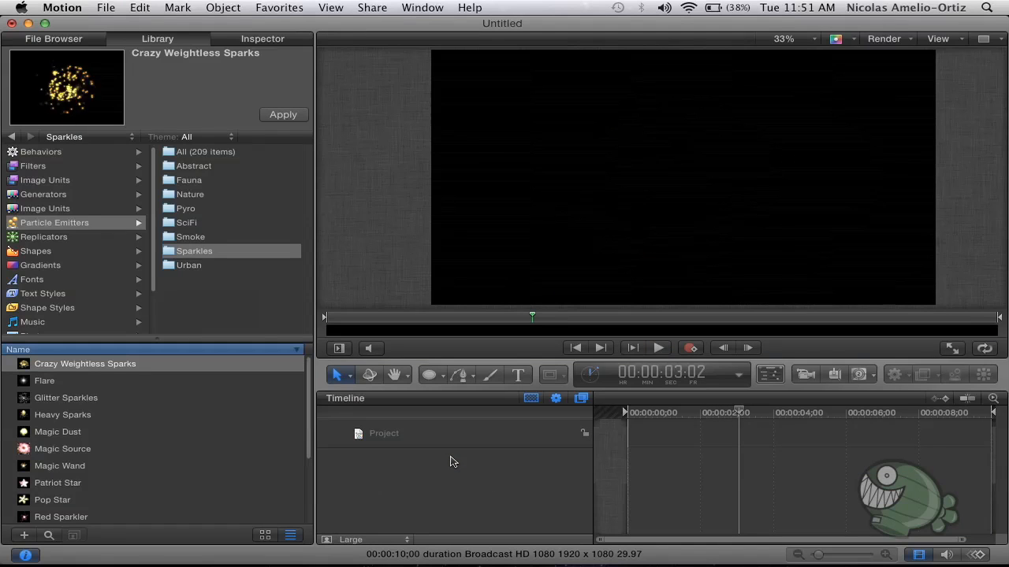
Step: List all particle emitter presets in the library and return the playhead to the first frame
{"action": "left_click", "coordinate": [217, 153]}
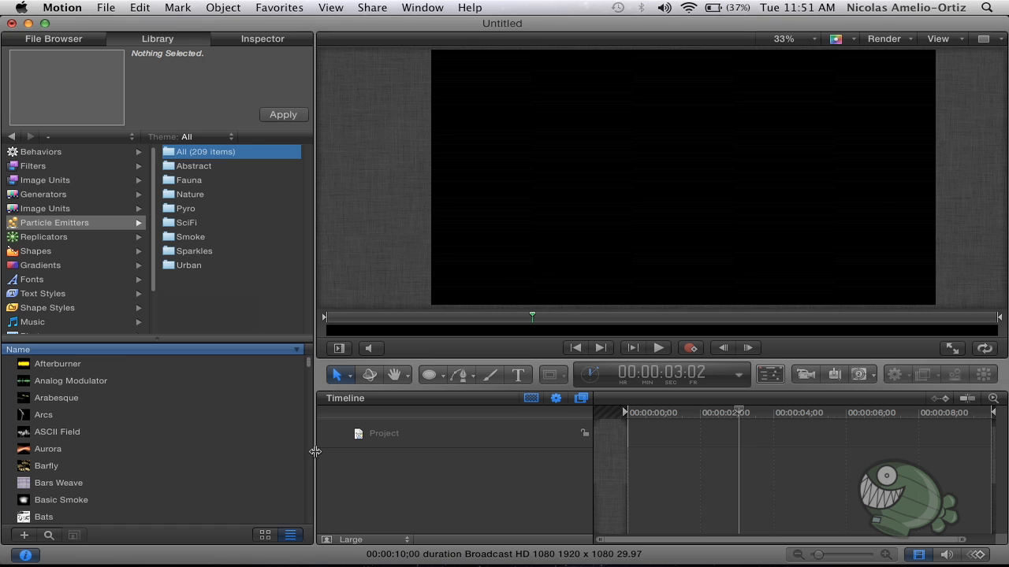
{"action": "left_click_drag", "start_coordinate": [660, 415], "coordinate": [620, 410]}
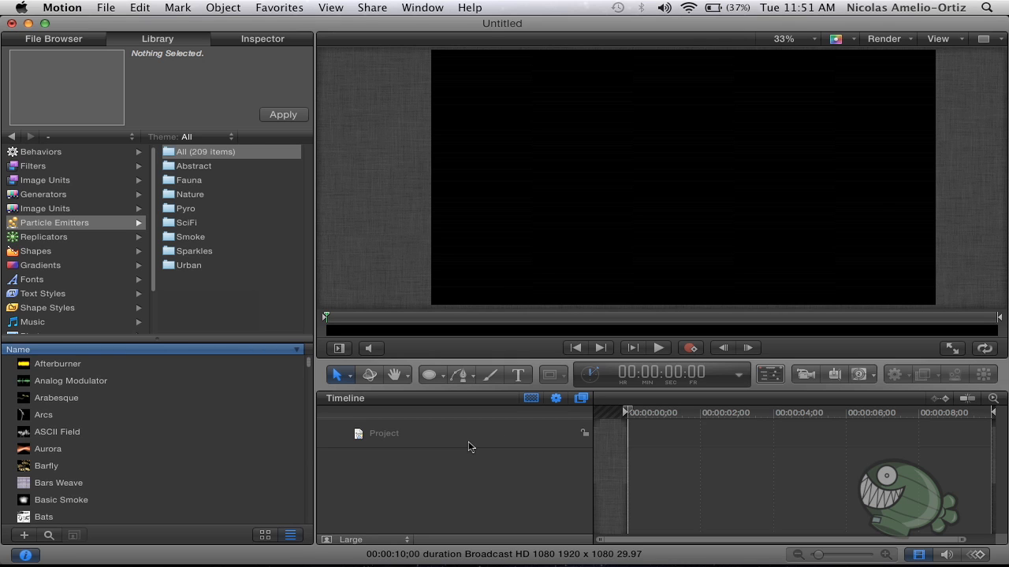
{"action": "scroll", "coordinate": [122, 439], "scroll_direction": "down", "scroll_amount": 5}
{"action": "scroll", "coordinate": [122, 439], "scroll_direction": "up", "scroll_amount": 5}
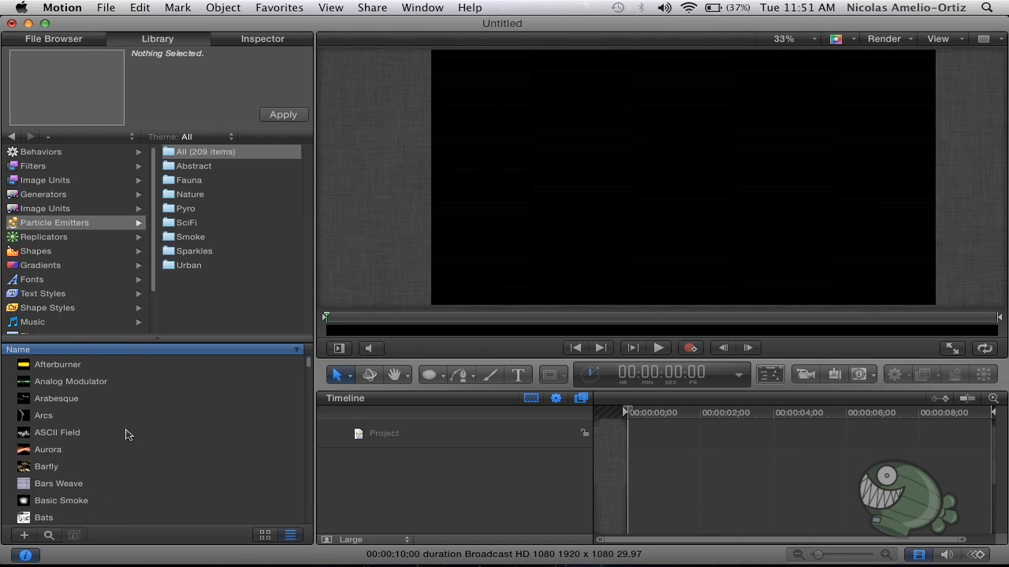